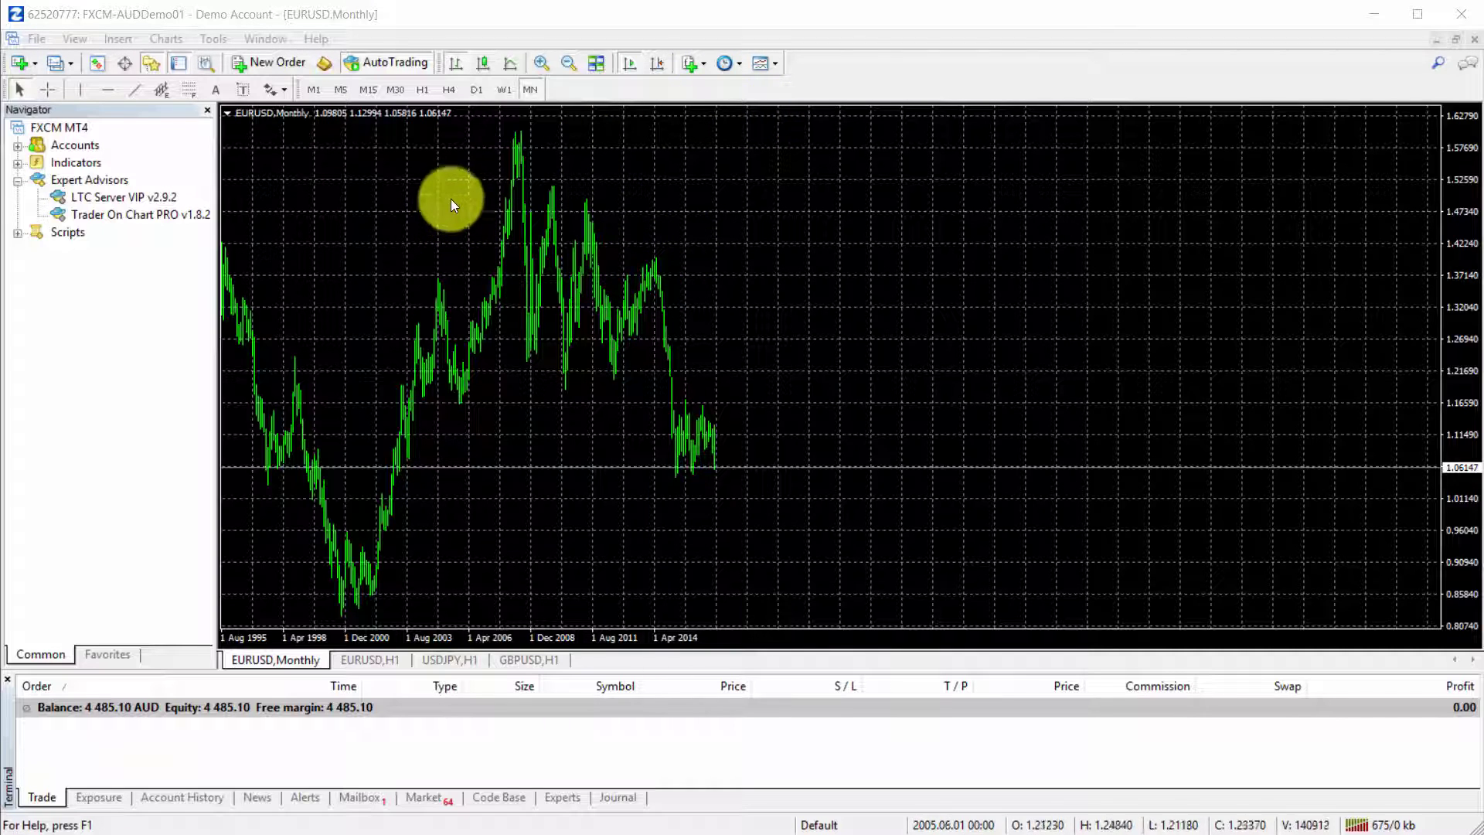
Attach LTC Server VIP to the EURUSD monthly chart with DashboardColor set to OrangeRed.
double_click(133, 198)
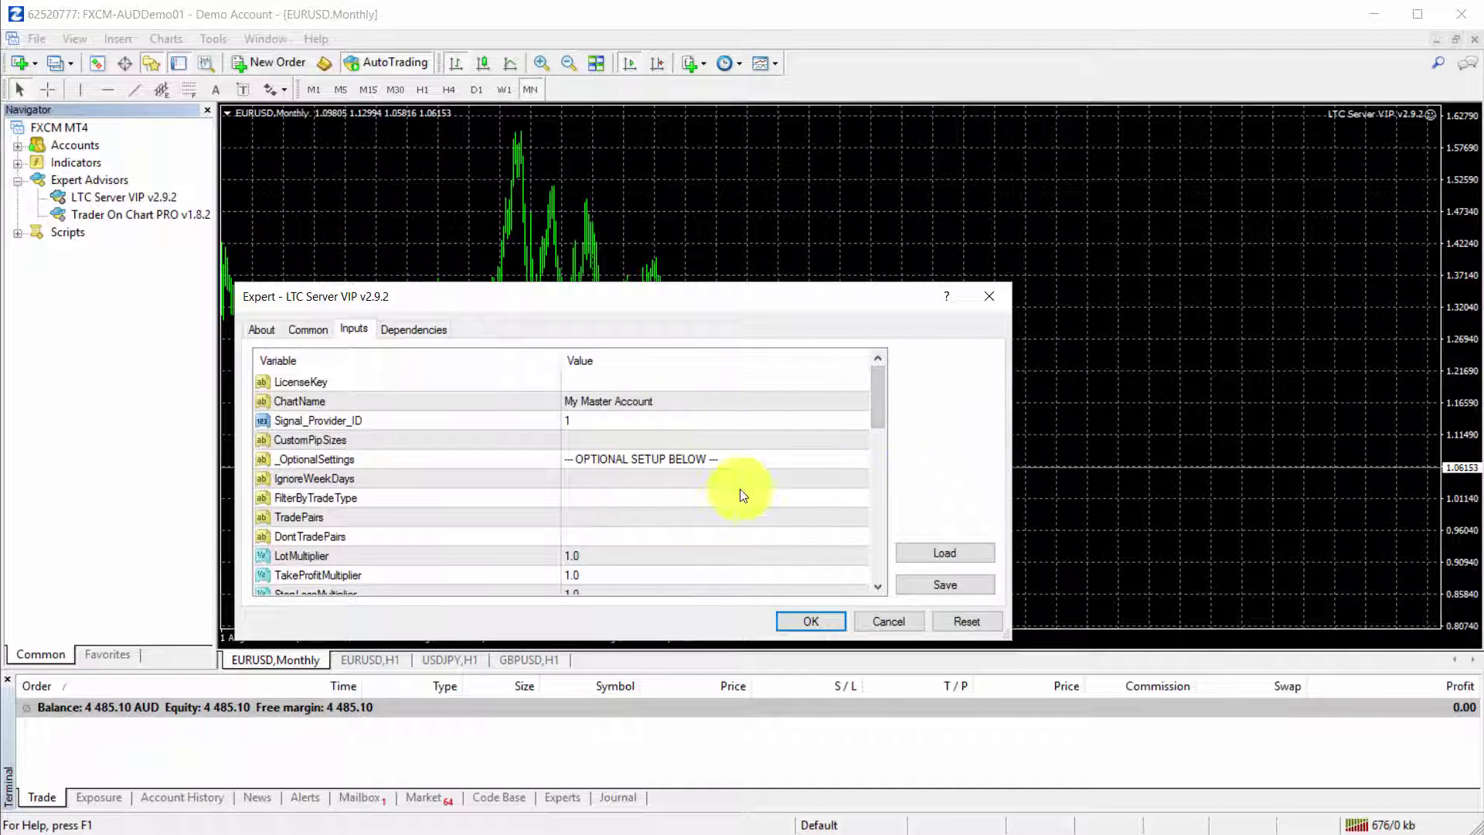
scroll(696, 494, down, 7)
scroll(702, 504, down, 2)
click(812, 518)
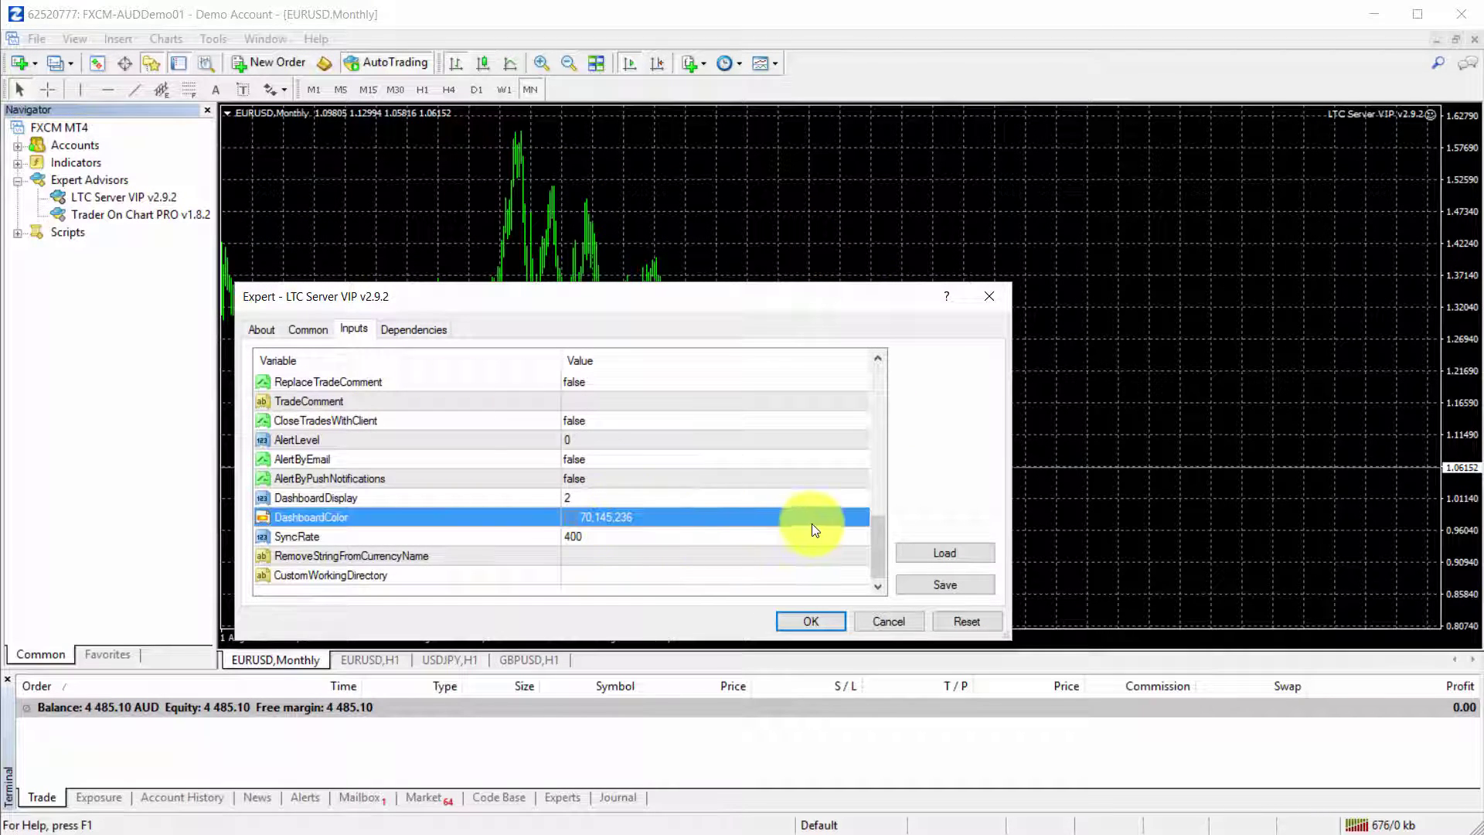
click(858, 518)
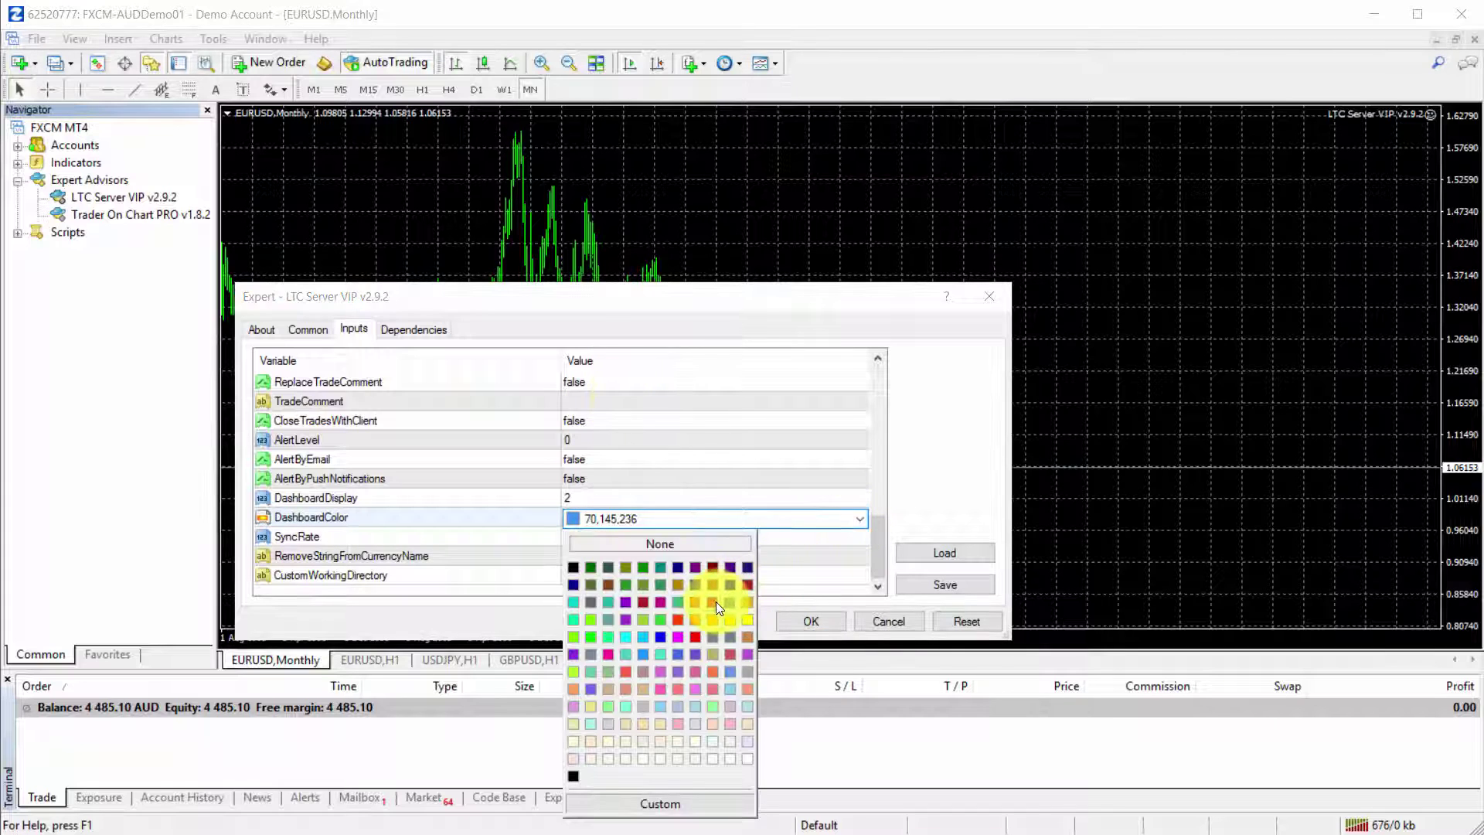
click(677, 619)
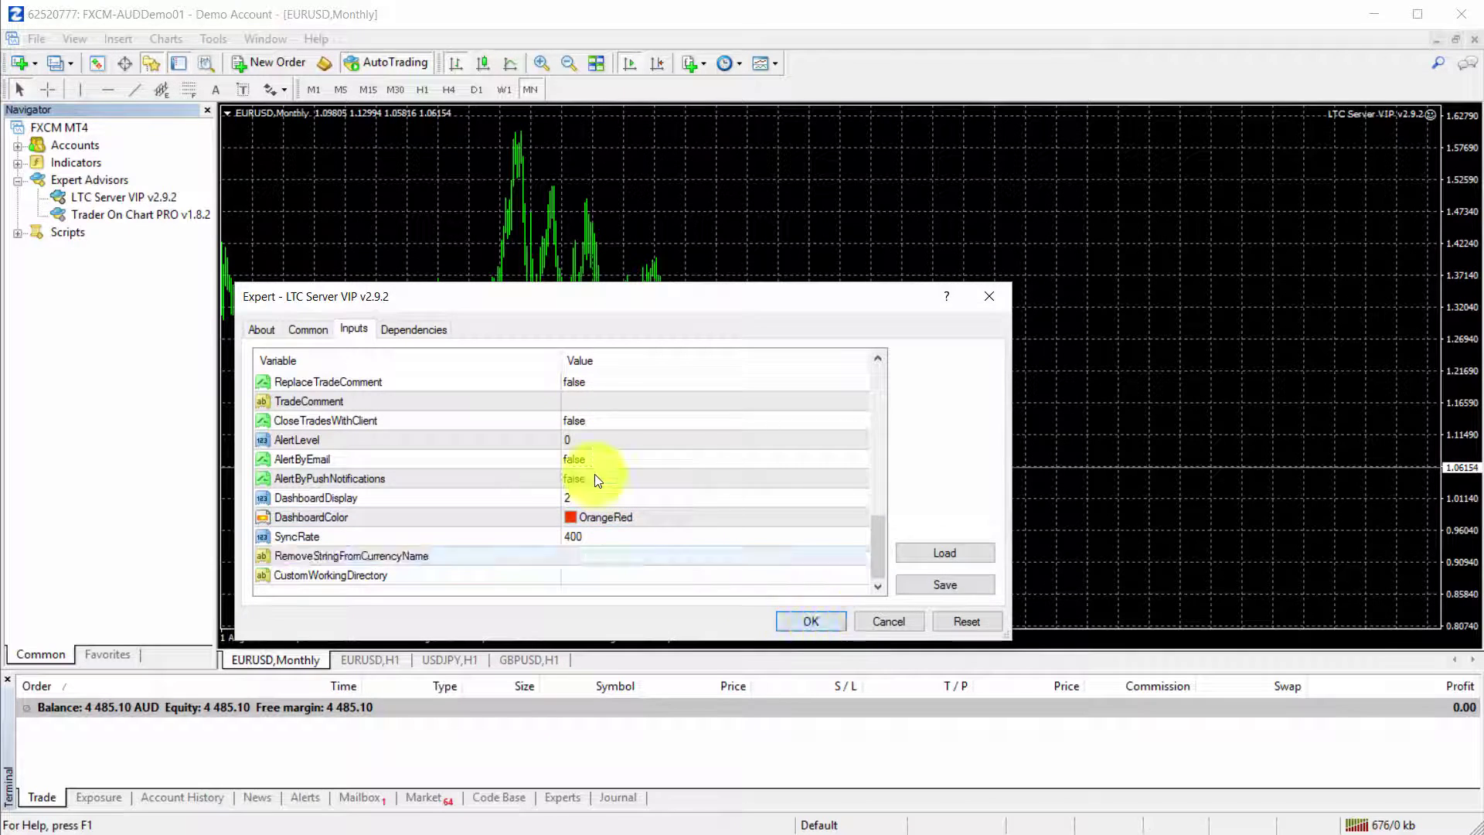
key(Return)
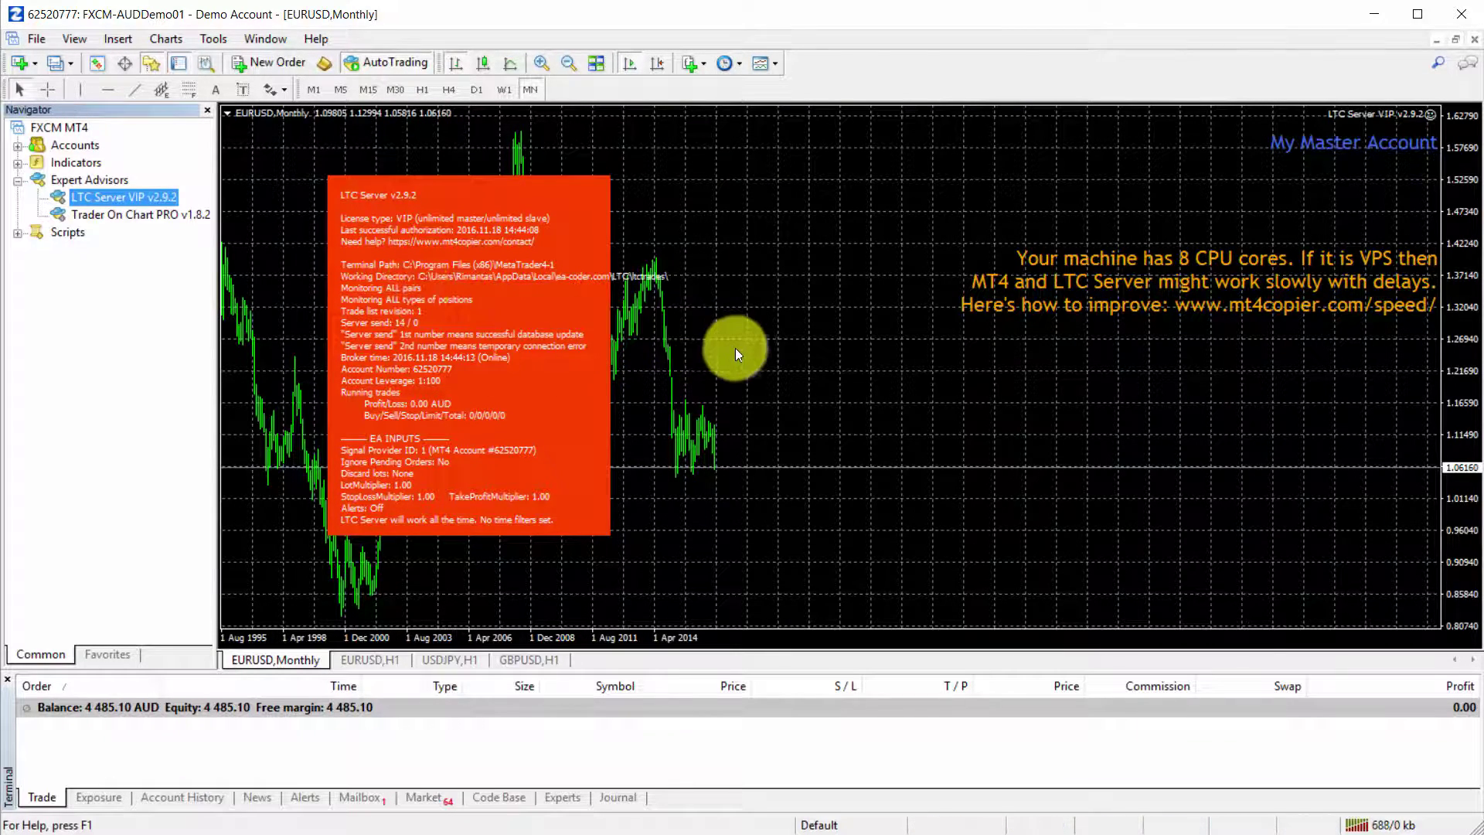
Flip through the EURUSD, USDJPY and GBPUSD H1 chart tabs, ending on EURUSD.
click(405, 659)
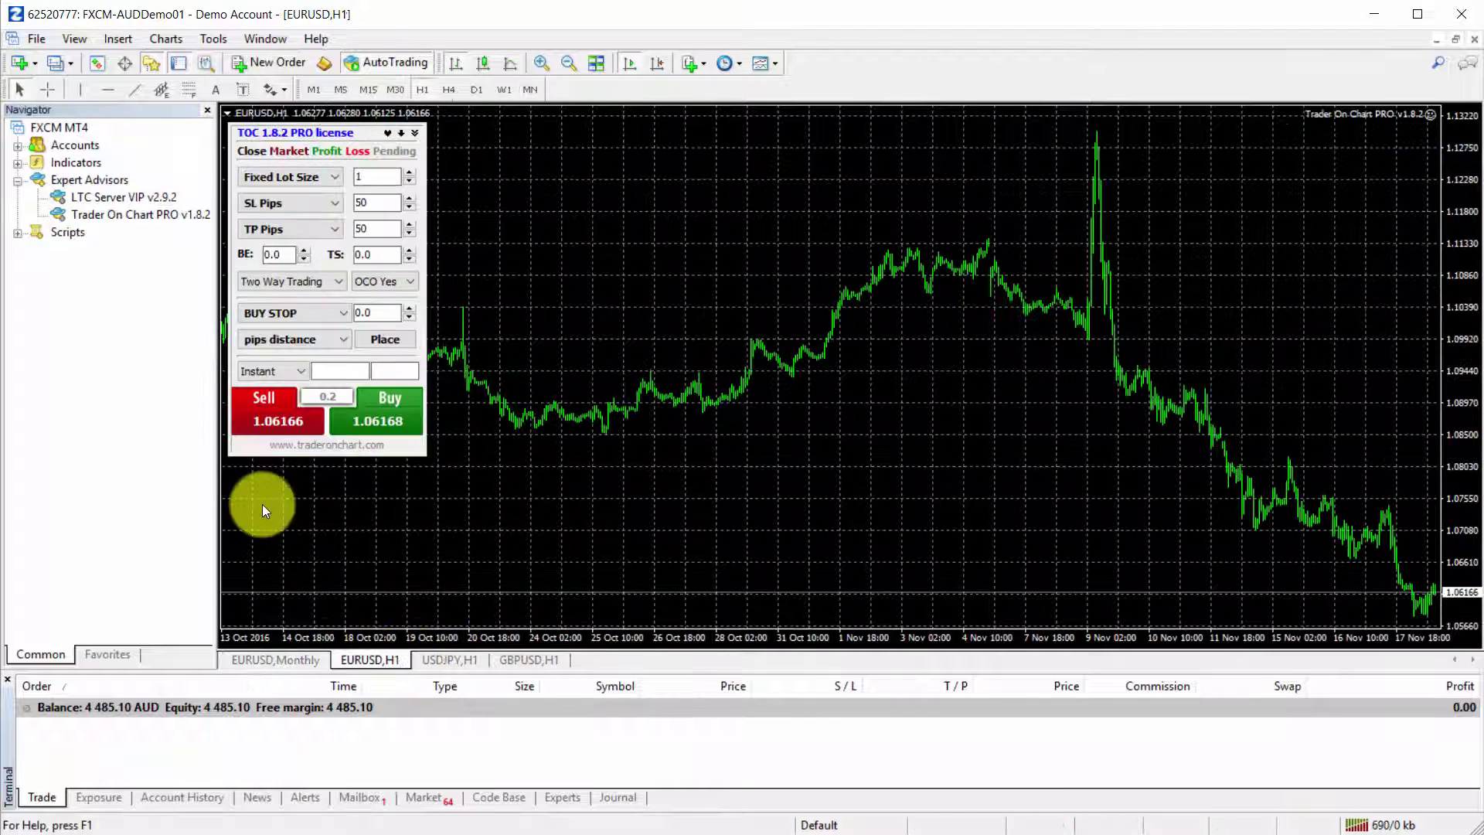
click(433, 662)
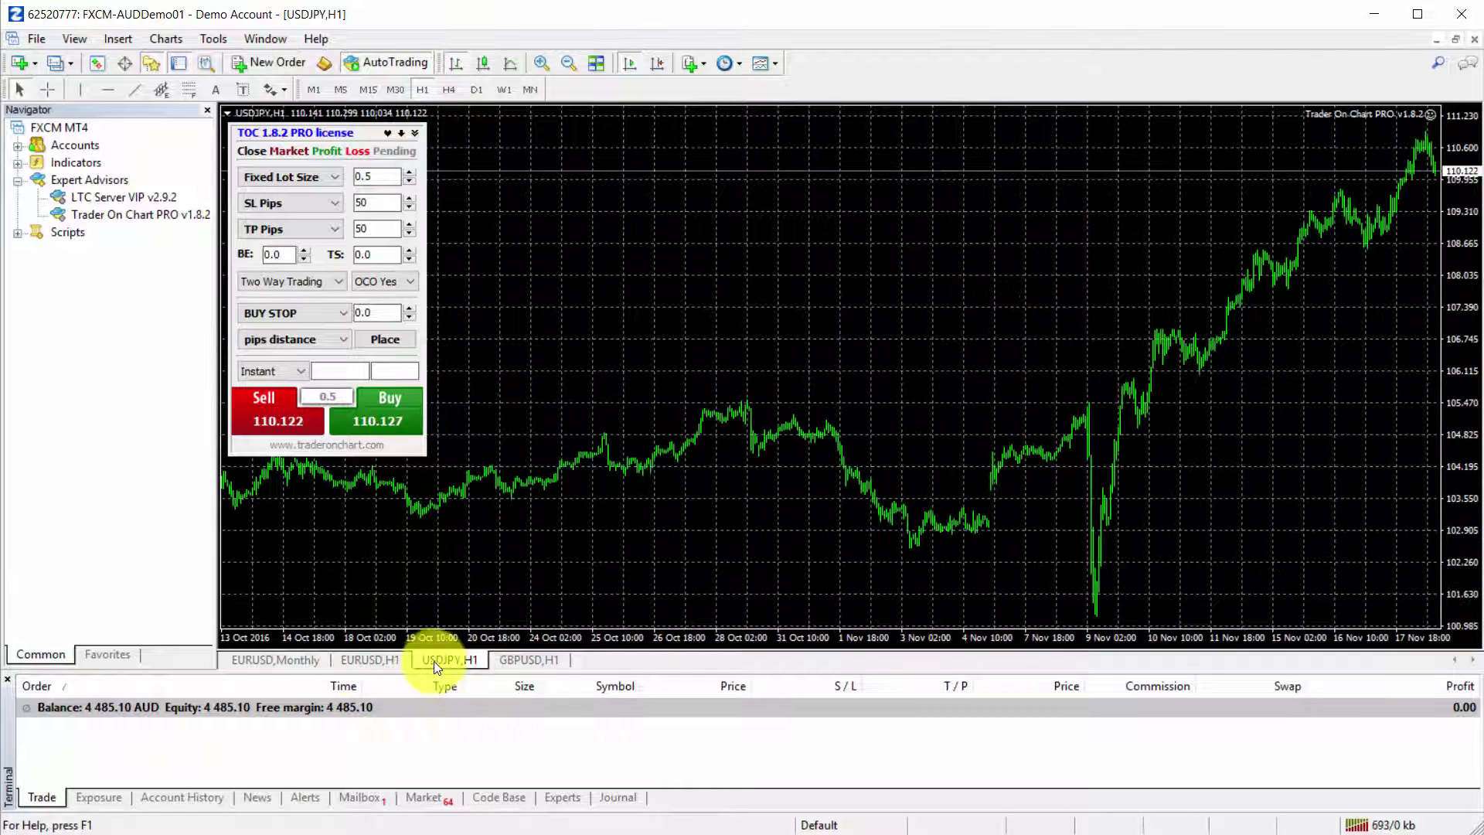
click(524, 660)
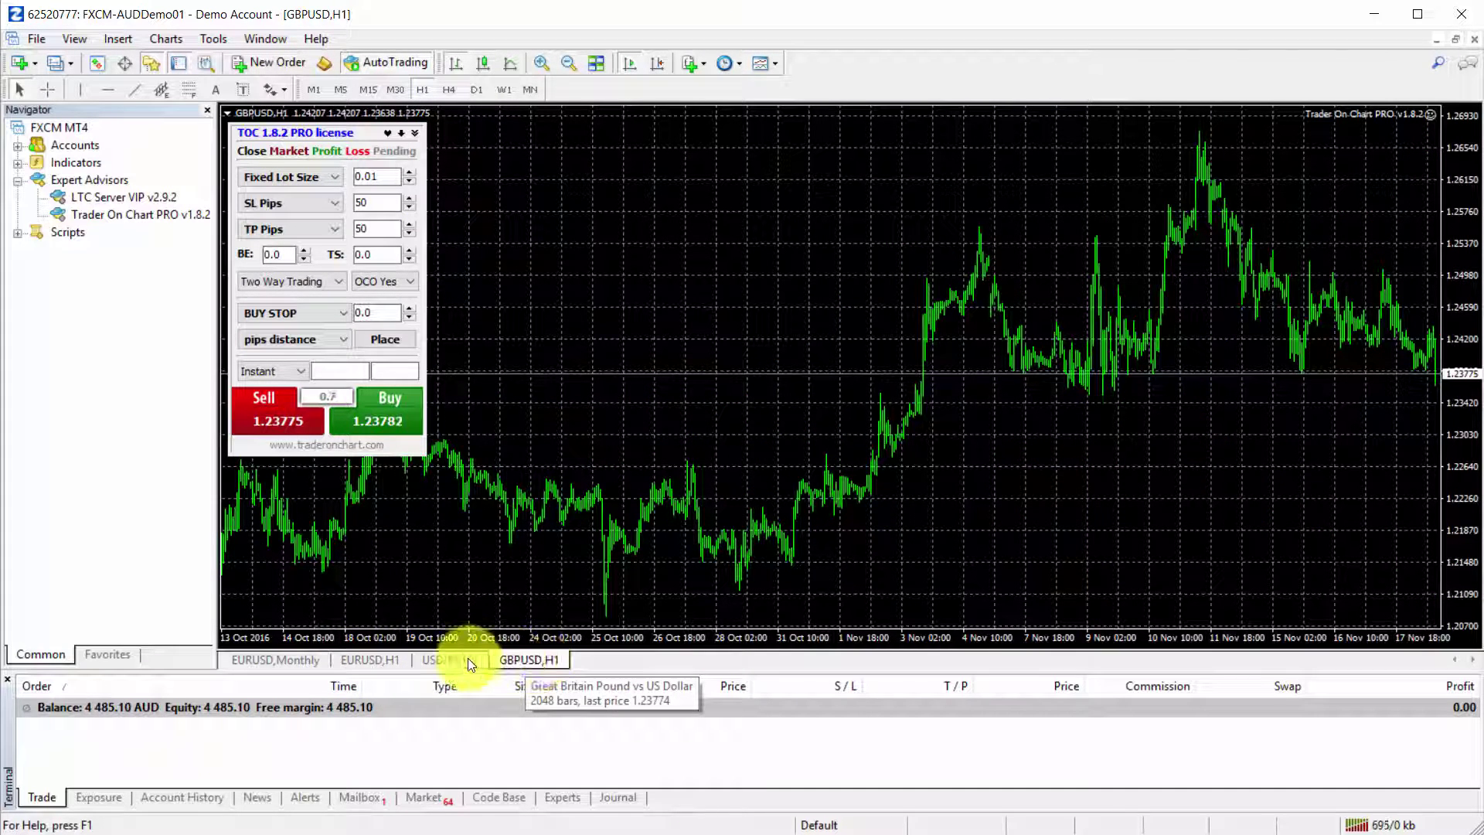
click(433, 659)
click(370, 660)
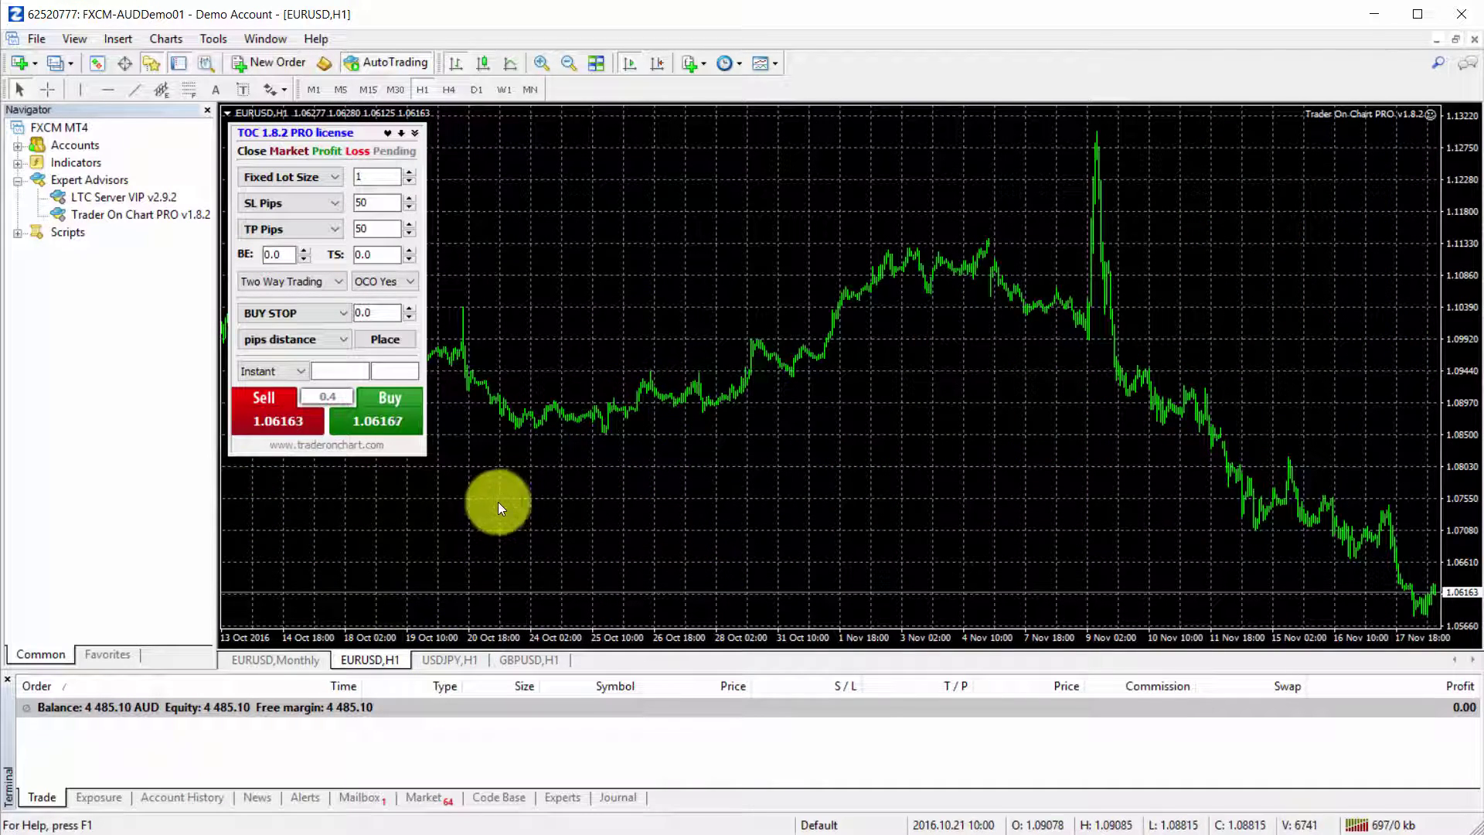
Check the lot sizes: EURUSD 1, USDJPY 0.5, GBPUSD 0.01, then return to EURUSD H1.
click(360, 179)
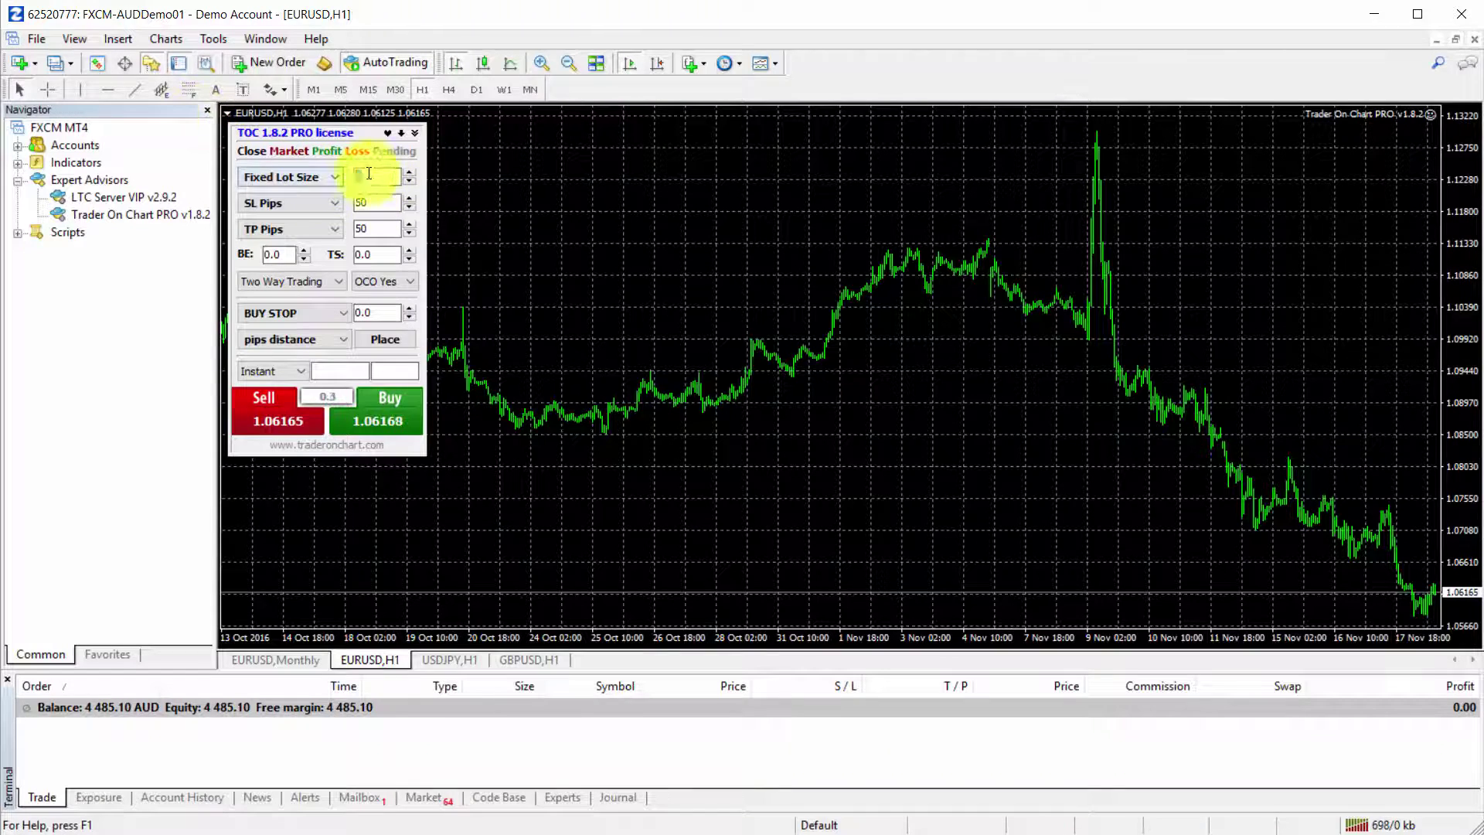
click(461, 660)
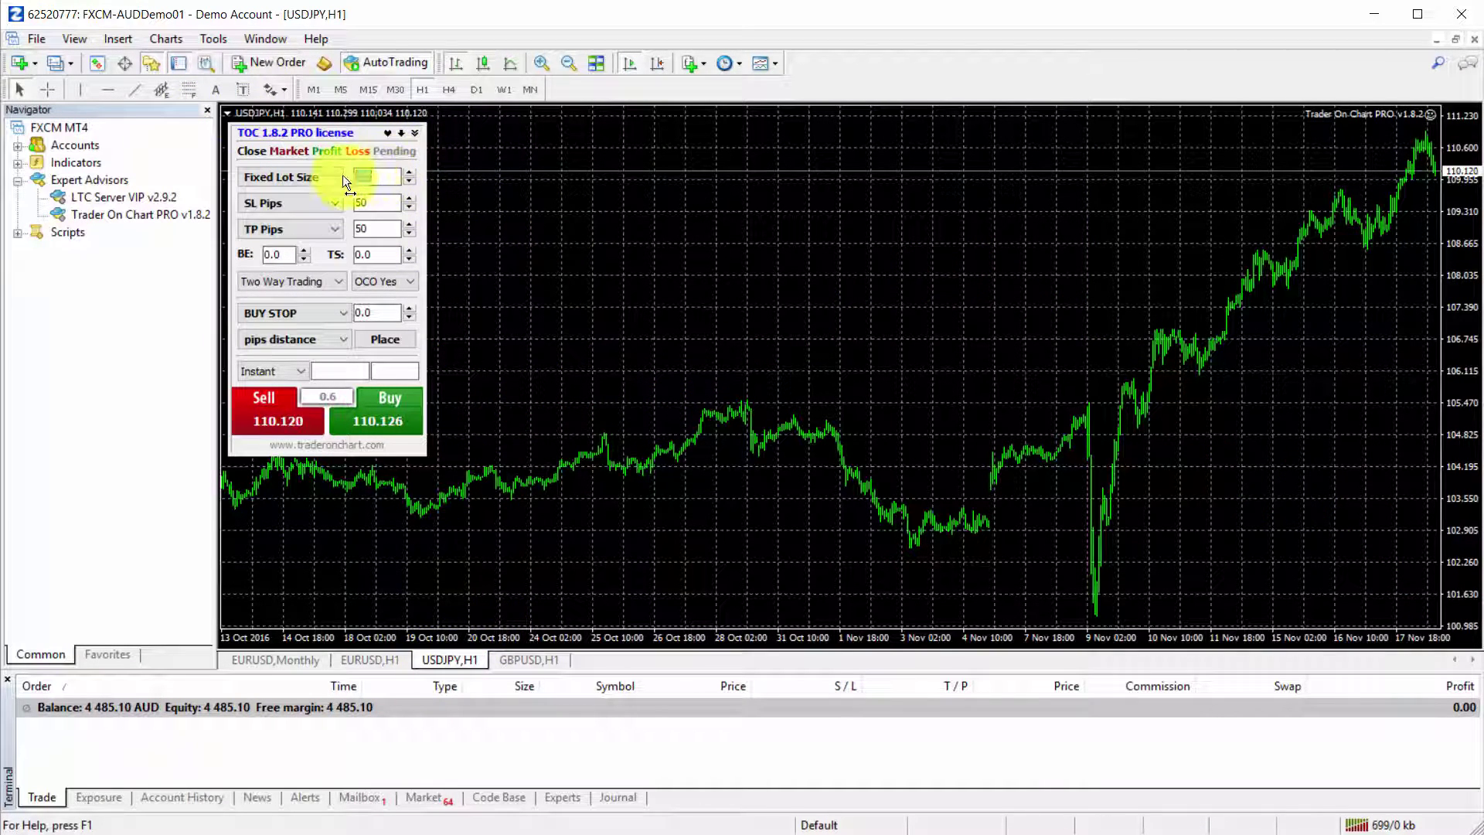
double_click(381, 177)
click(518, 660)
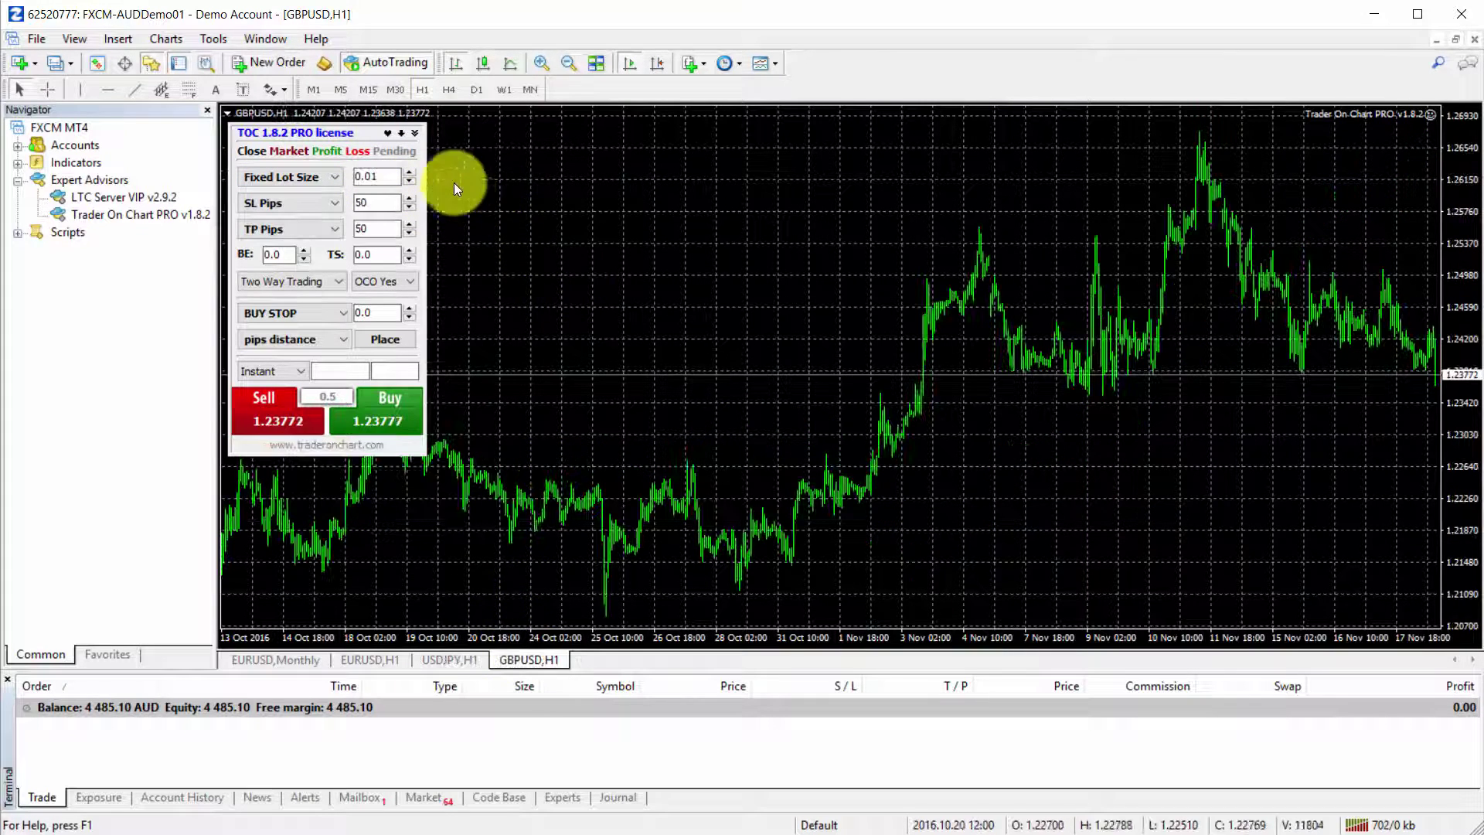
double_click(359, 176)
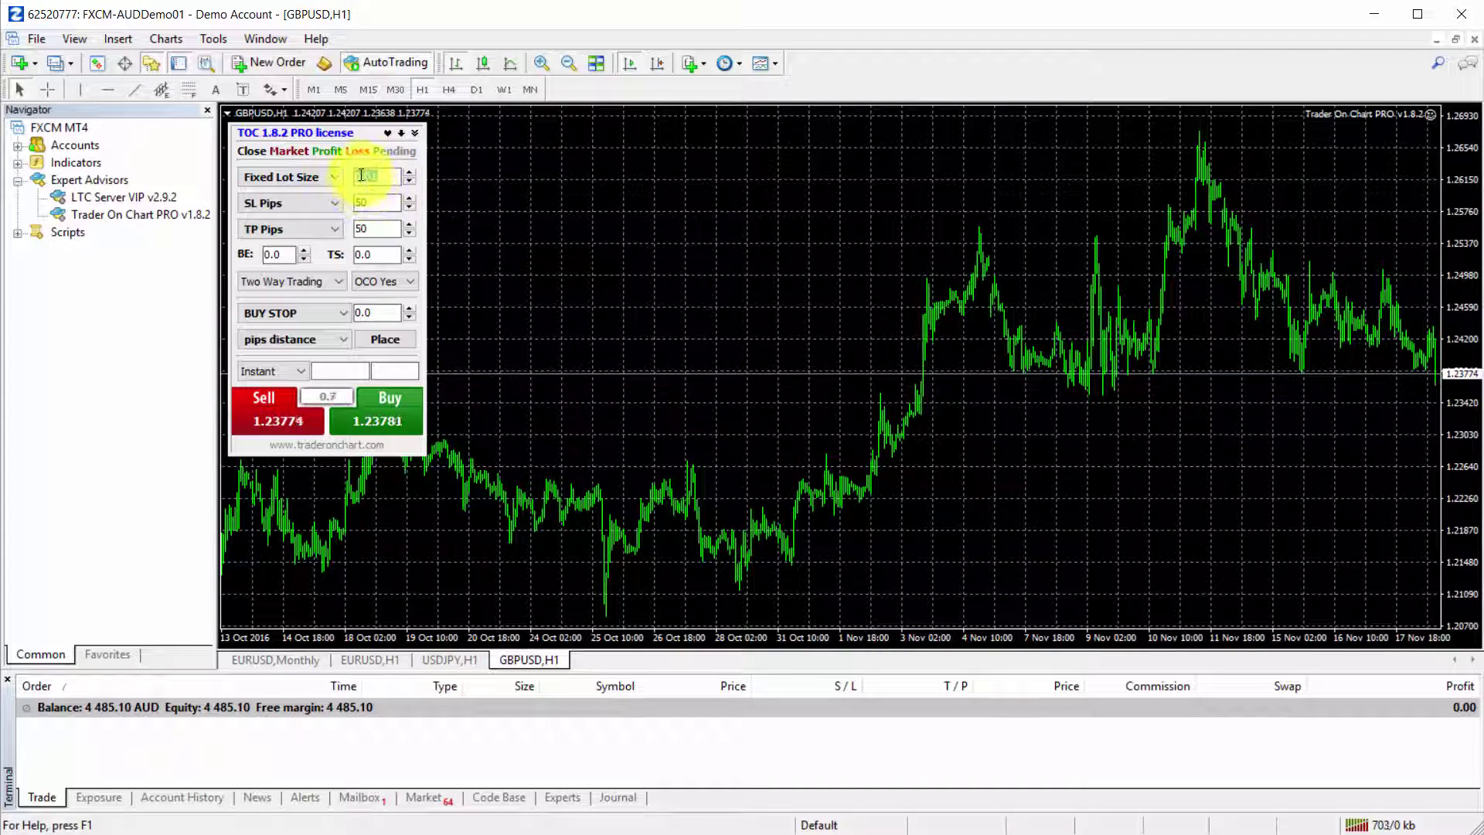
click(578, 248)
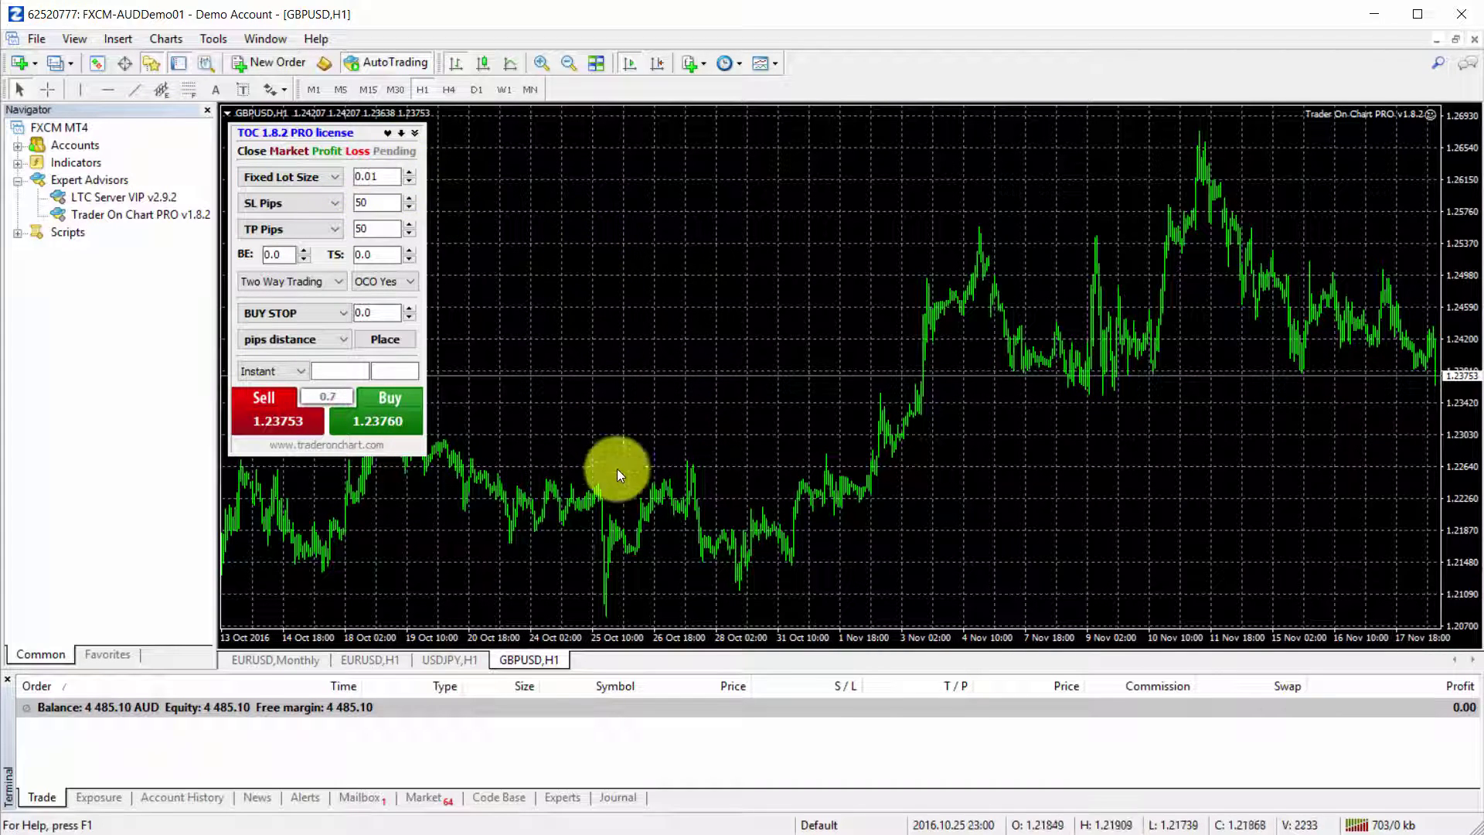
click(399, 656)
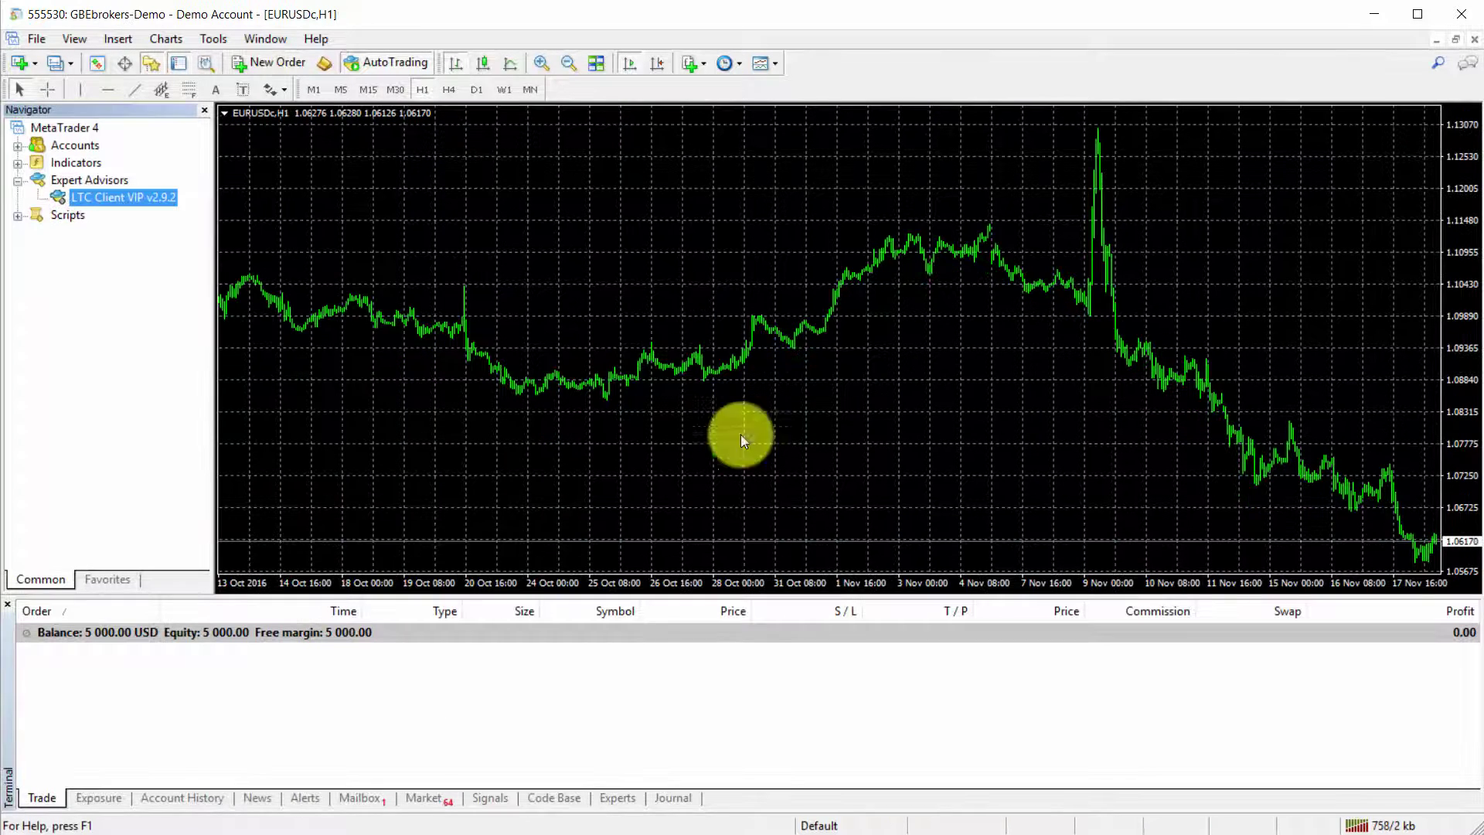
click(601, 258)
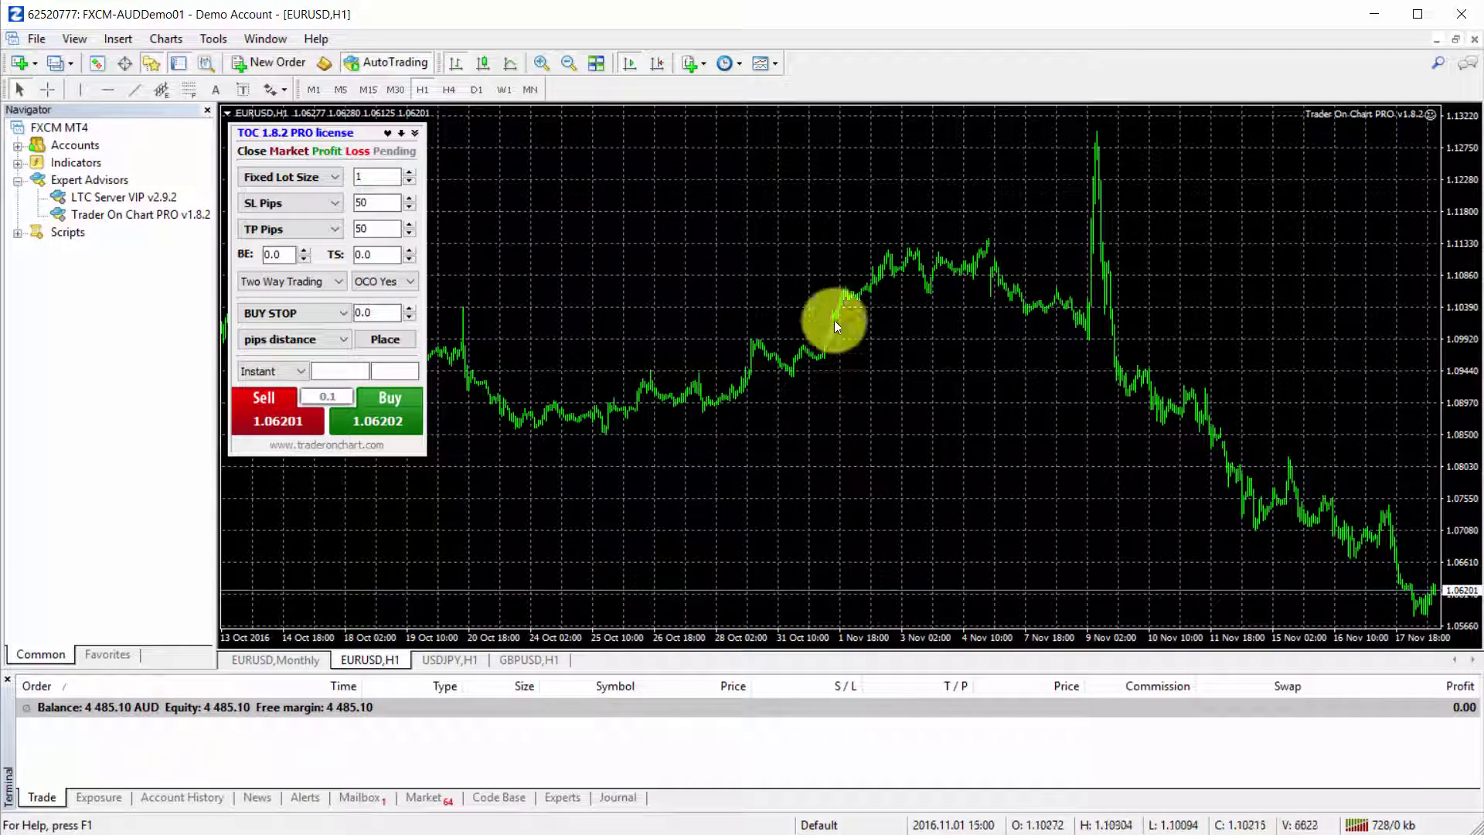
Show the EURUSD monthly server chart, then switch to the client MT4 terminal with Alt+Tab.
click(299, 658)
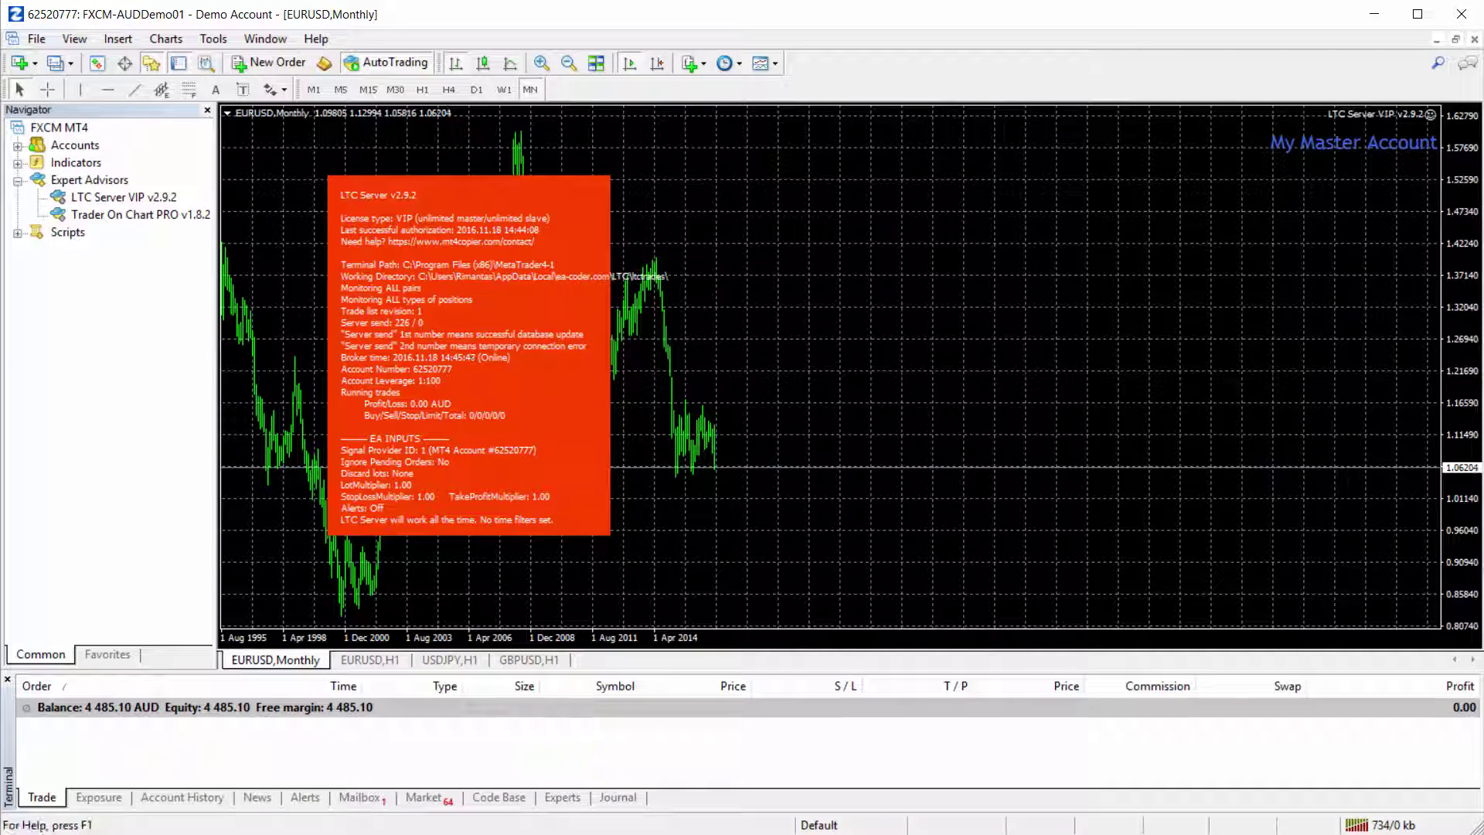
key(alt+Tab)
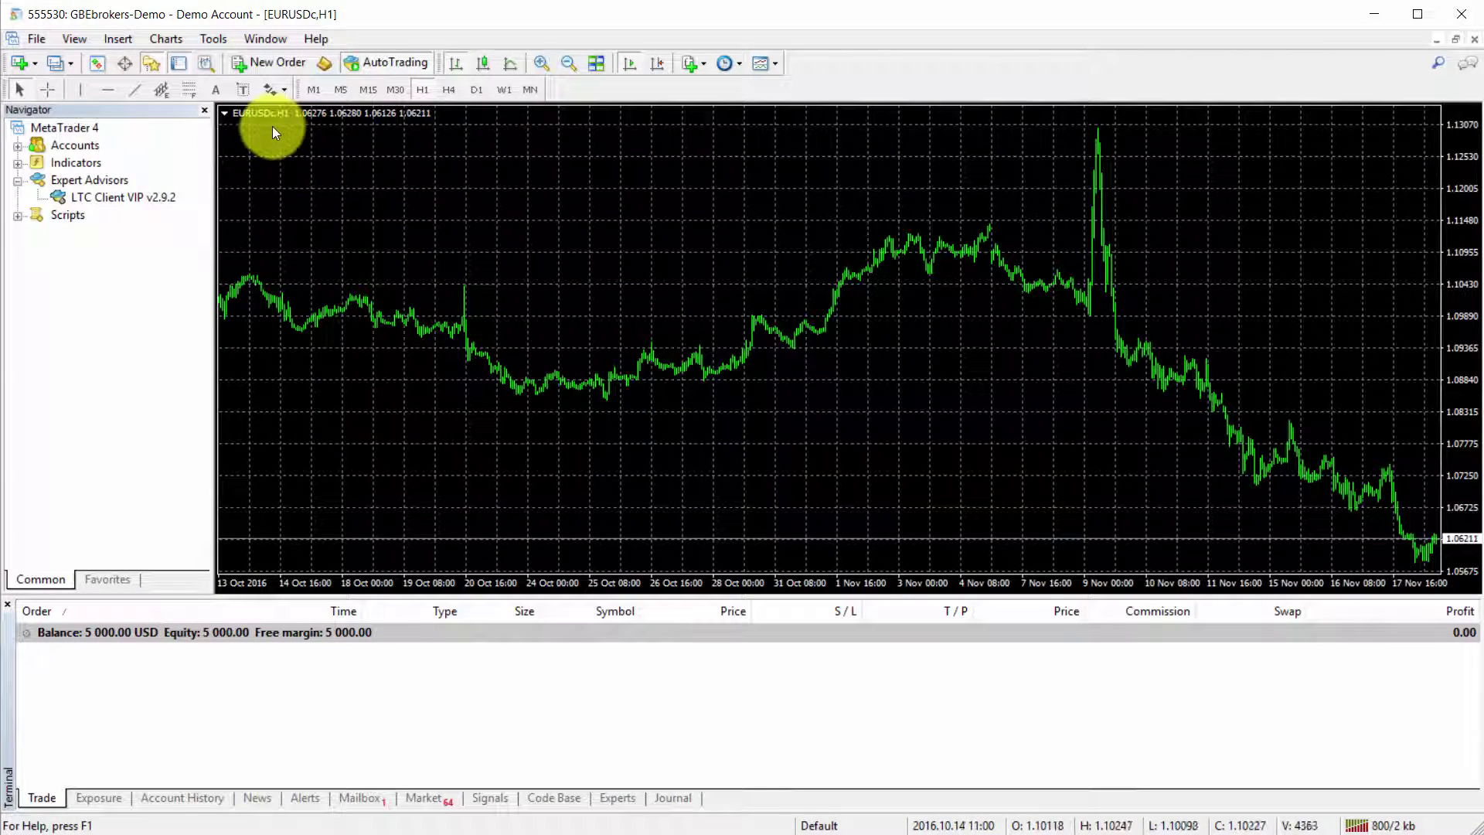
Attach LTC Client VIP to the client's EURUSDc chart with MagicNumber 1, scrolling to RiskRatioServer.
double_click(167, 202)
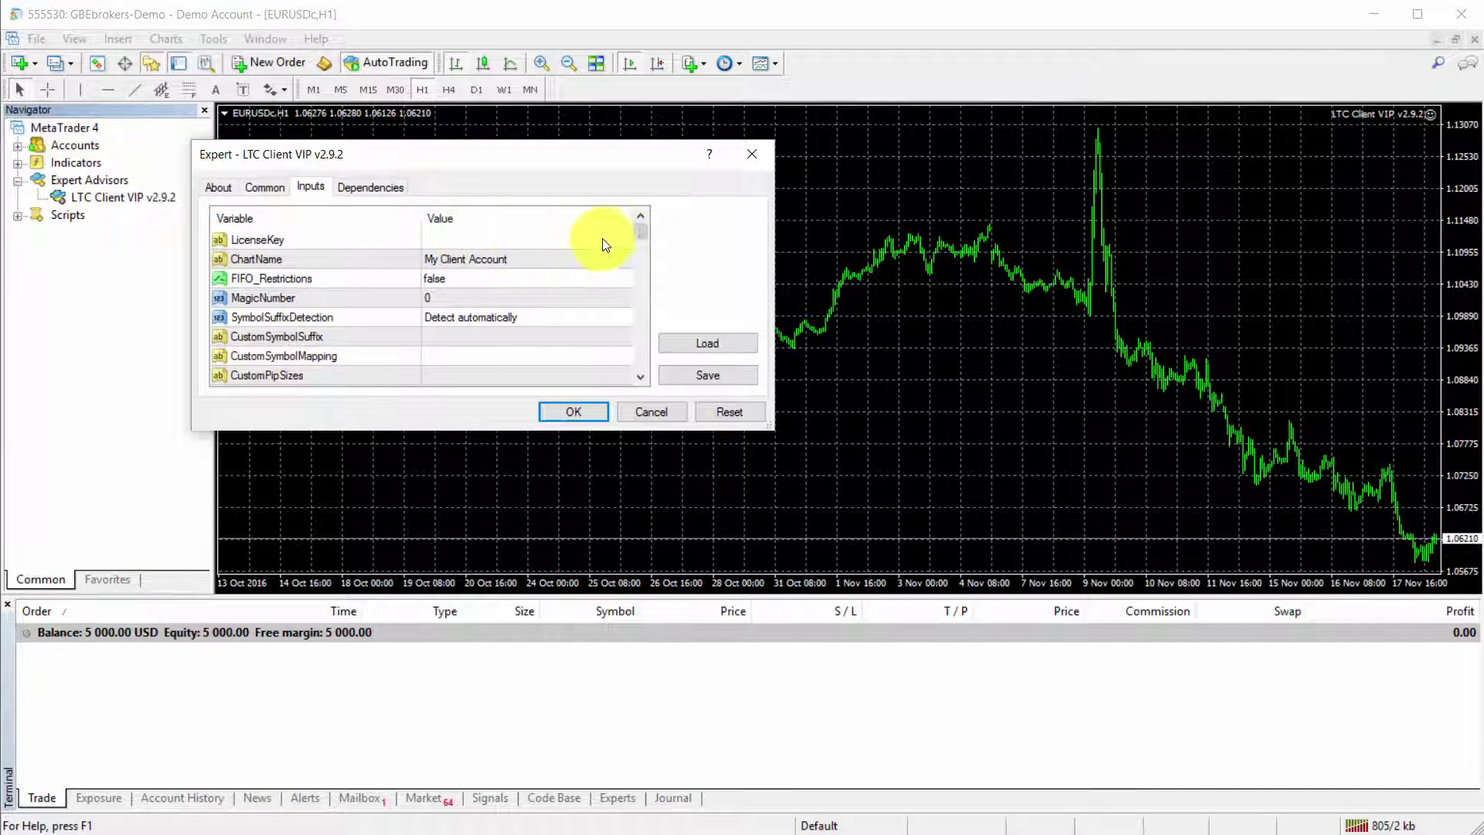
drag(351, 154, 495, 225)
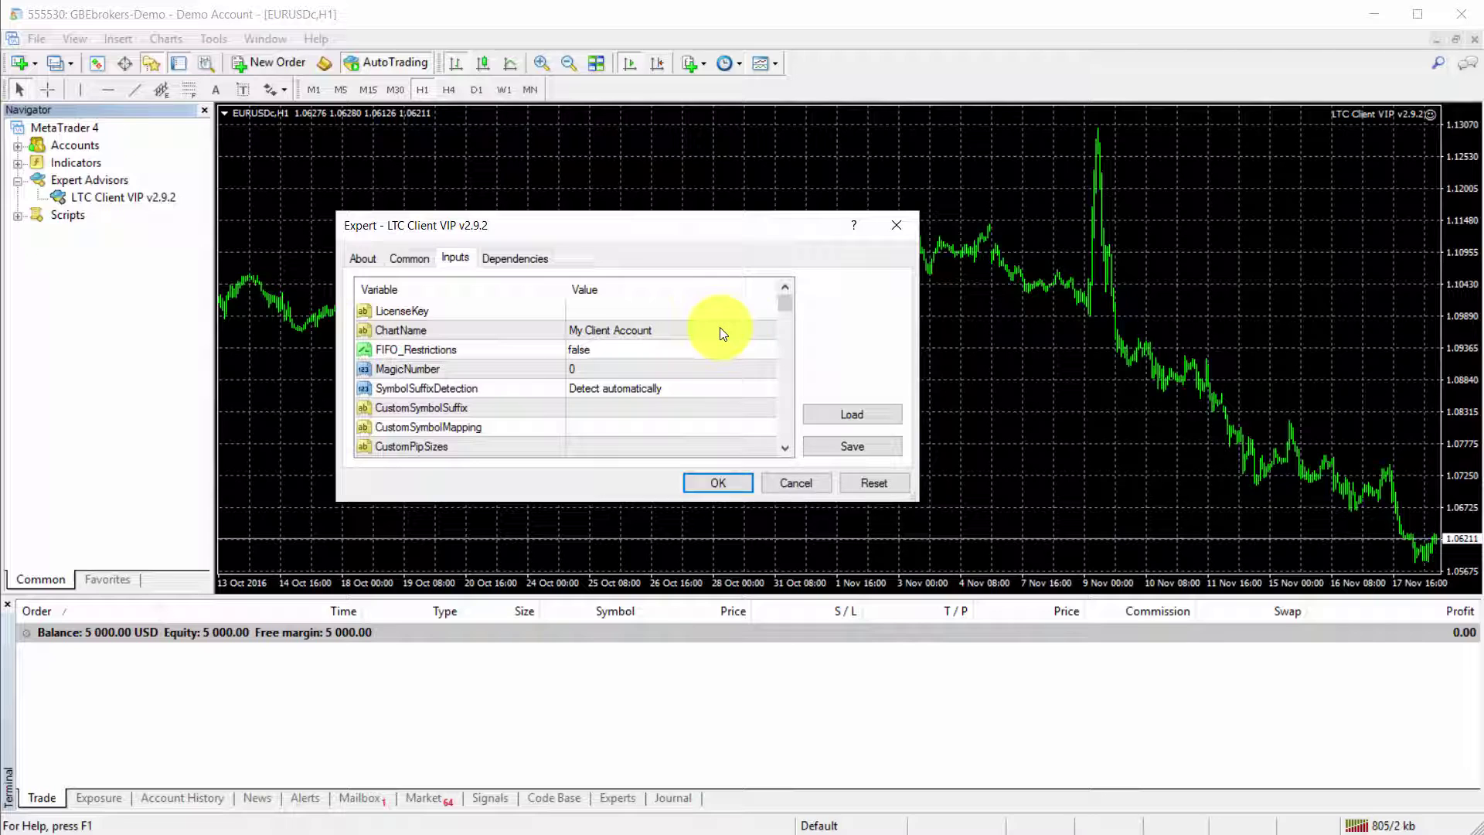
double_click(744, 367)
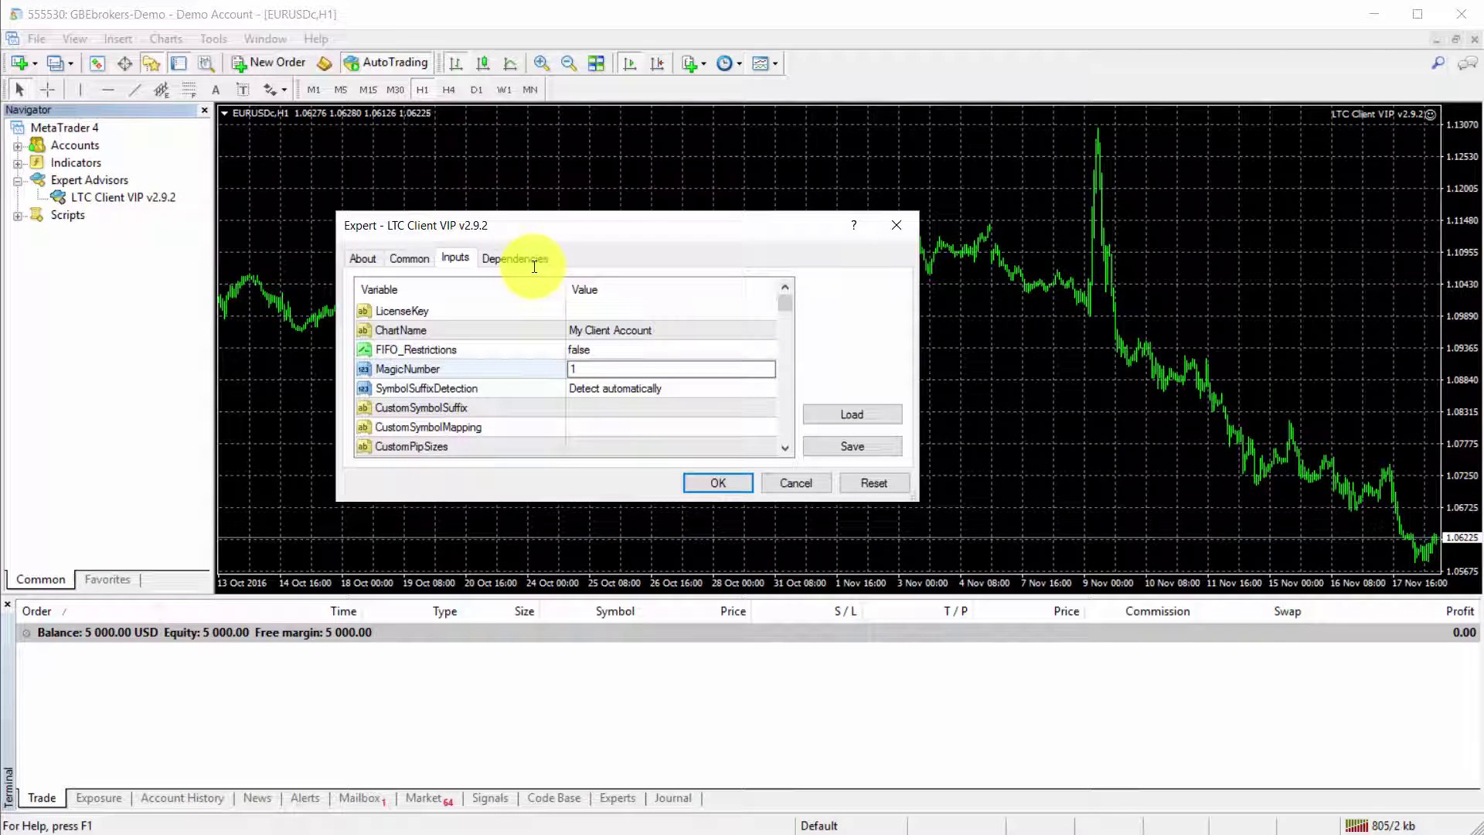
key(Return)
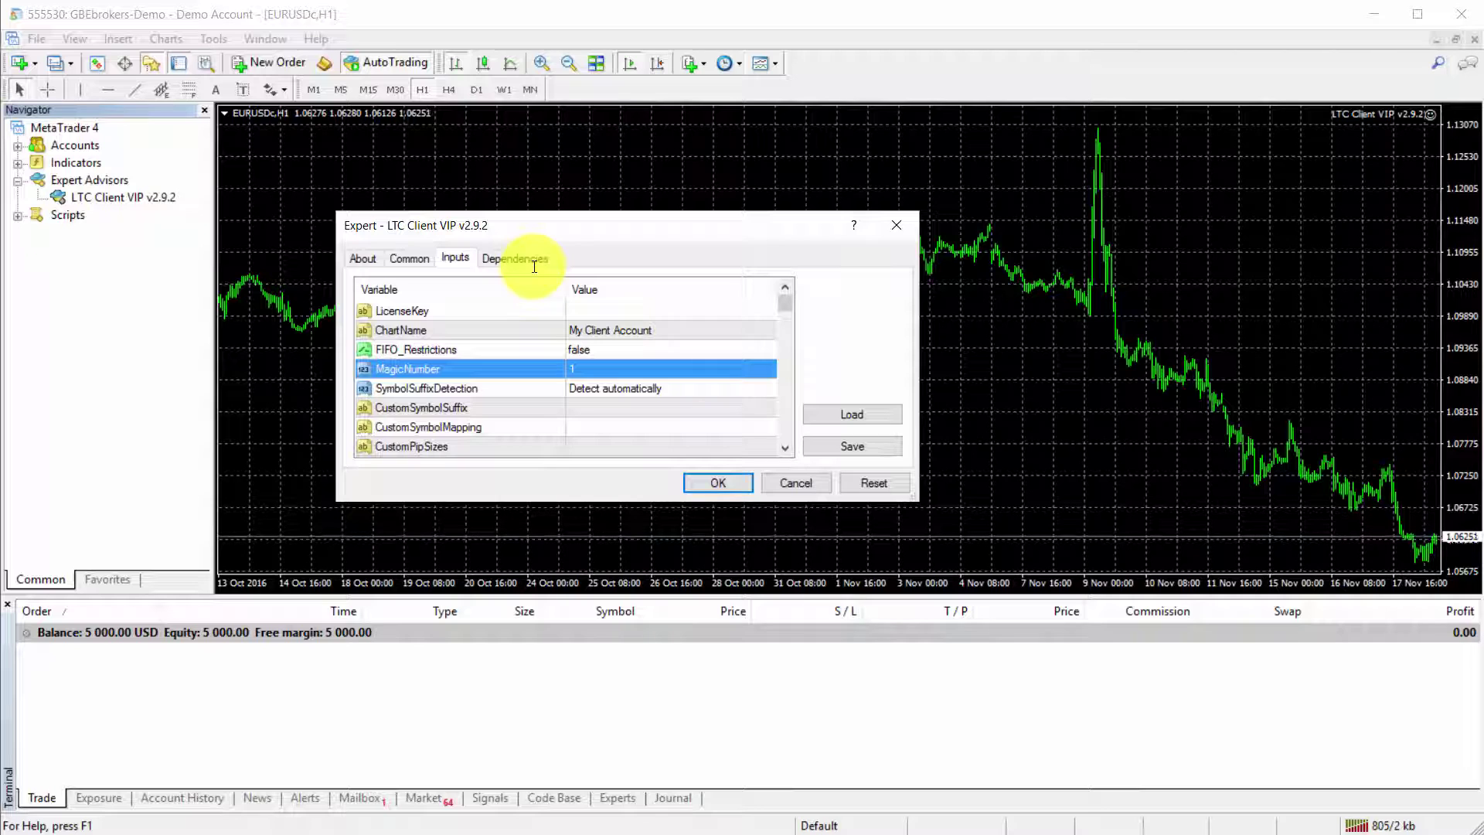
scroll(723, 356, down, 1)
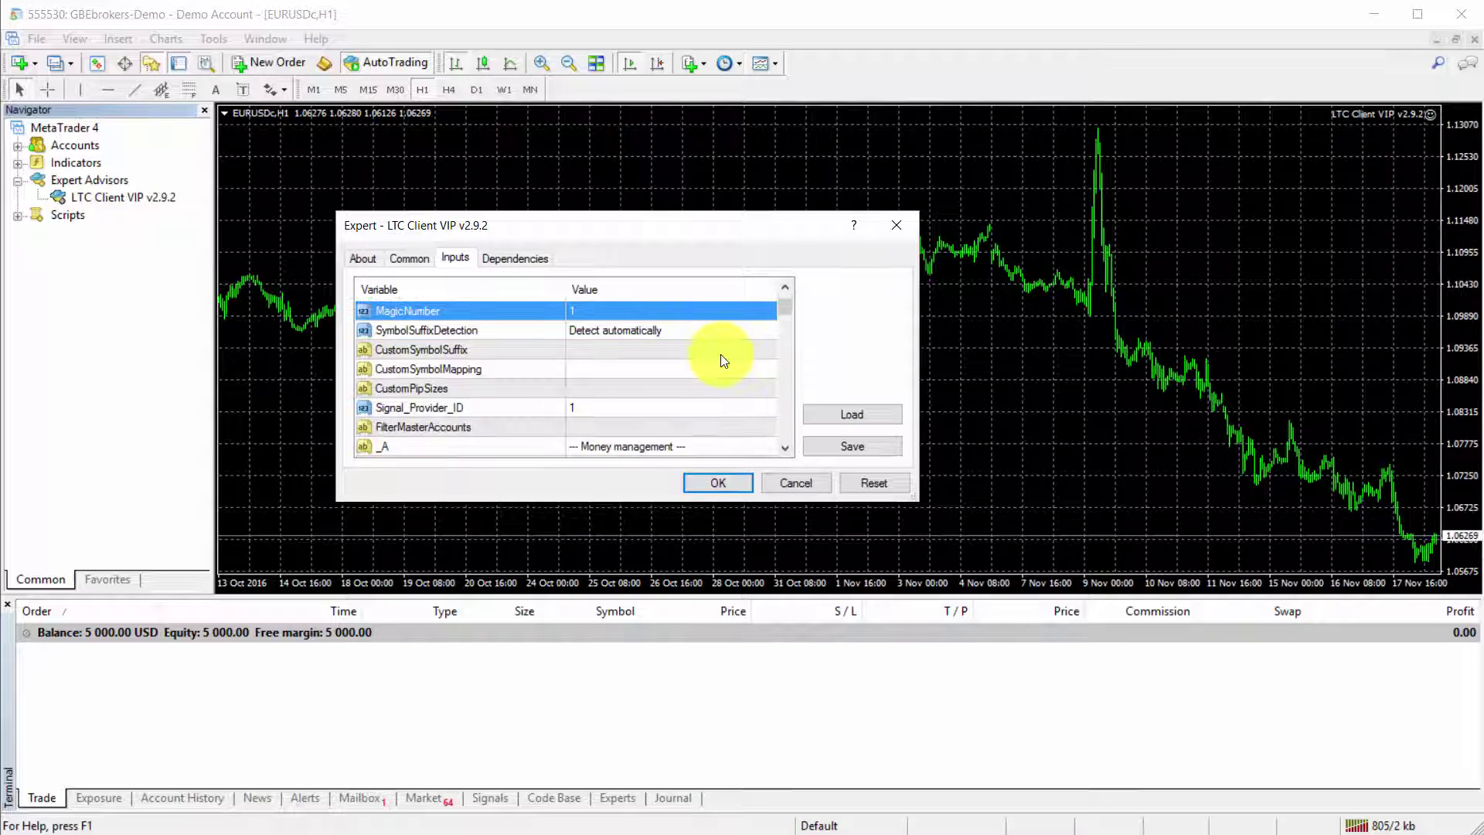
scroll(723, 361, down, 1)
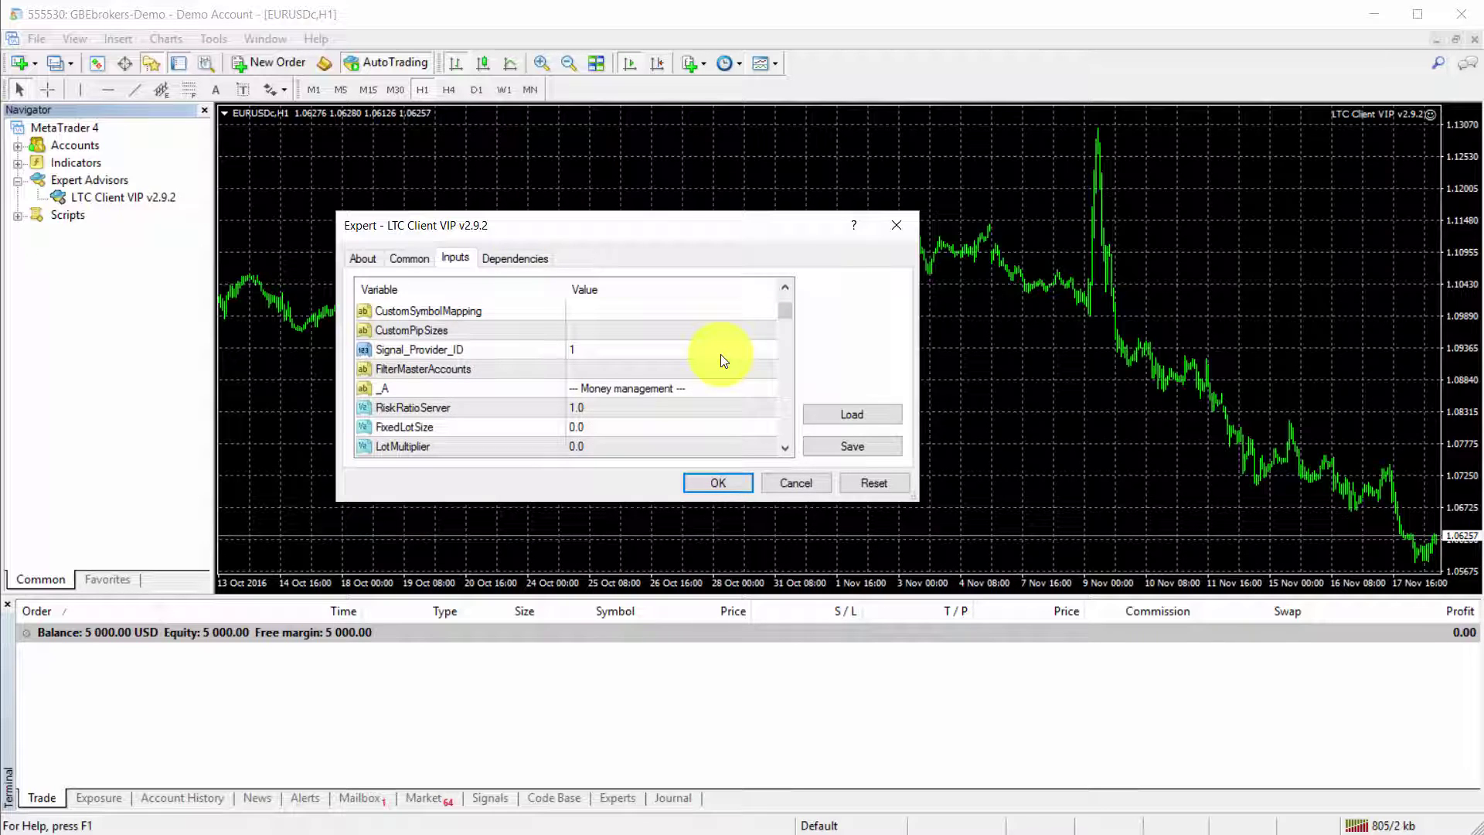
scroll(720, 357, down, 1)
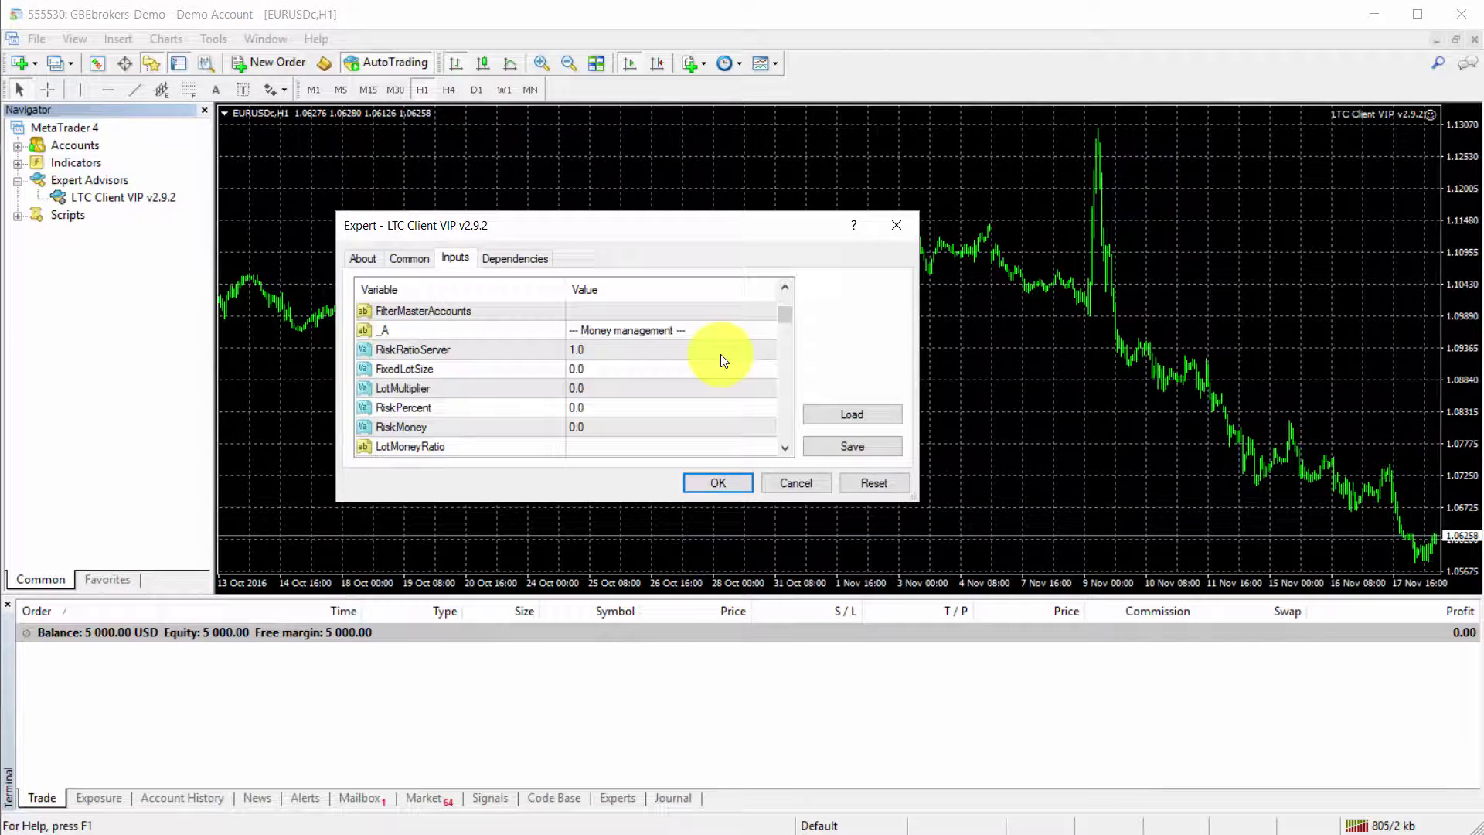
click(567, 348)
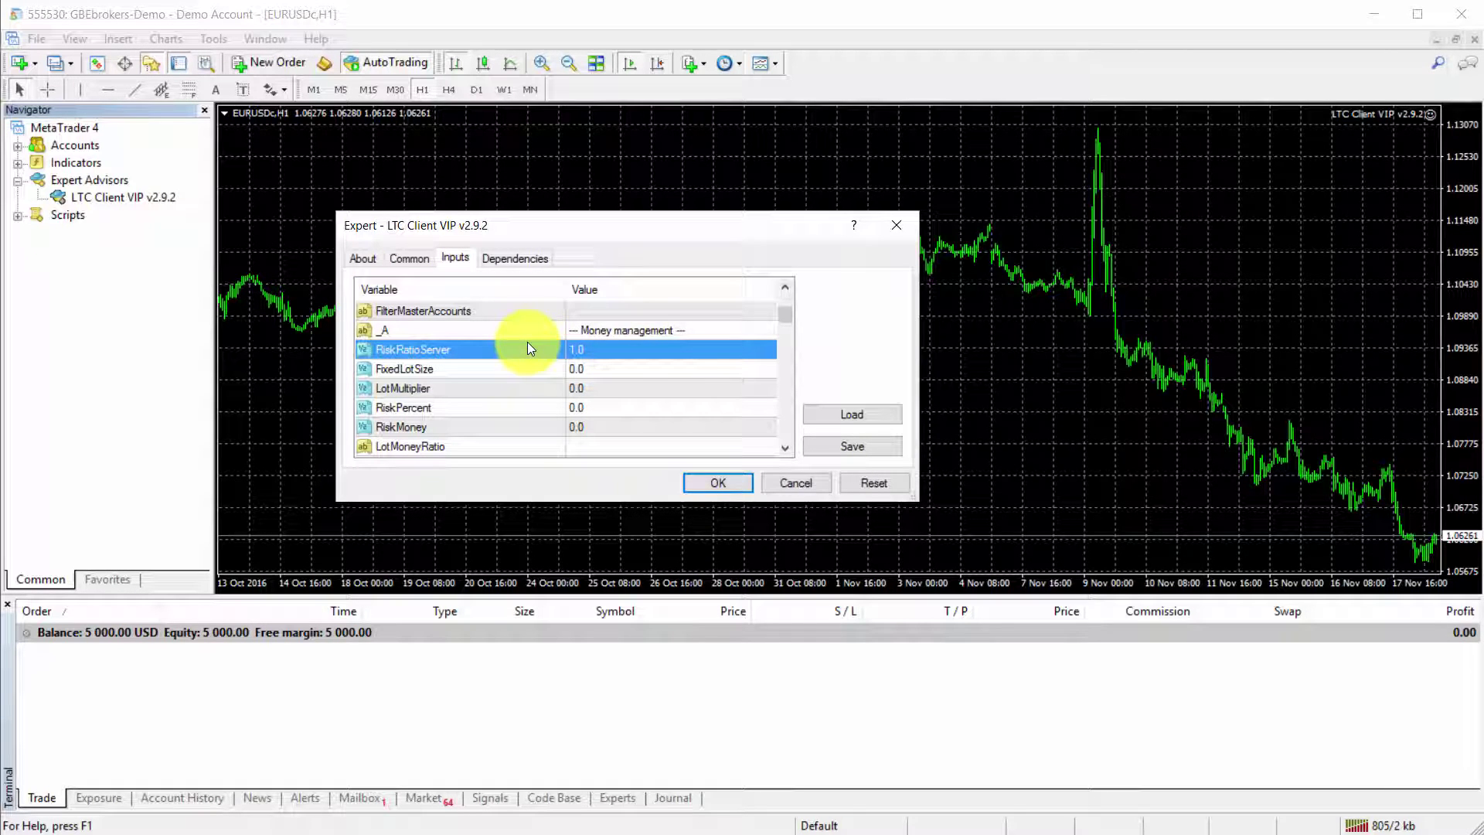
Set RiskRatioServer to 0.0 and LotMultiplier to 1 in the client EA inputs.
click(627, 349)
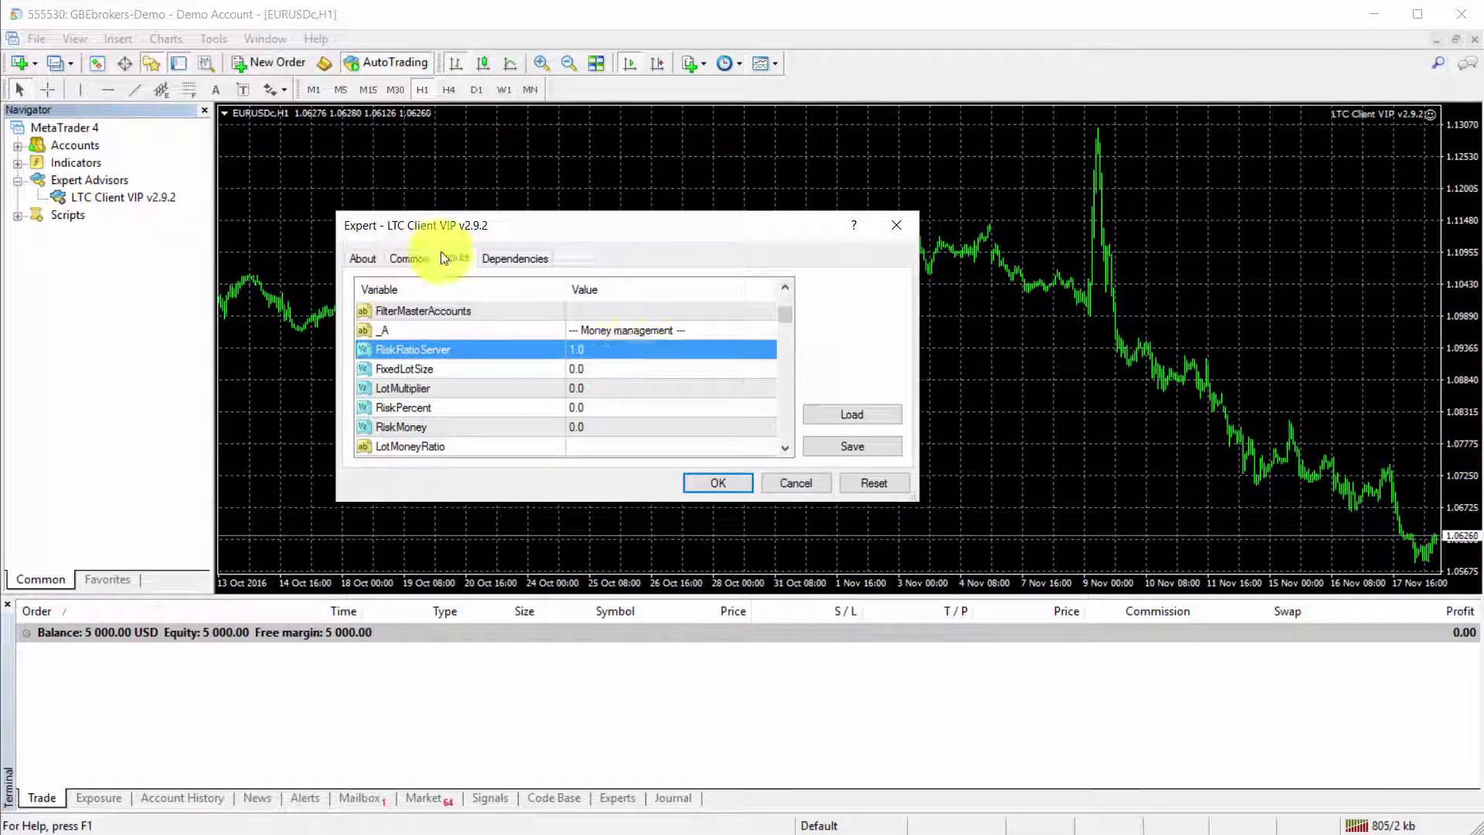
text(0)
key(Return)
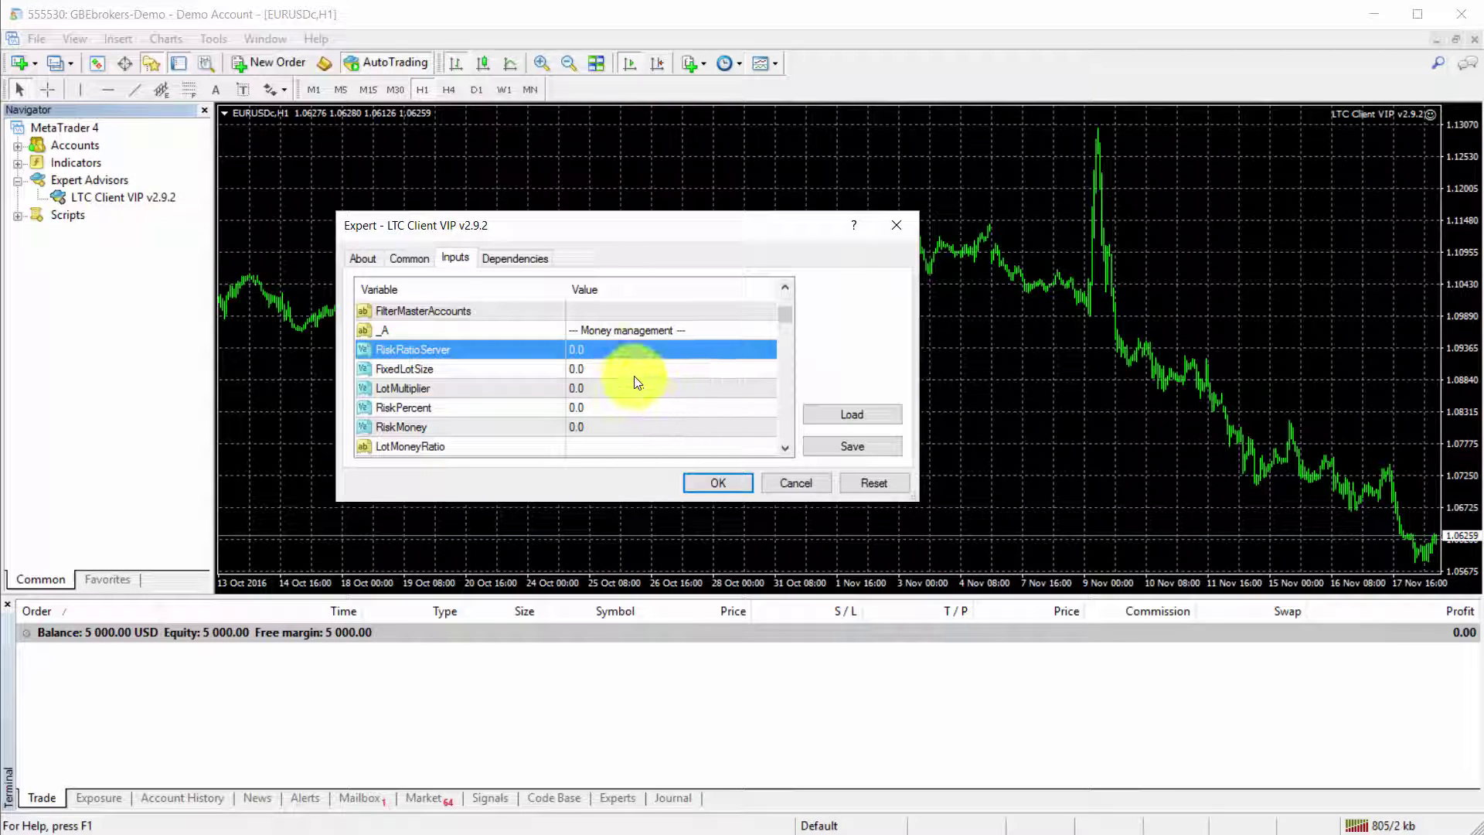
click(630, 388)
click(653, 389)
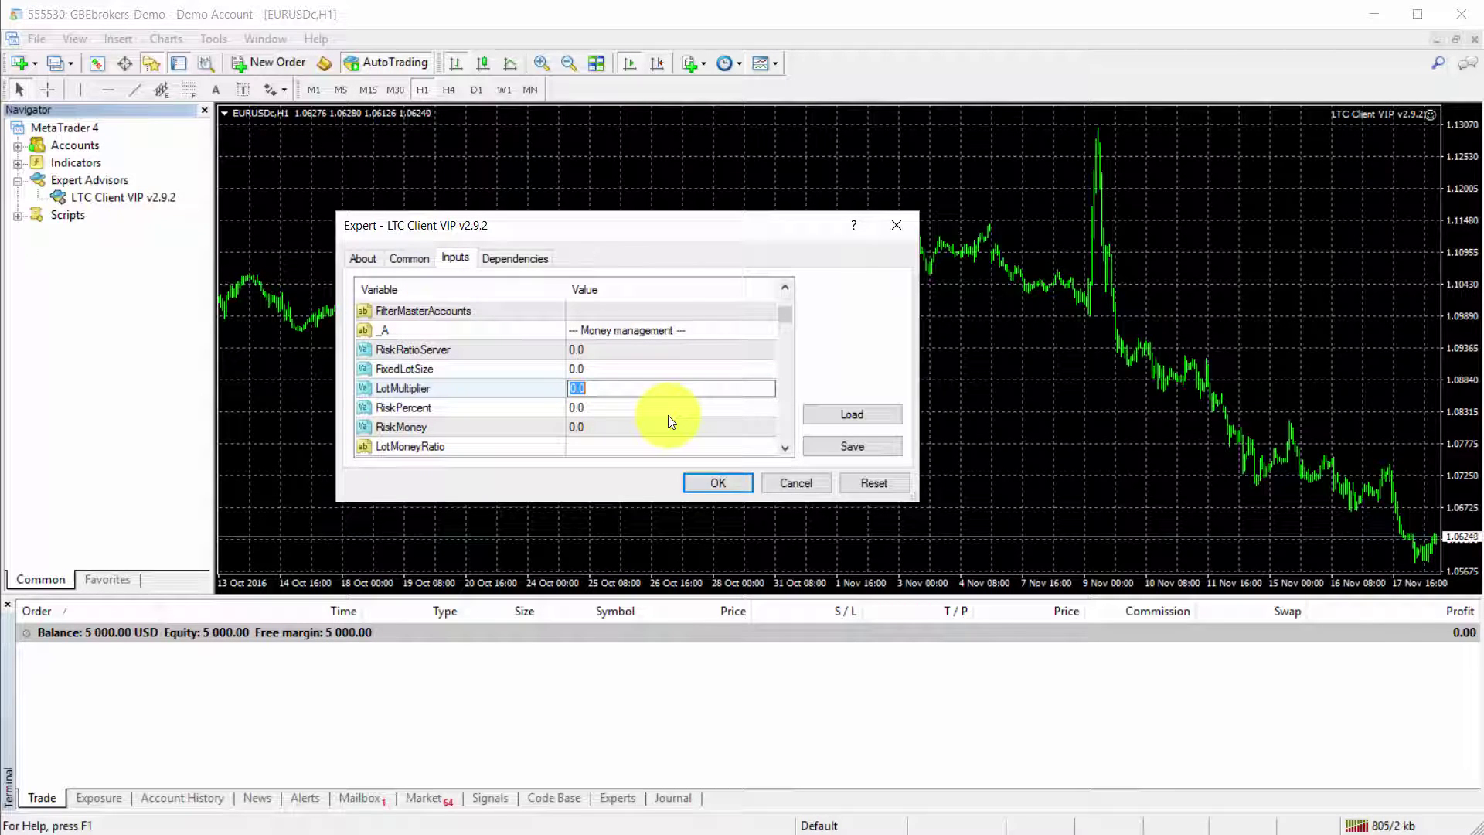
text(1)
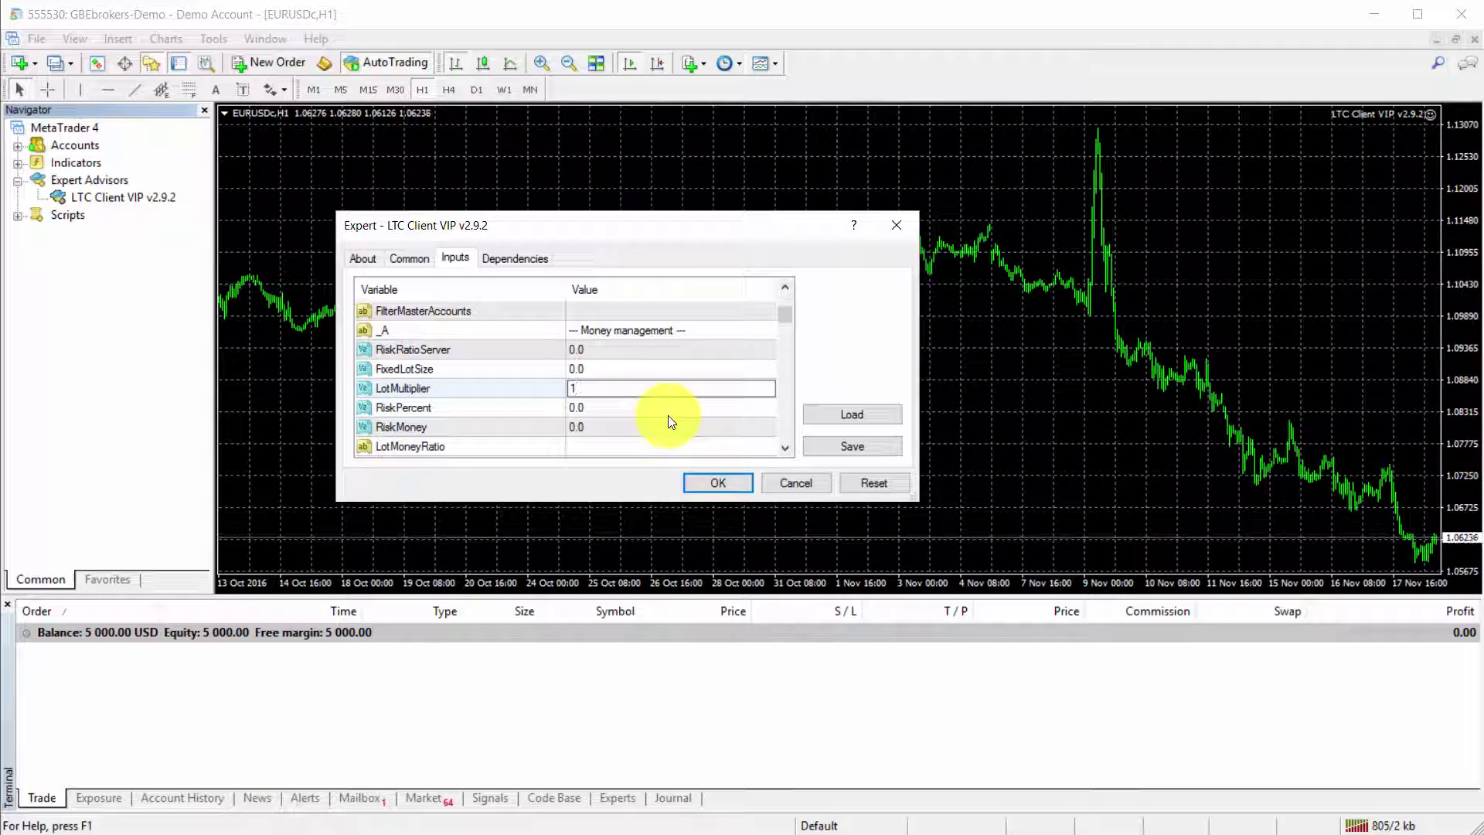
key(Return)
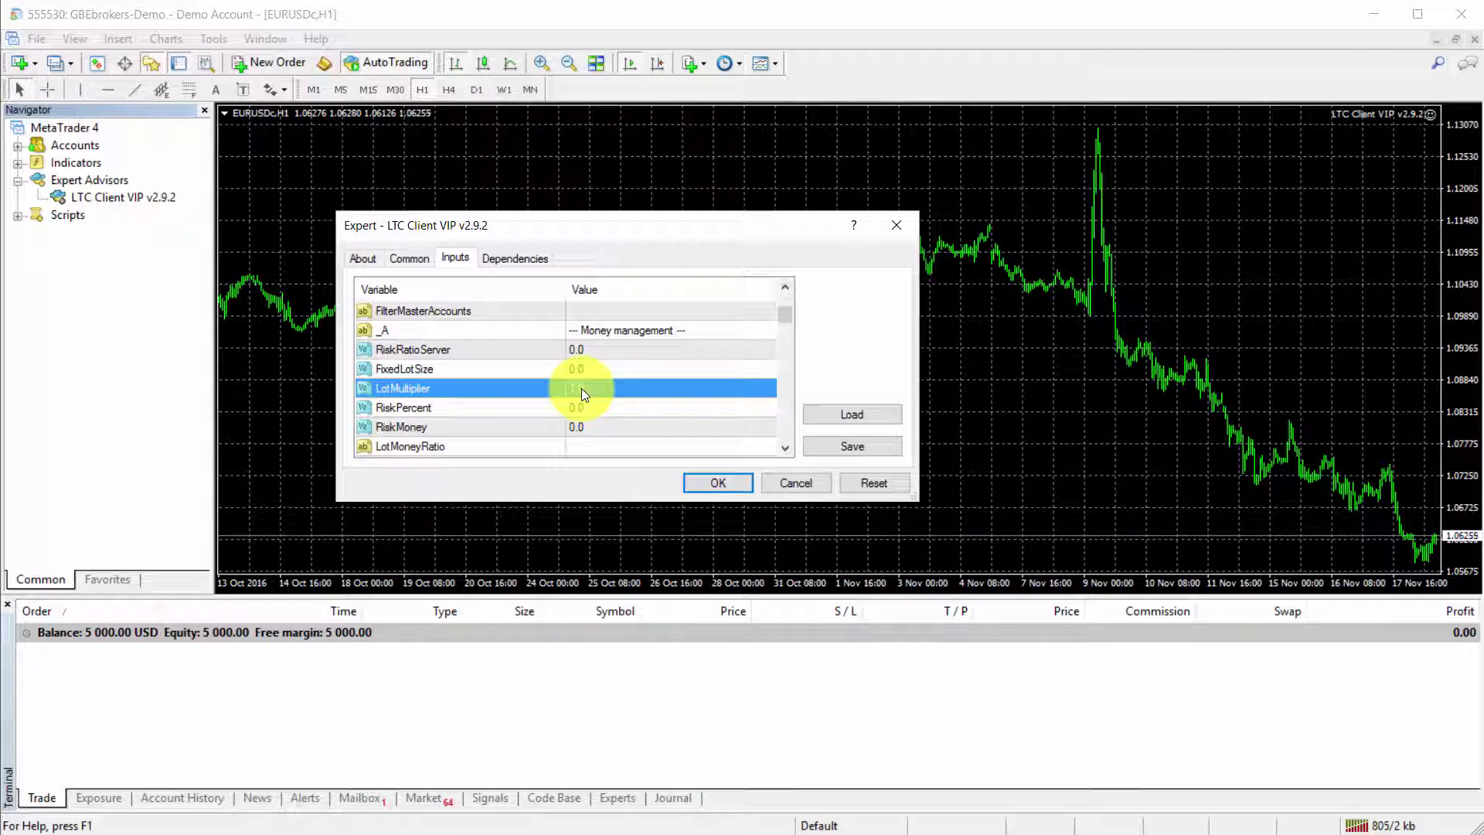
Restrict TradePairs to EURUSD and start the client EA on the EURUSDc chart.
scroll(693, 372, down, 4)
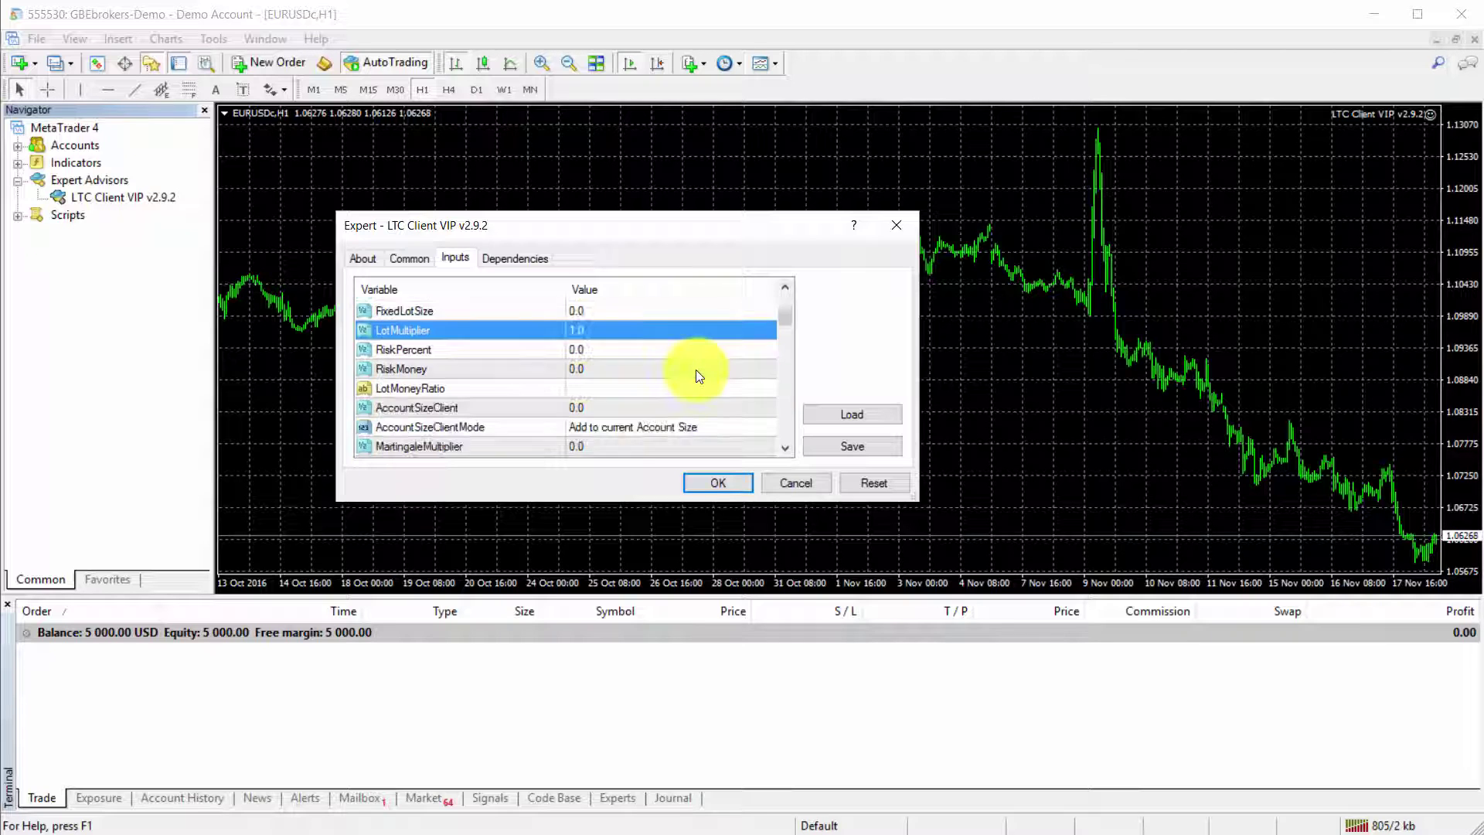
scroll(697, 374, down, 6)
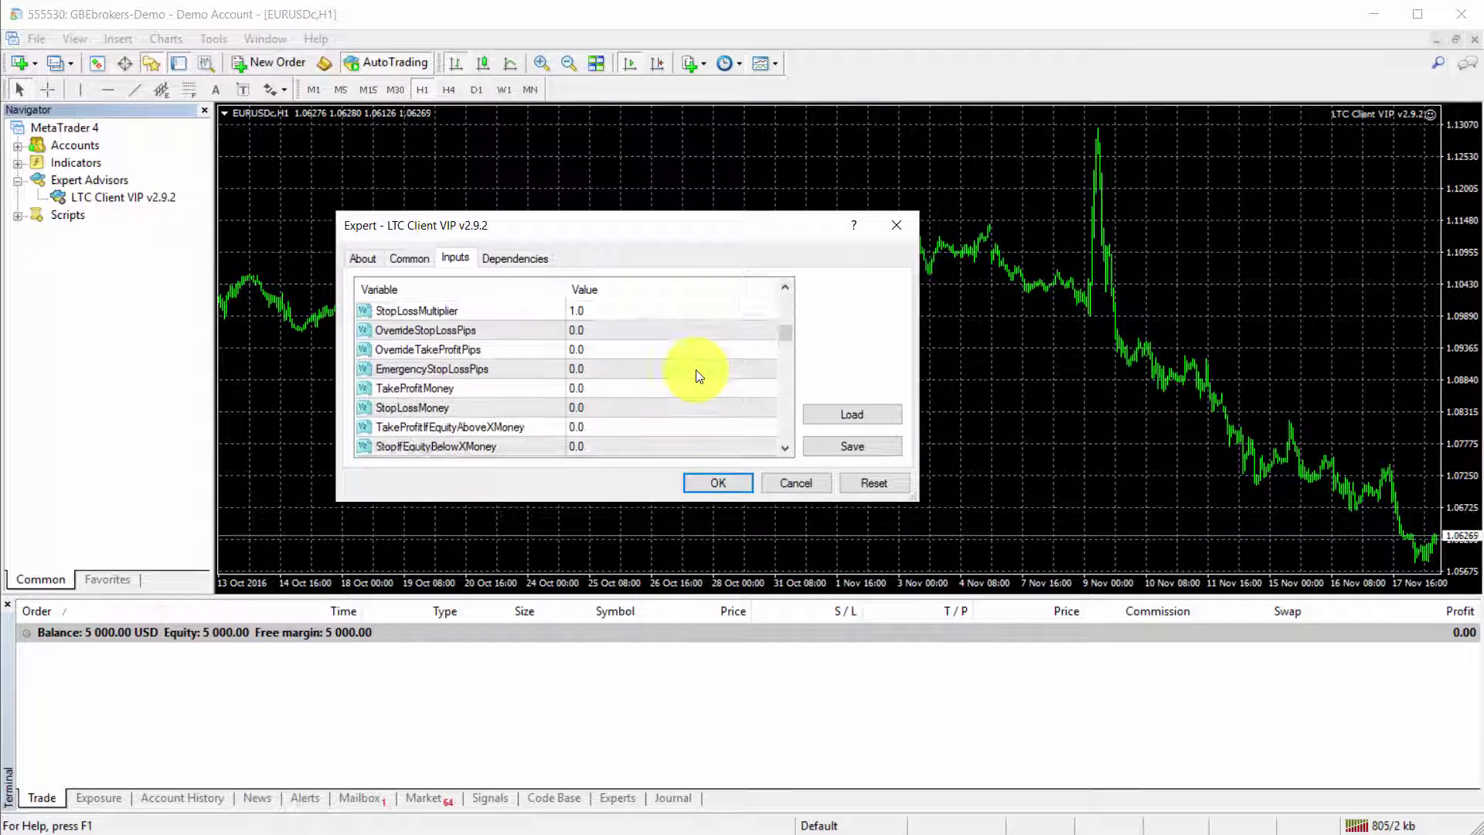
scroll(698, 376, down, 6)
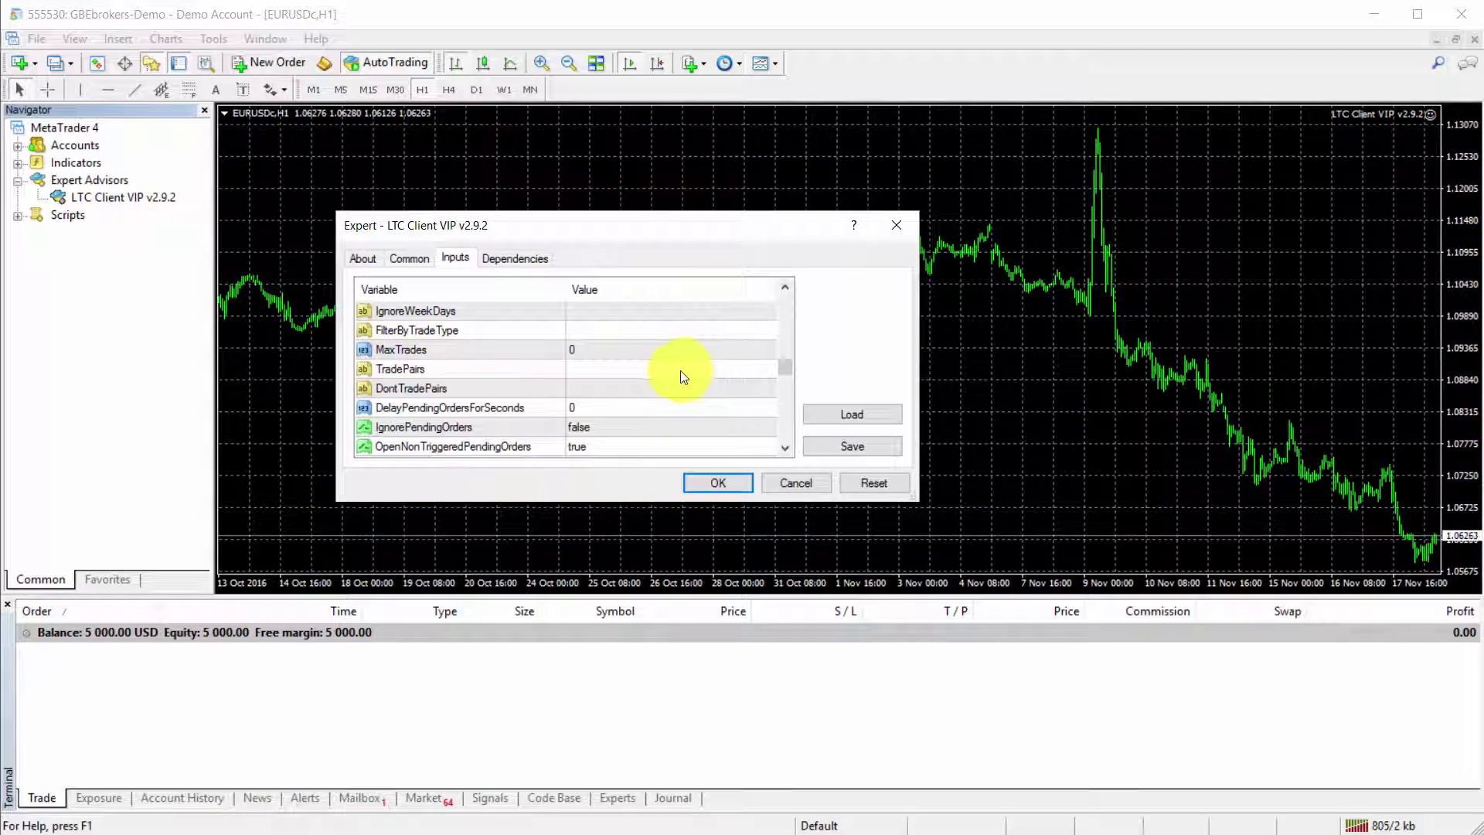
double_click(639, 370)
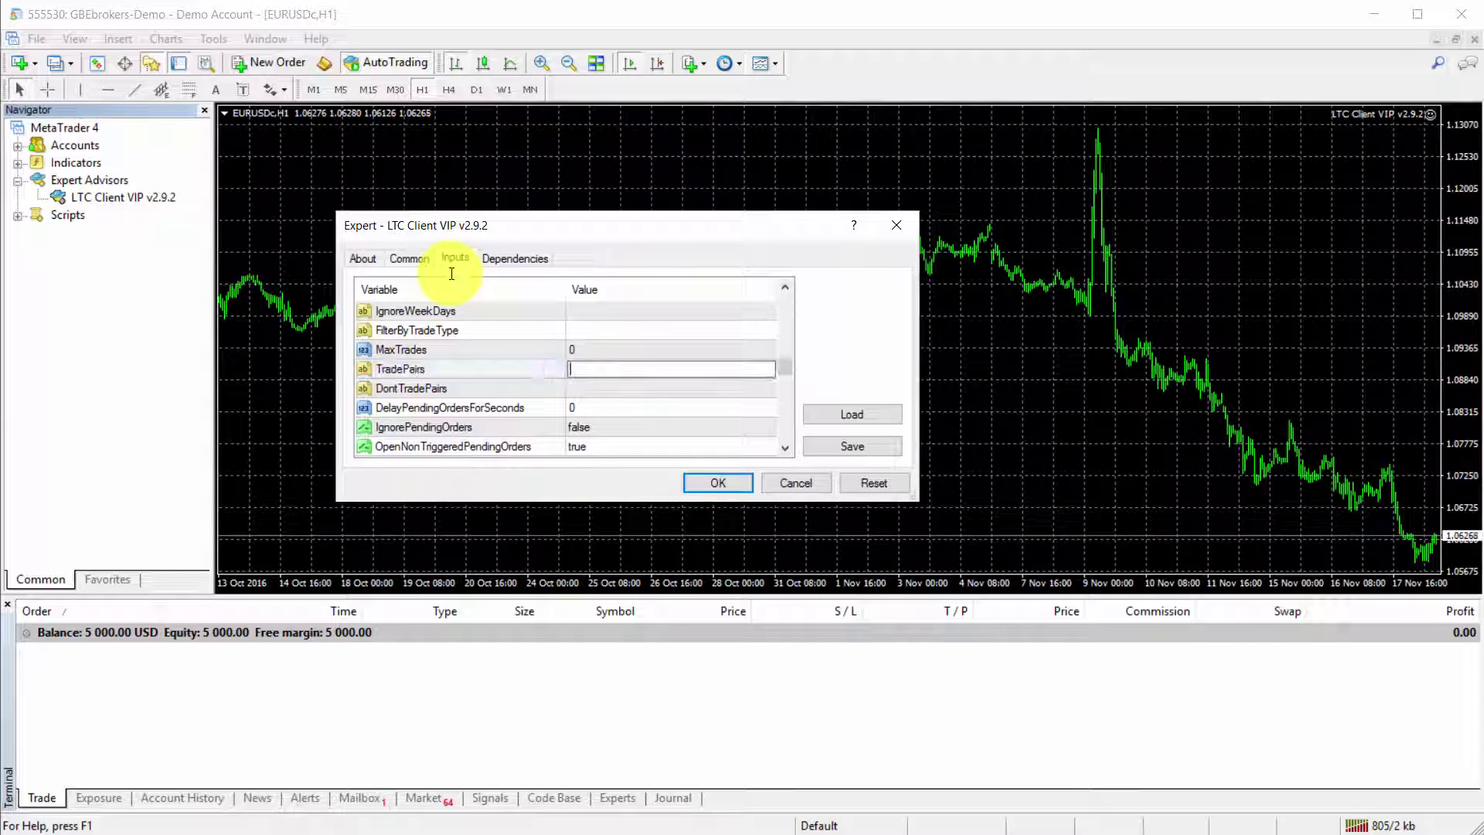
text(EU)
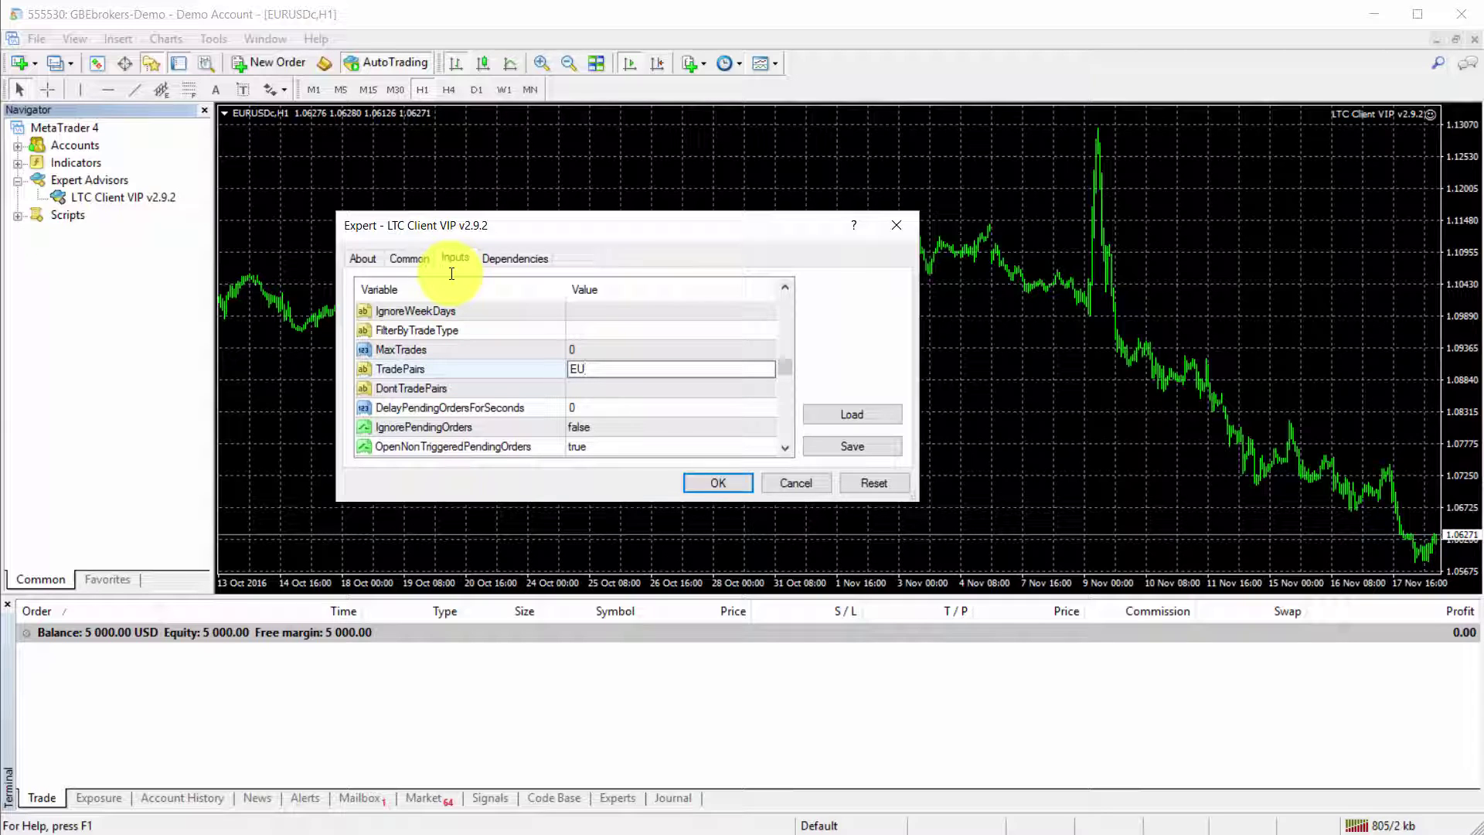
text(RUSD)
key(Return)
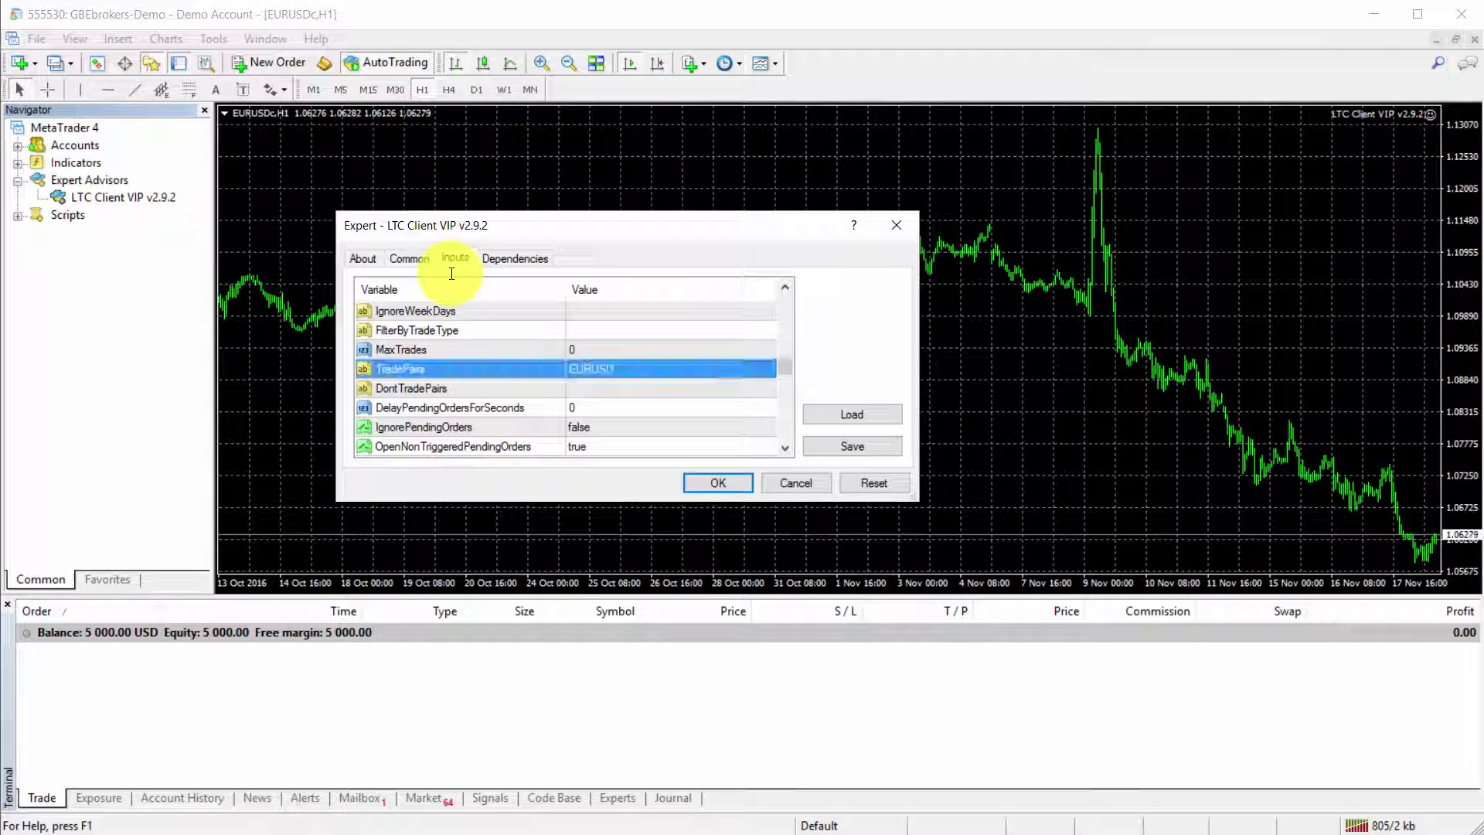
click(727, 484)
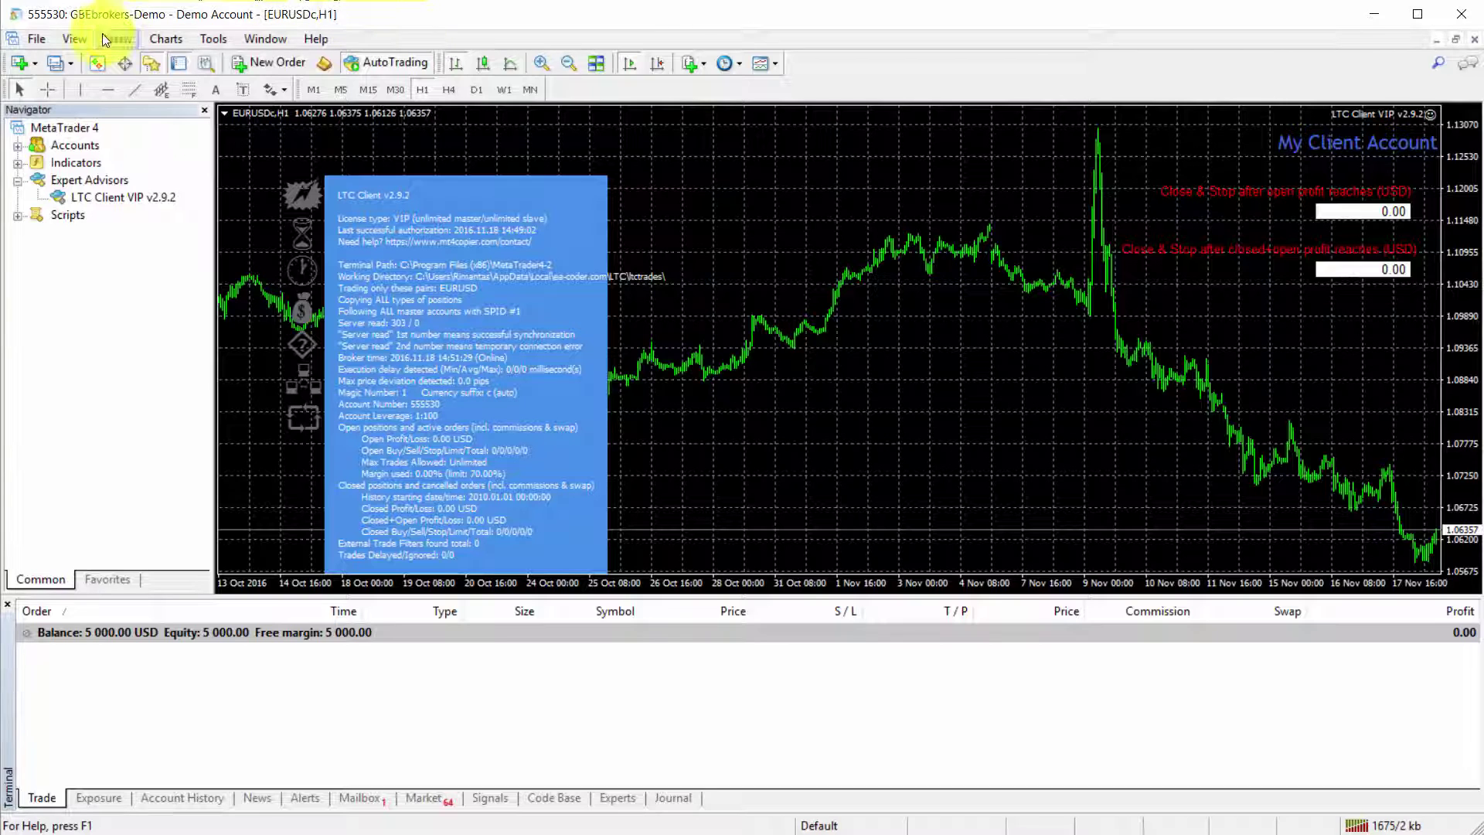
click(37, 39)
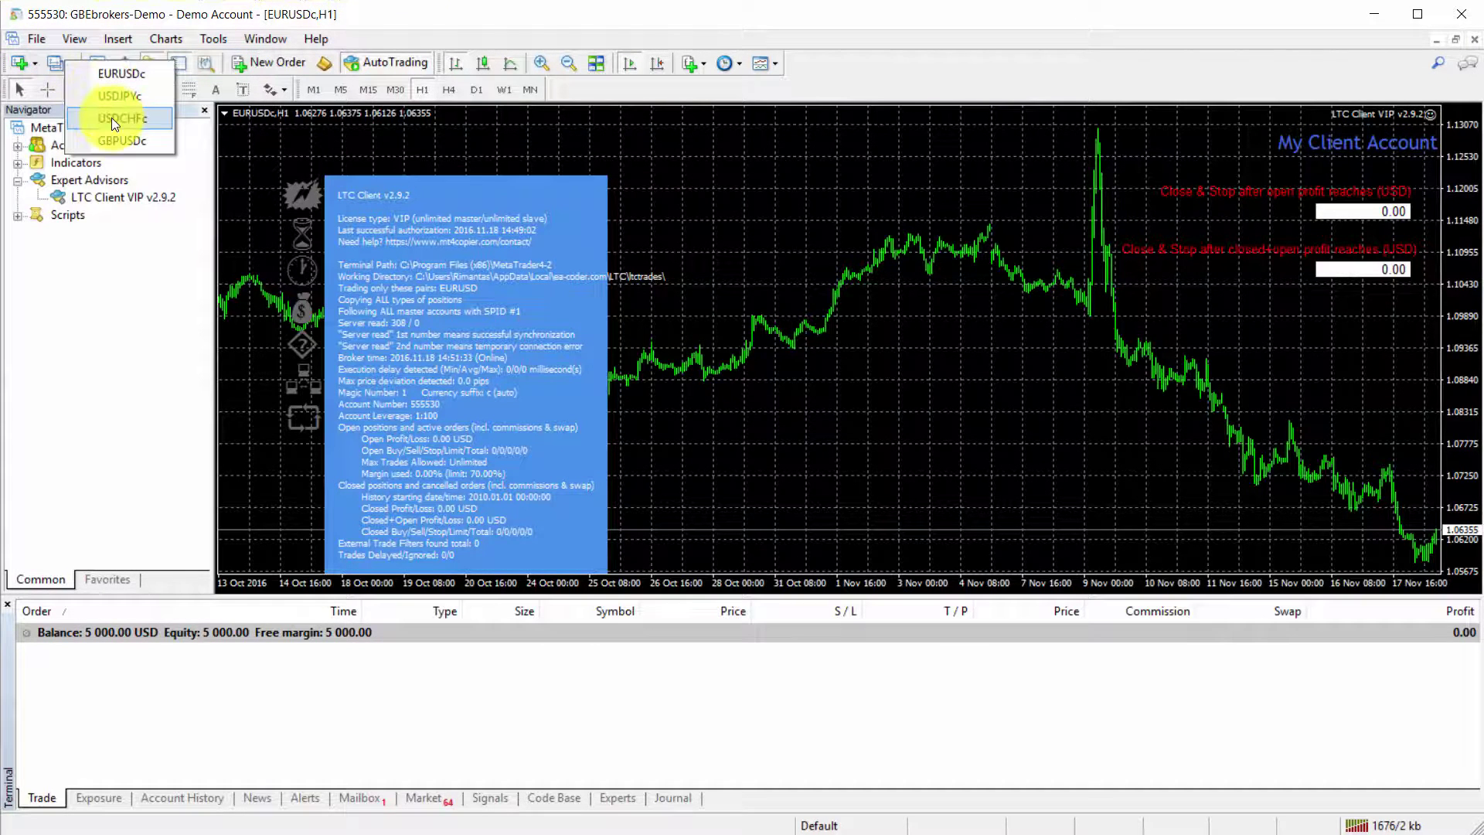
Open a new USDJPYc H1 chart from the New Chart list.
click(121, 97)
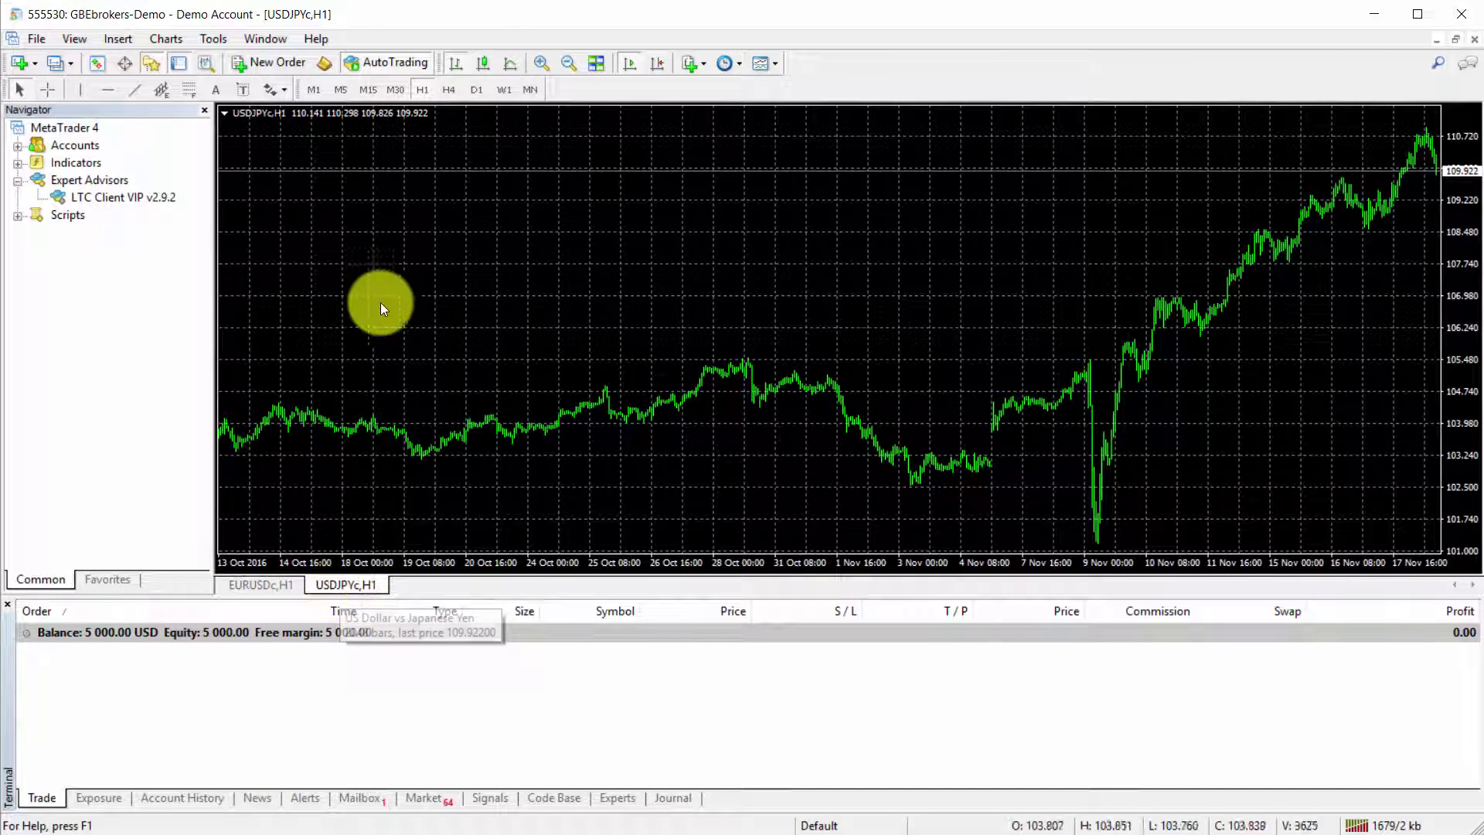
Attach LTC Client VIP to USDJPYc with MagicNumber 2 and TradePairs USDJPY.
double_click(150, 197)
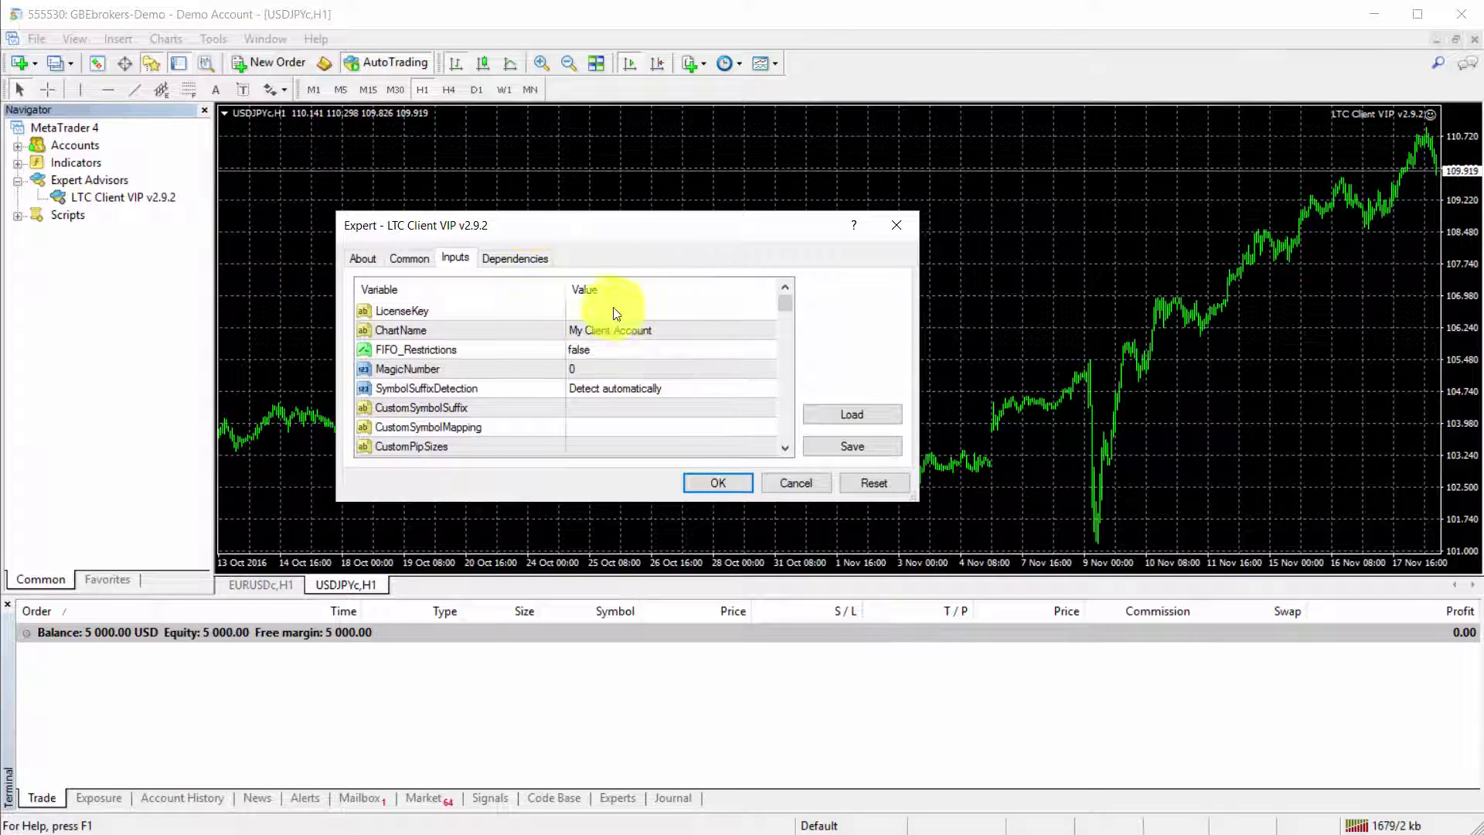
click(607, 370)
click(607, 369)
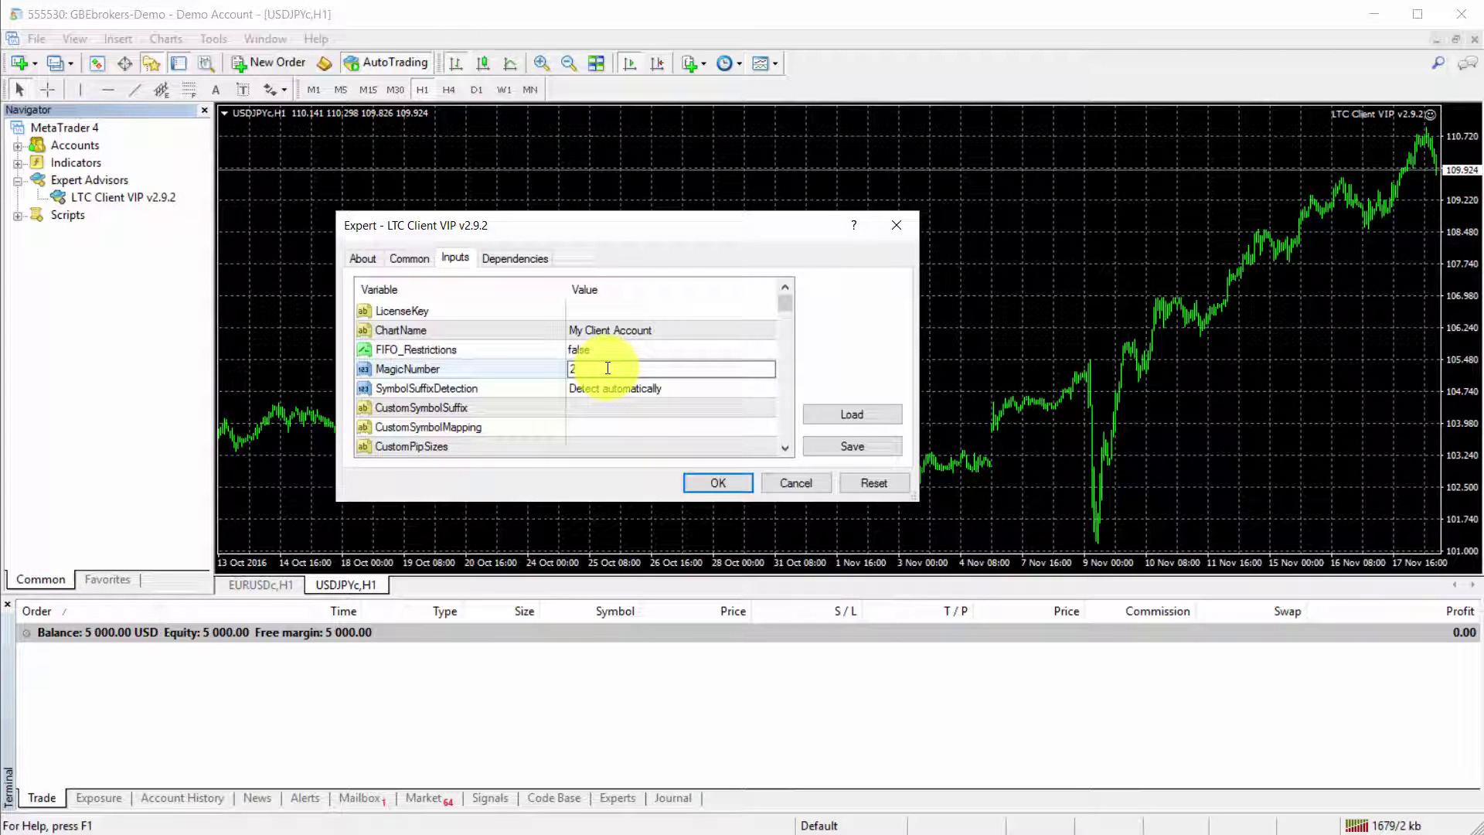
key(Return)
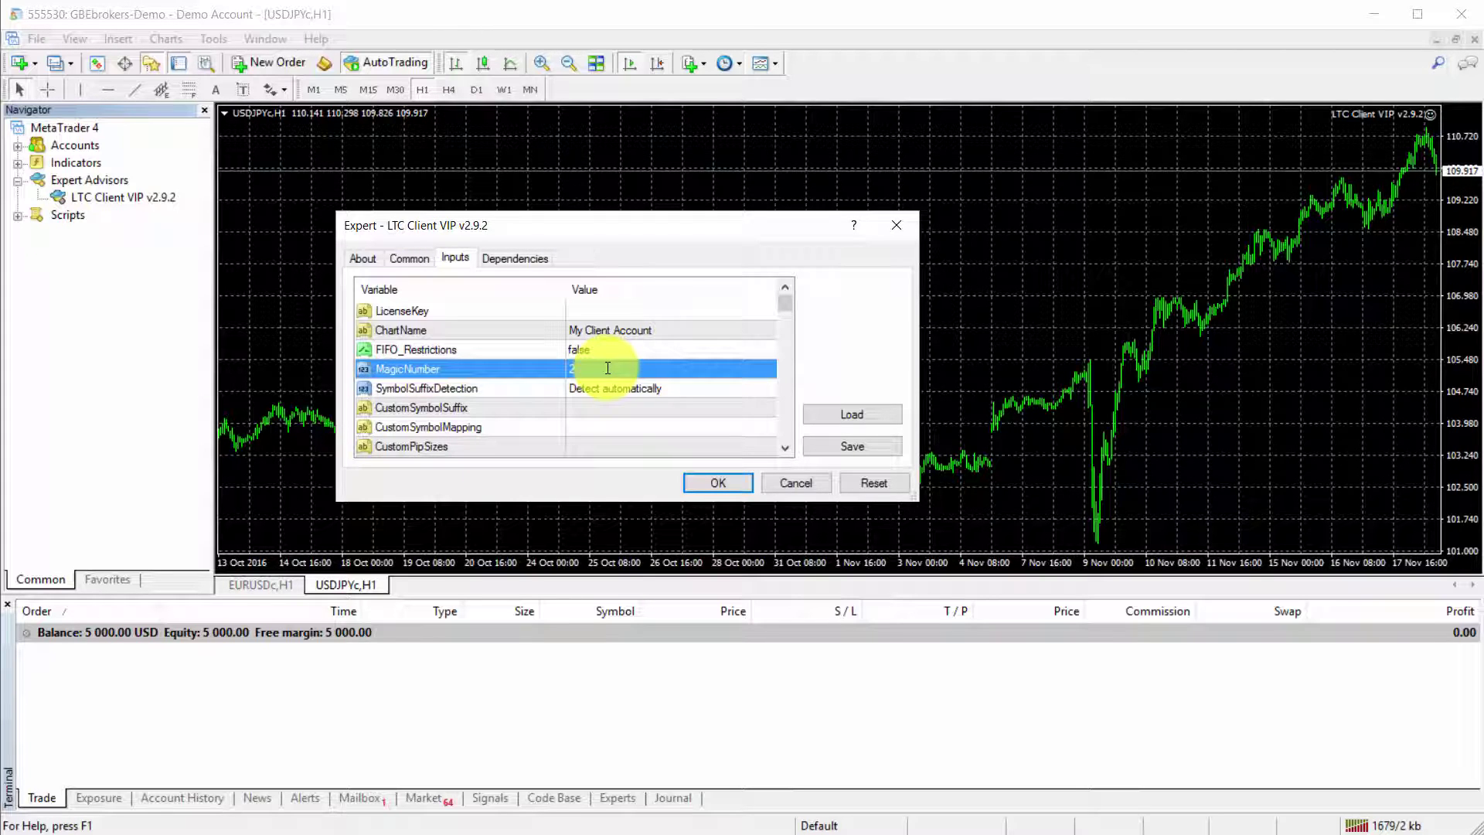
scroll(613, 374, down, 12)
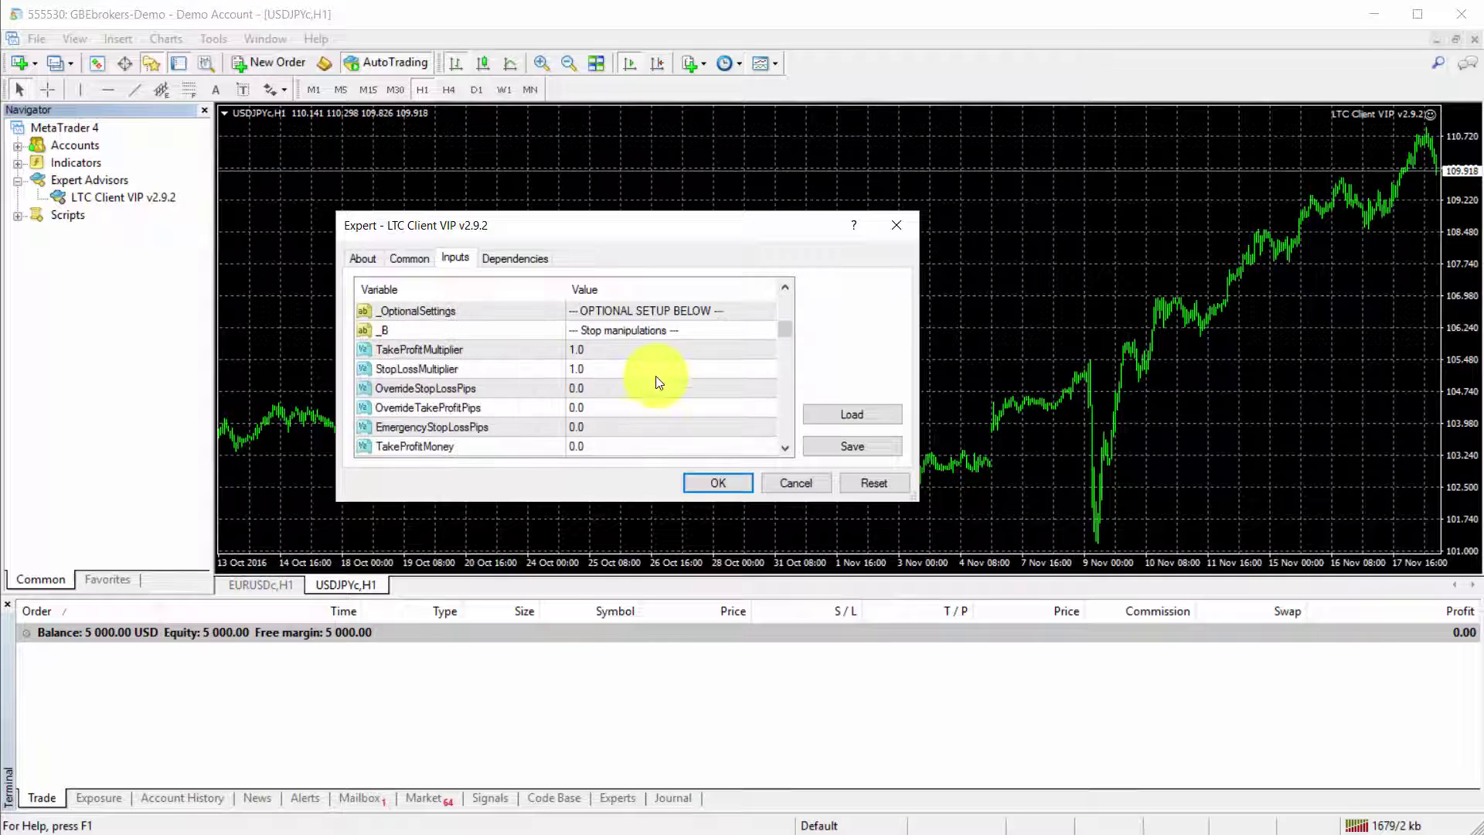
scroll(630, 370, down, 6)
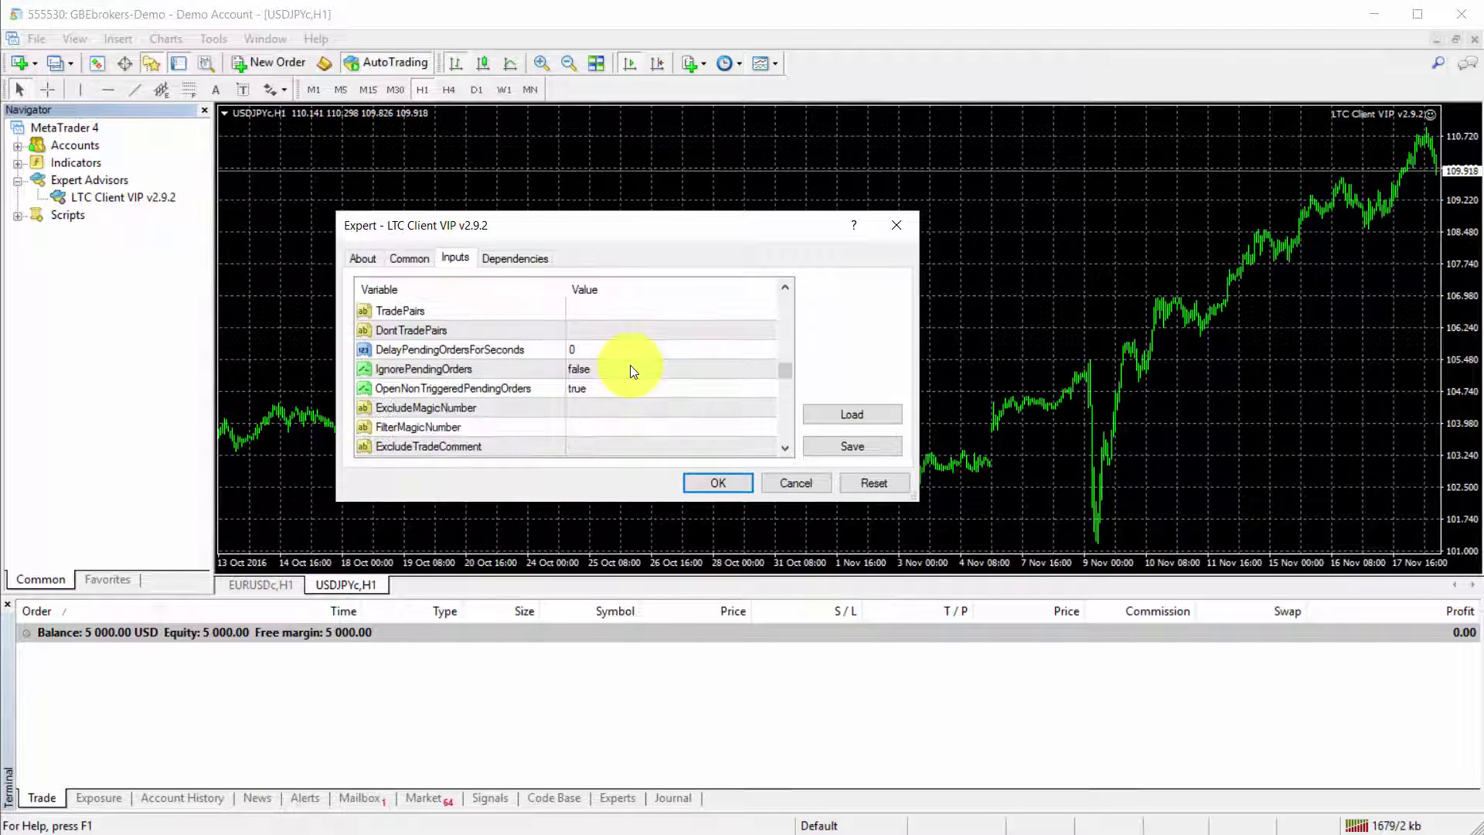
scroll(630, 370, up, 4)
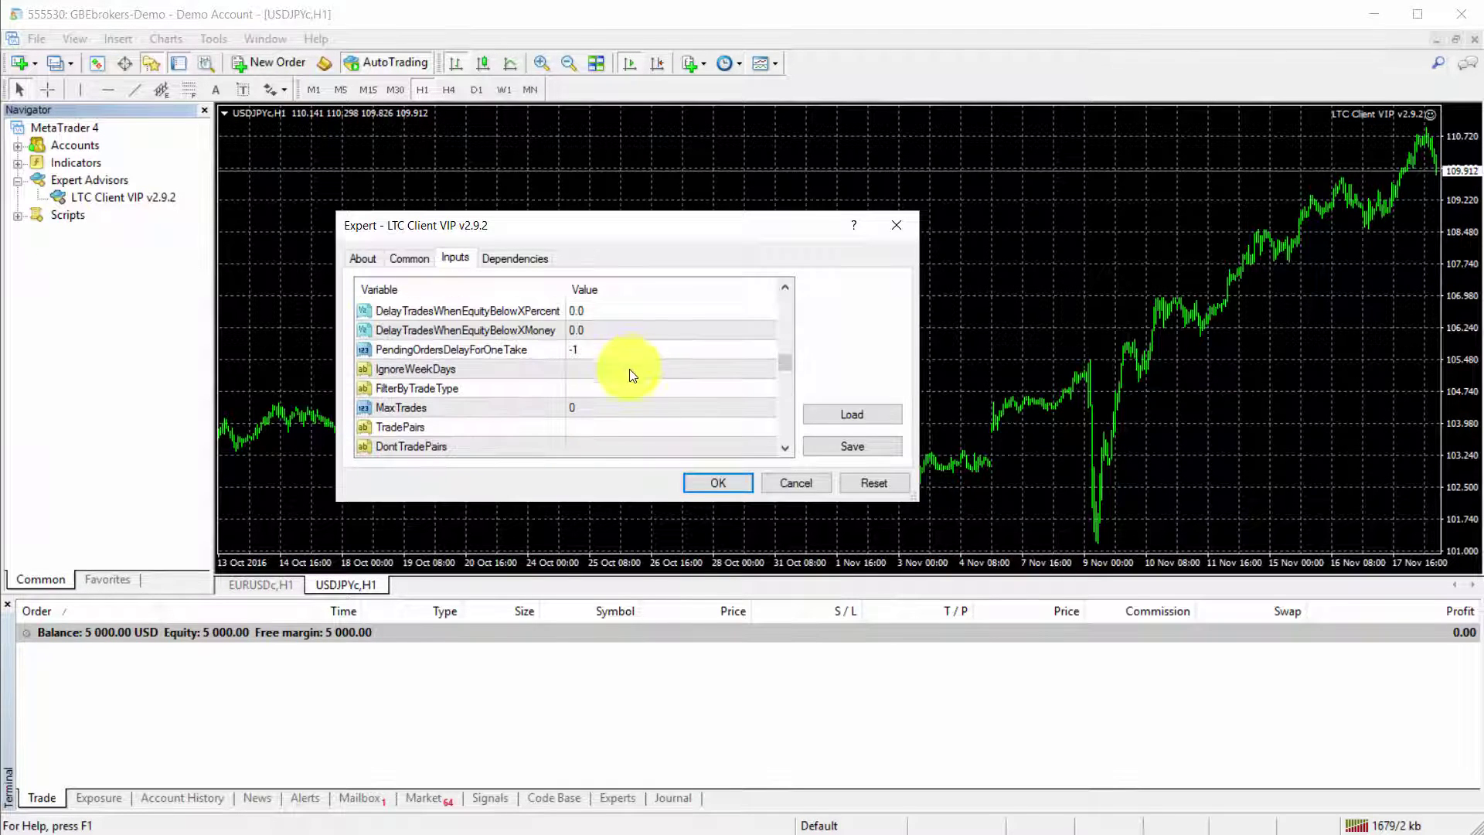
double_click(602, 427)
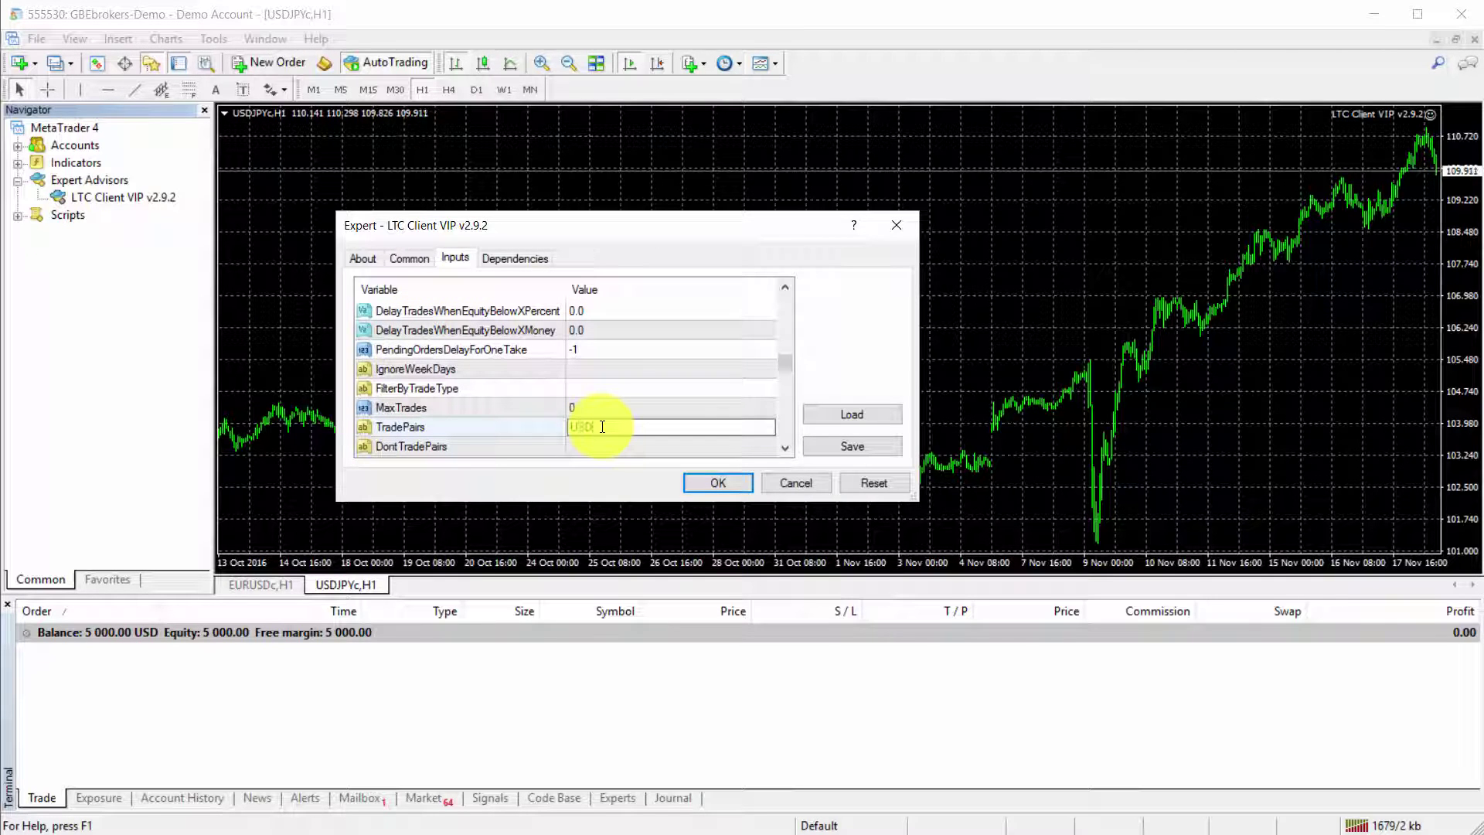
key(Return)
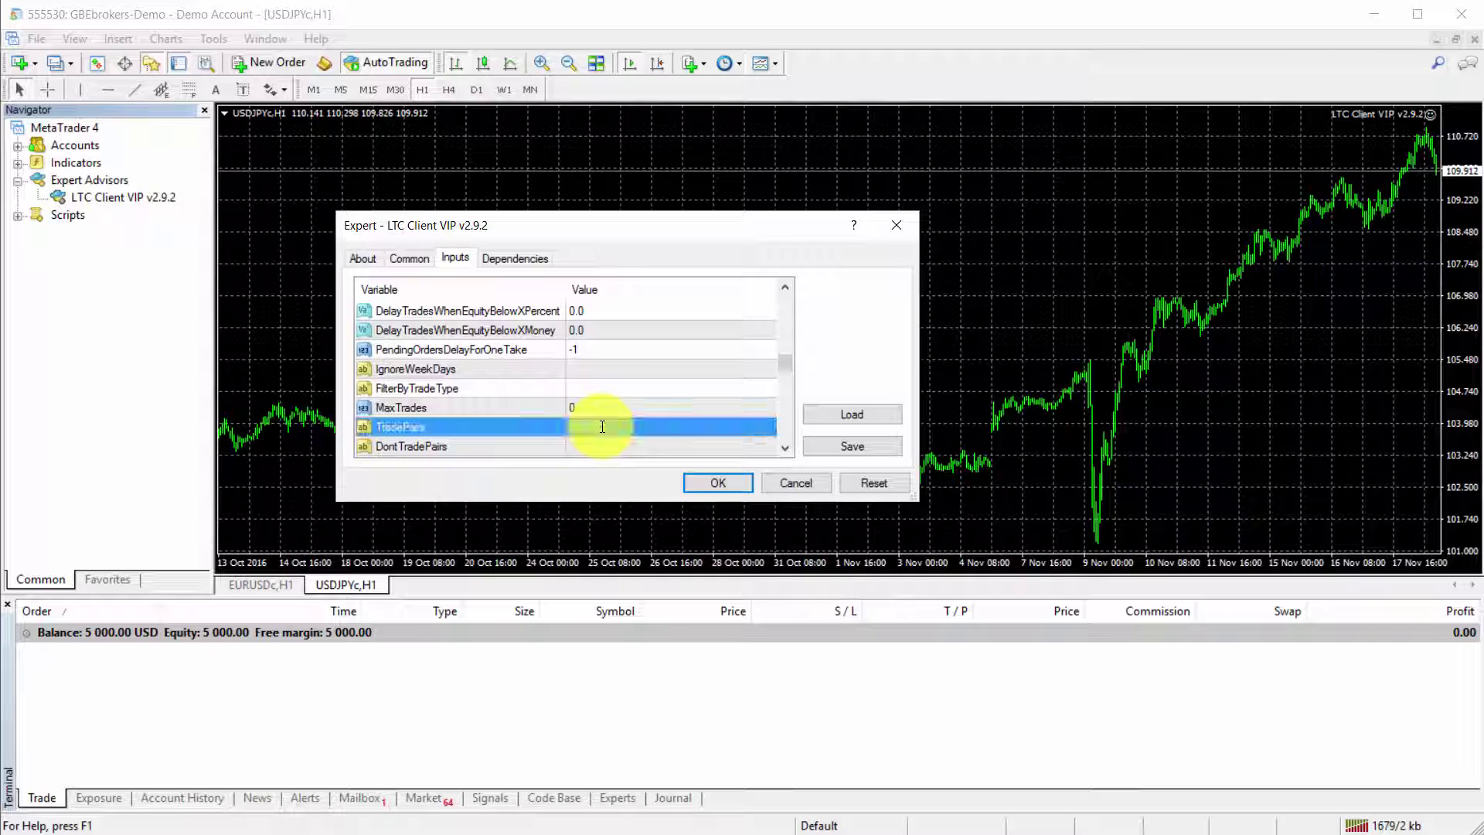
Set RiskRatioServer to 0.0 and FixedLotSize to 0.13.
scroll(664, 419, up, 5)
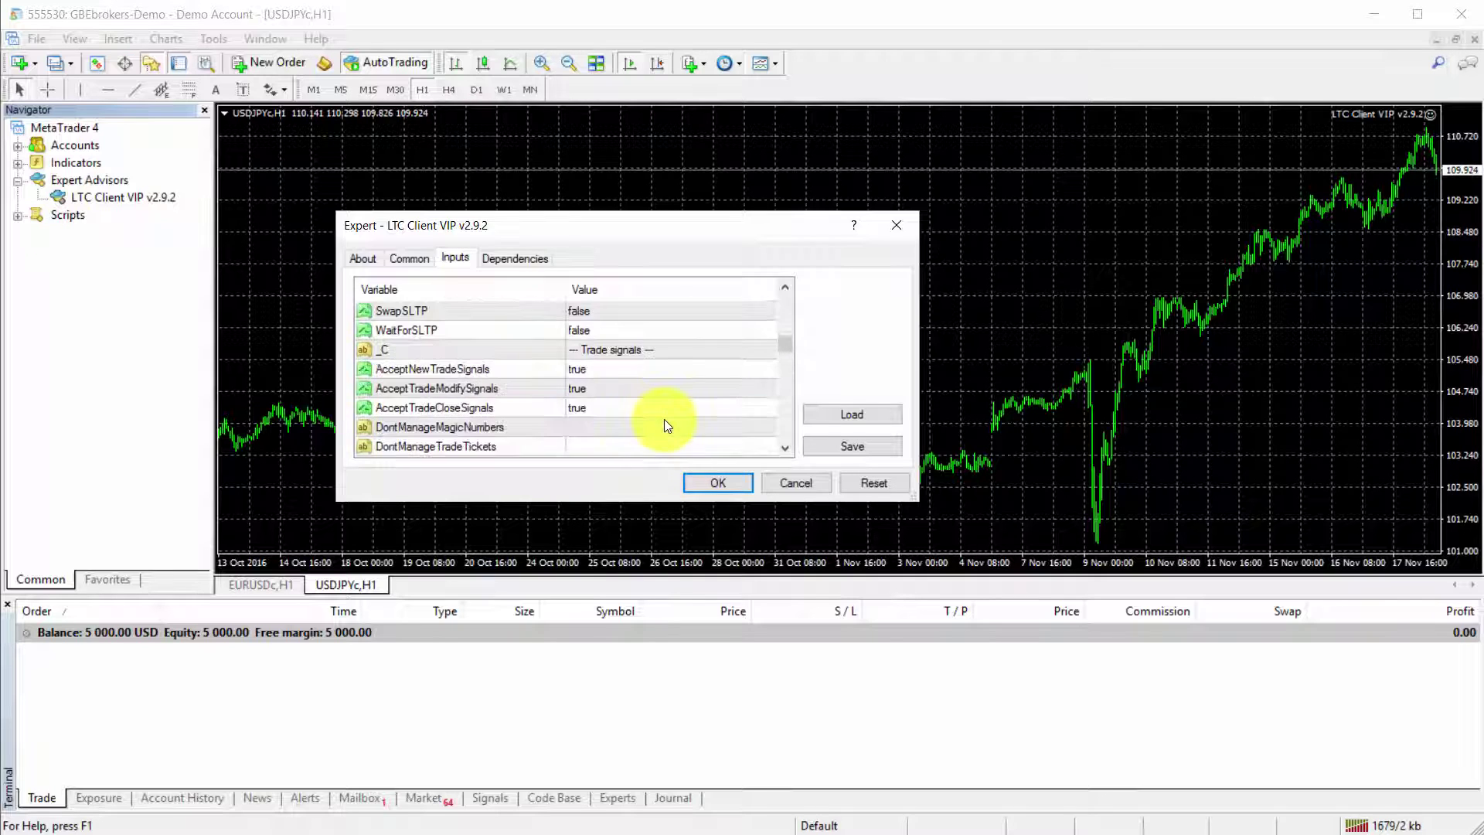
scroll(664, 422, up, 5)
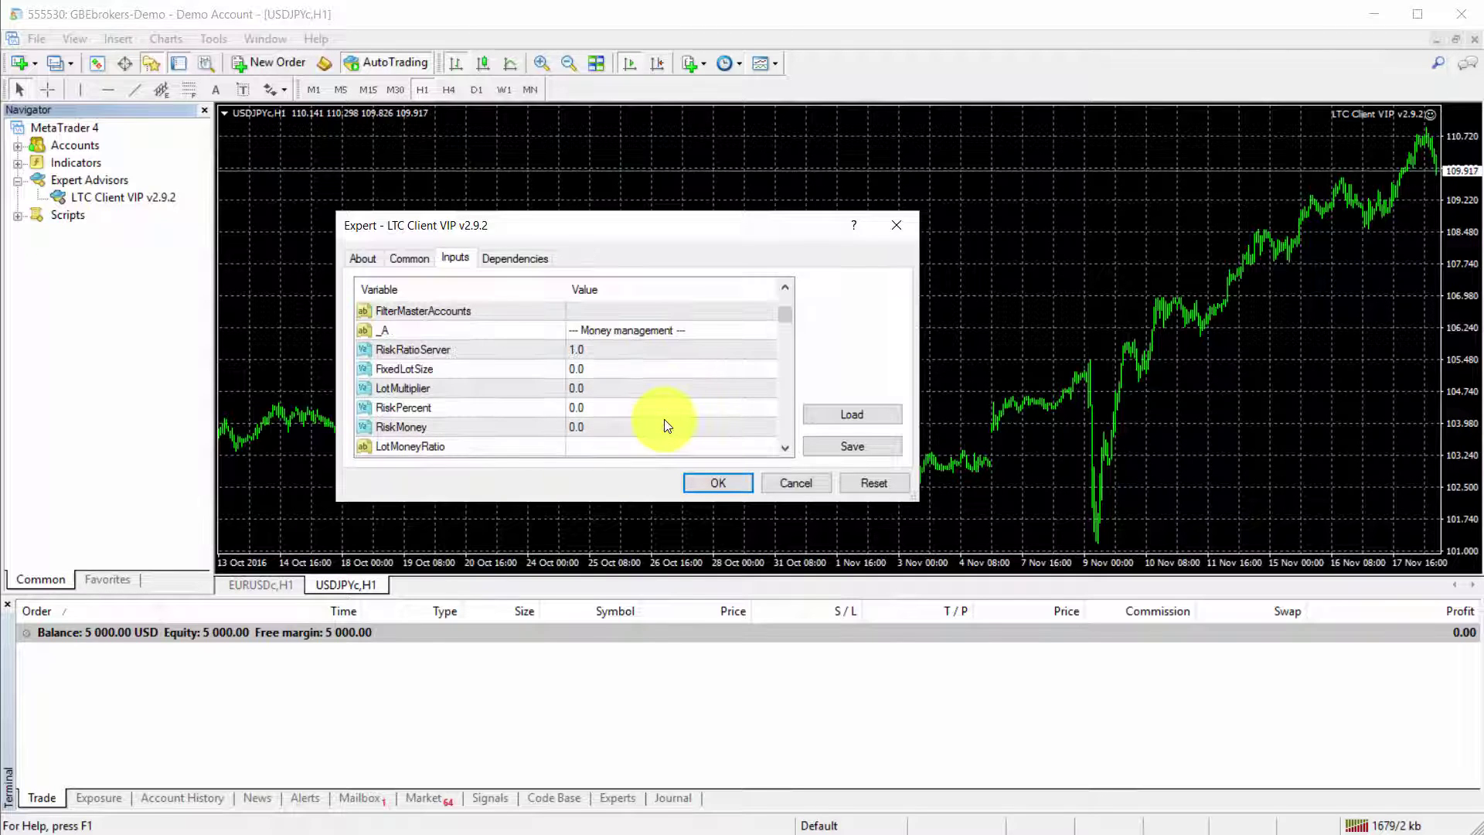
double_click(597, 351)
key(Return)
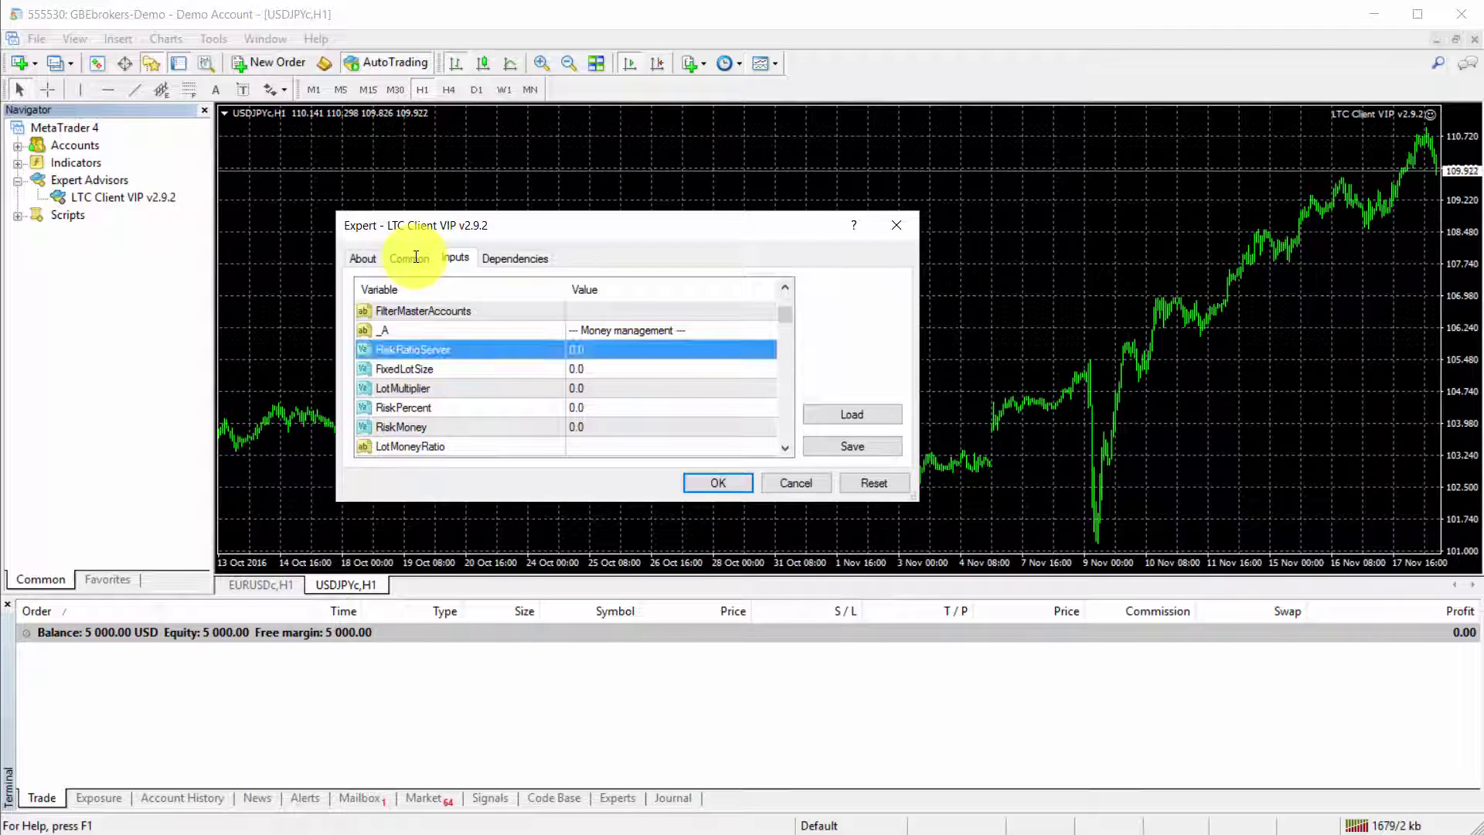
double_click(600, 368)
text(0.)
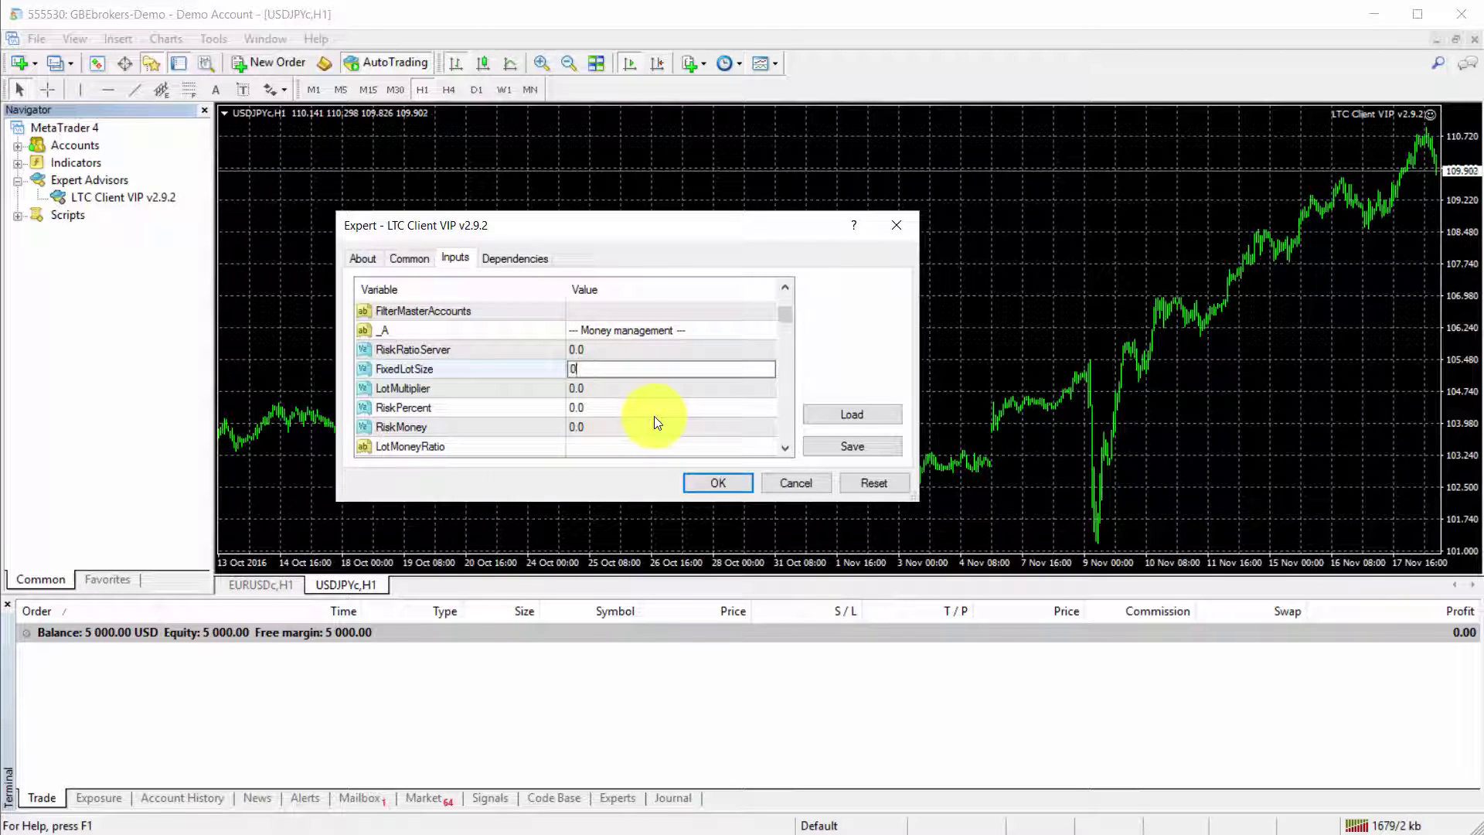
text(13)
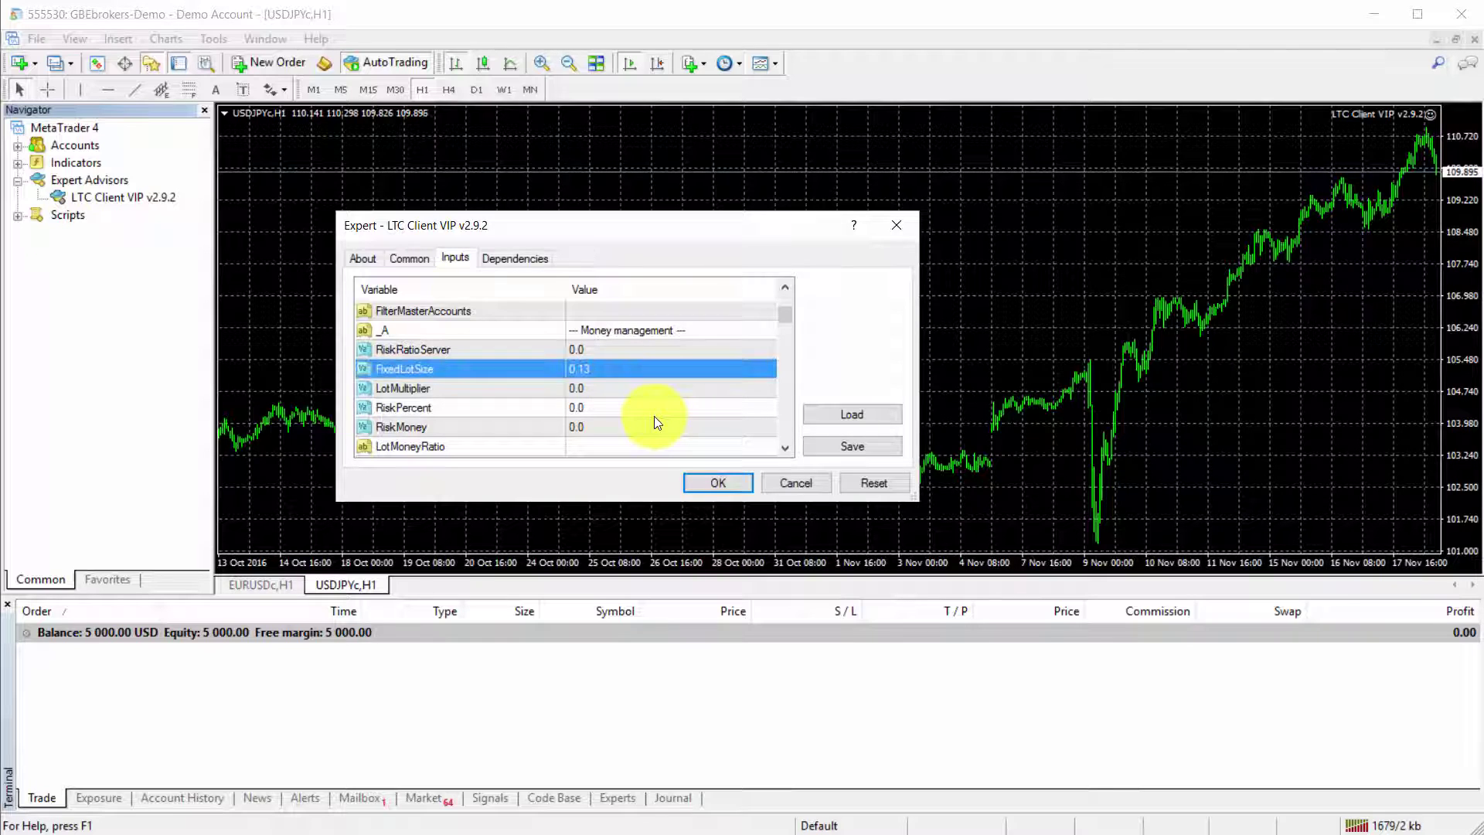
key(Return)
double_click(600, 368)
Start the client EA on USDJPYc, open a GBPUSDc H1 chart and drop LTC Client VIP onto it.
click(713, 480)
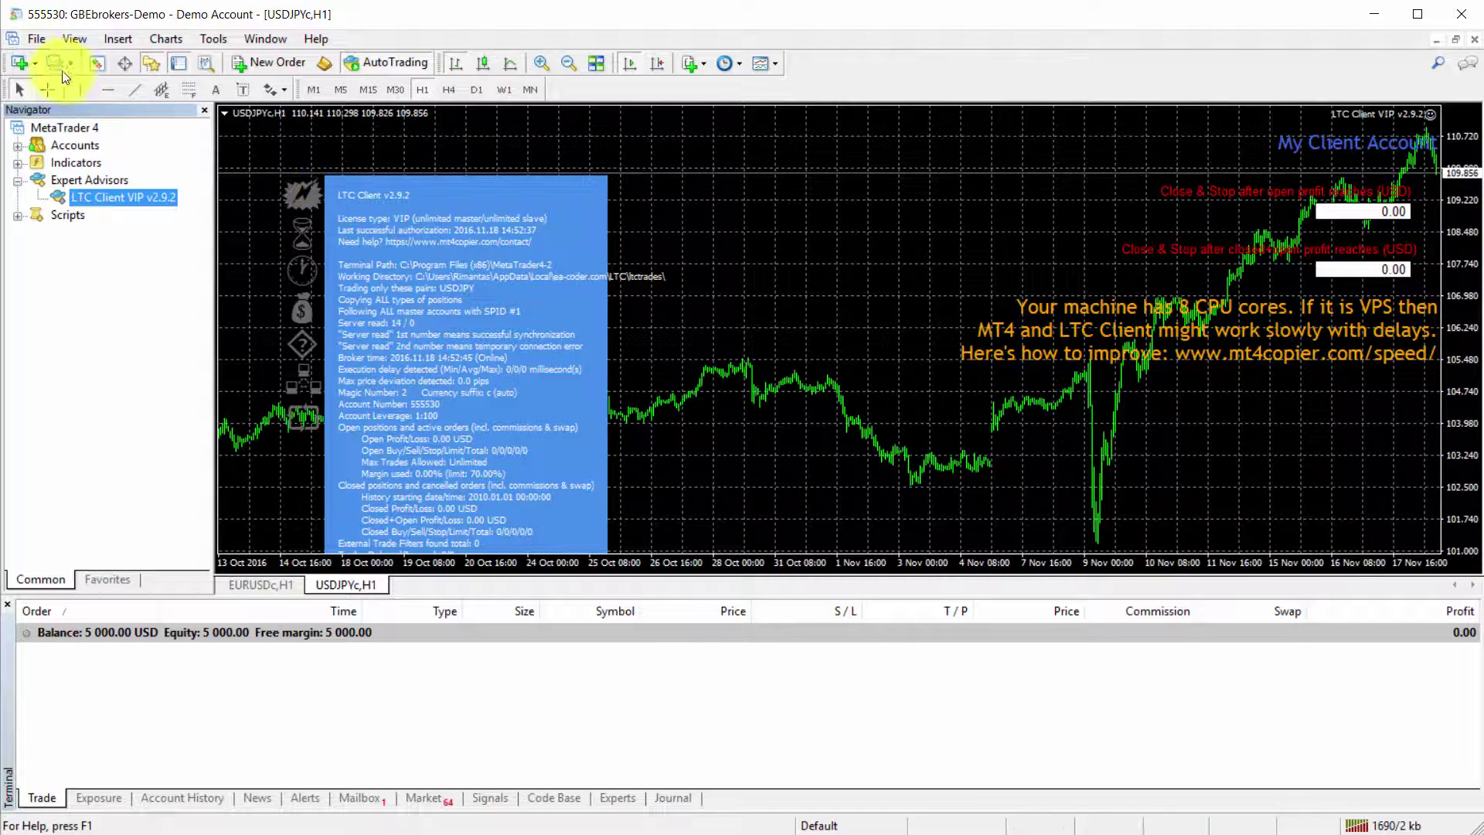
click(27, 68)
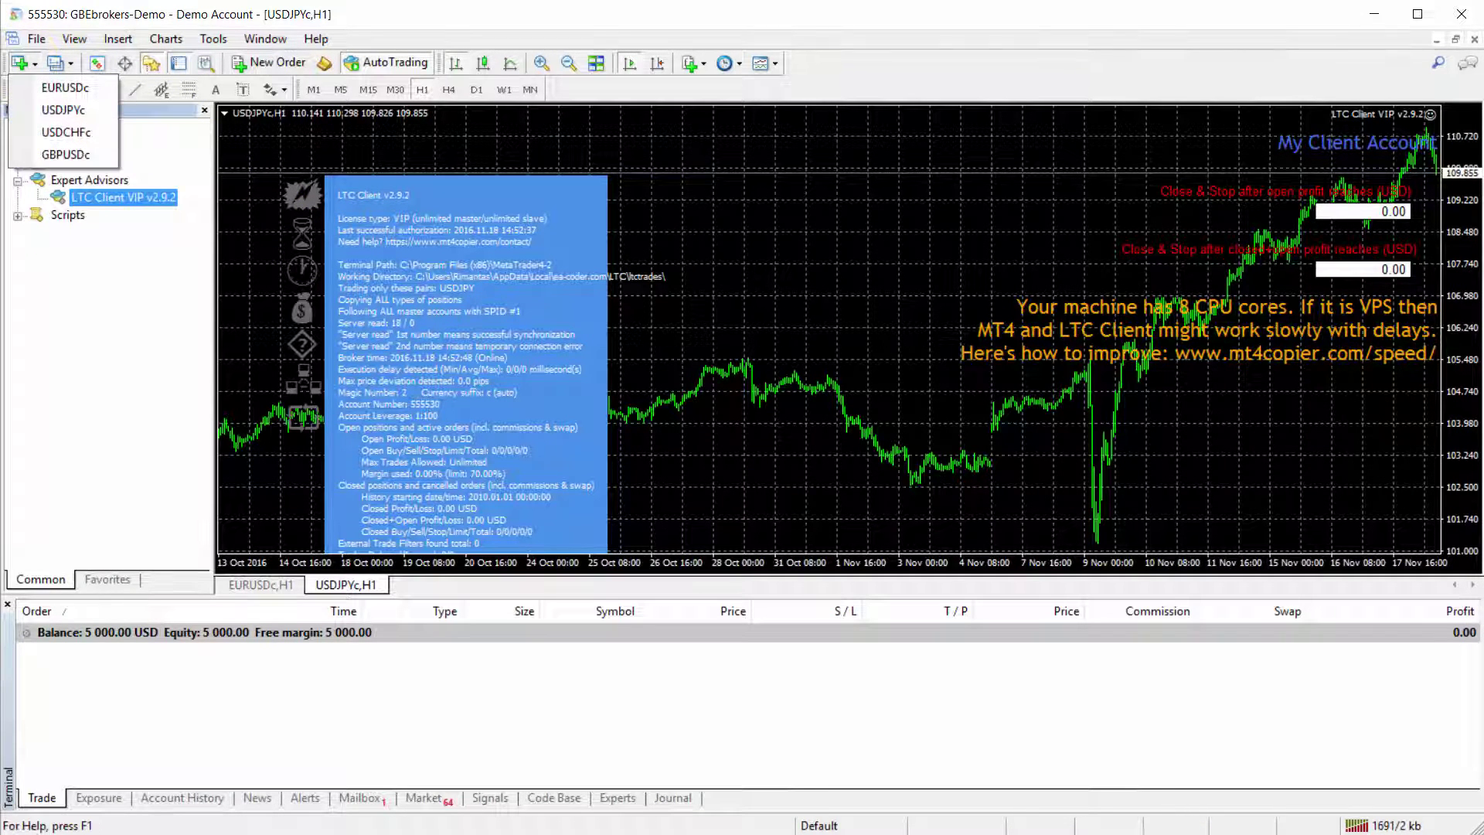
click(83, 156)
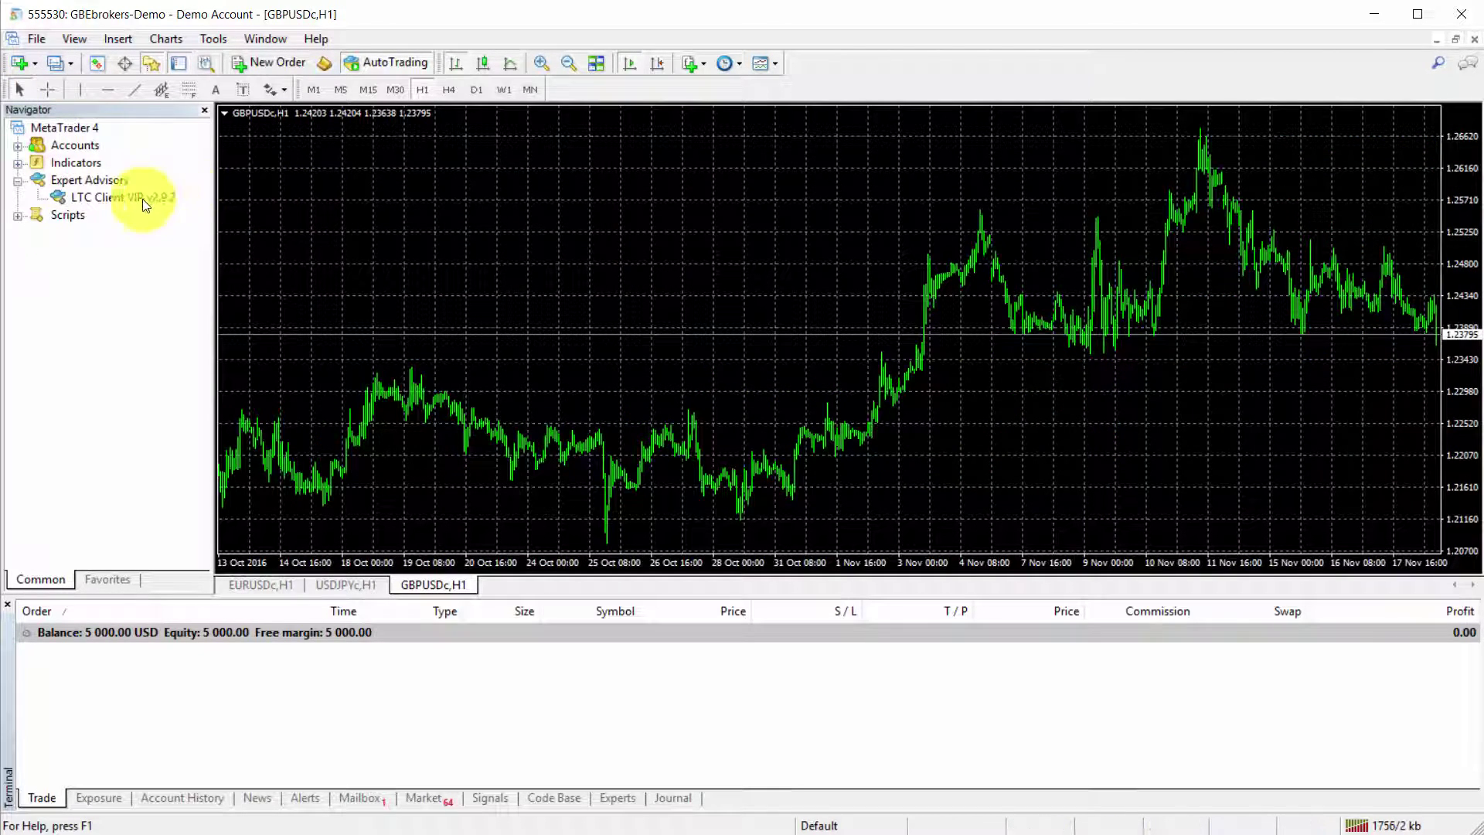
drag(142, 198, 400, 271)
Set MagicNumber to 3 and TradePairs to GBPUSD for the GBPUSDc client EA.
double_click(594, 374)
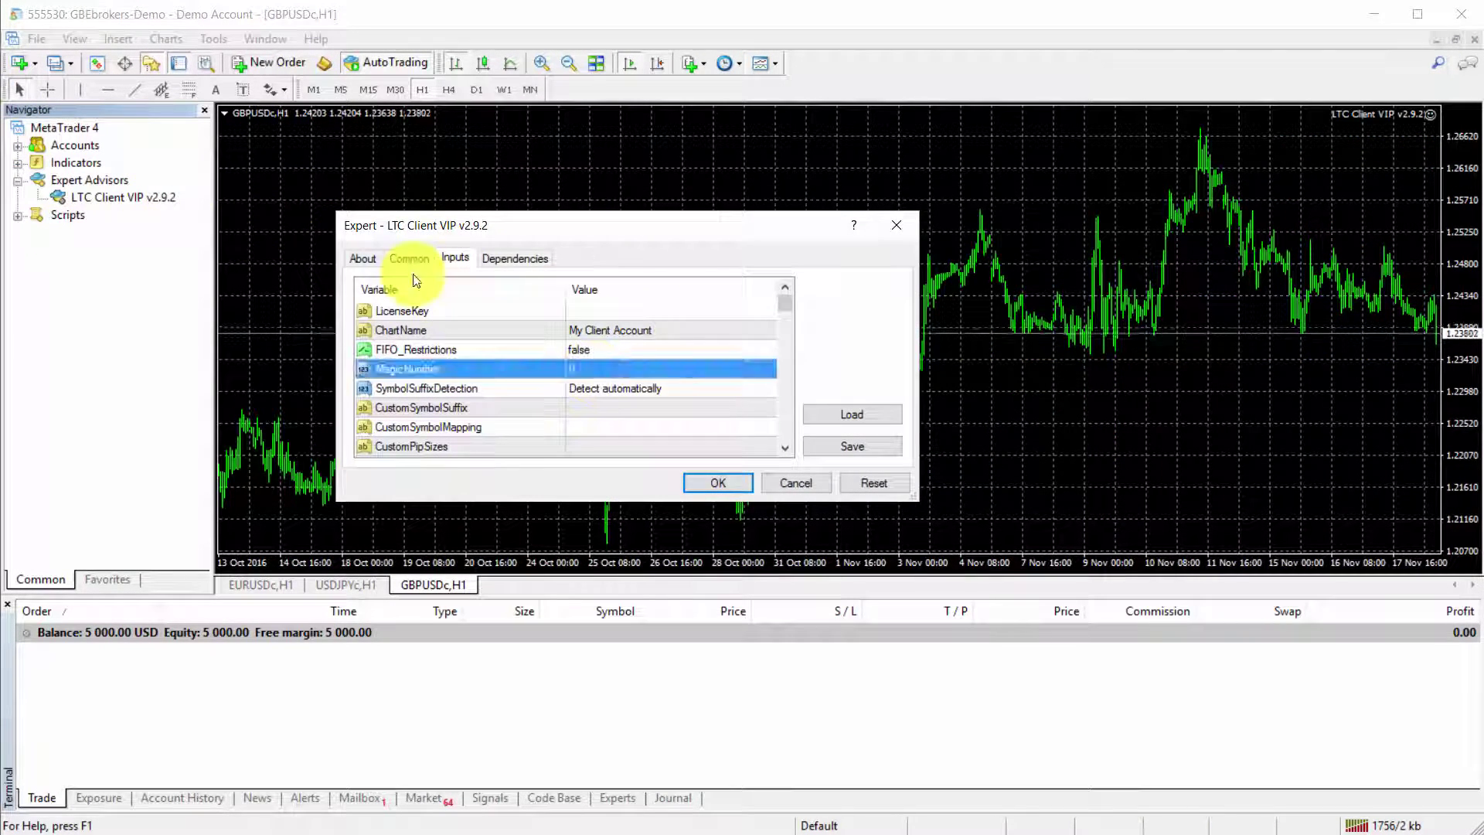
text(3)
key(Return)
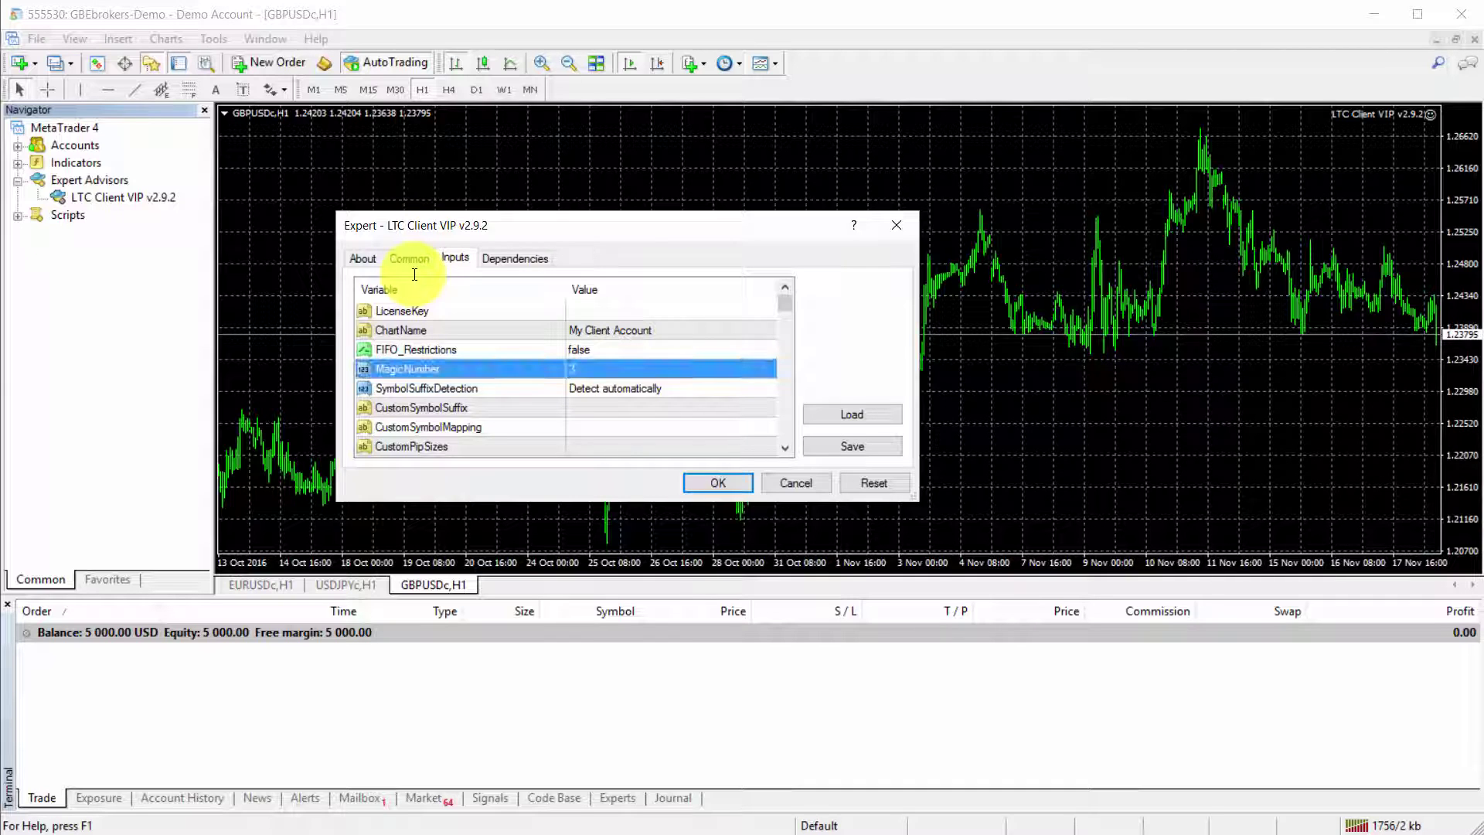
scroll(638, 368, down, 6)
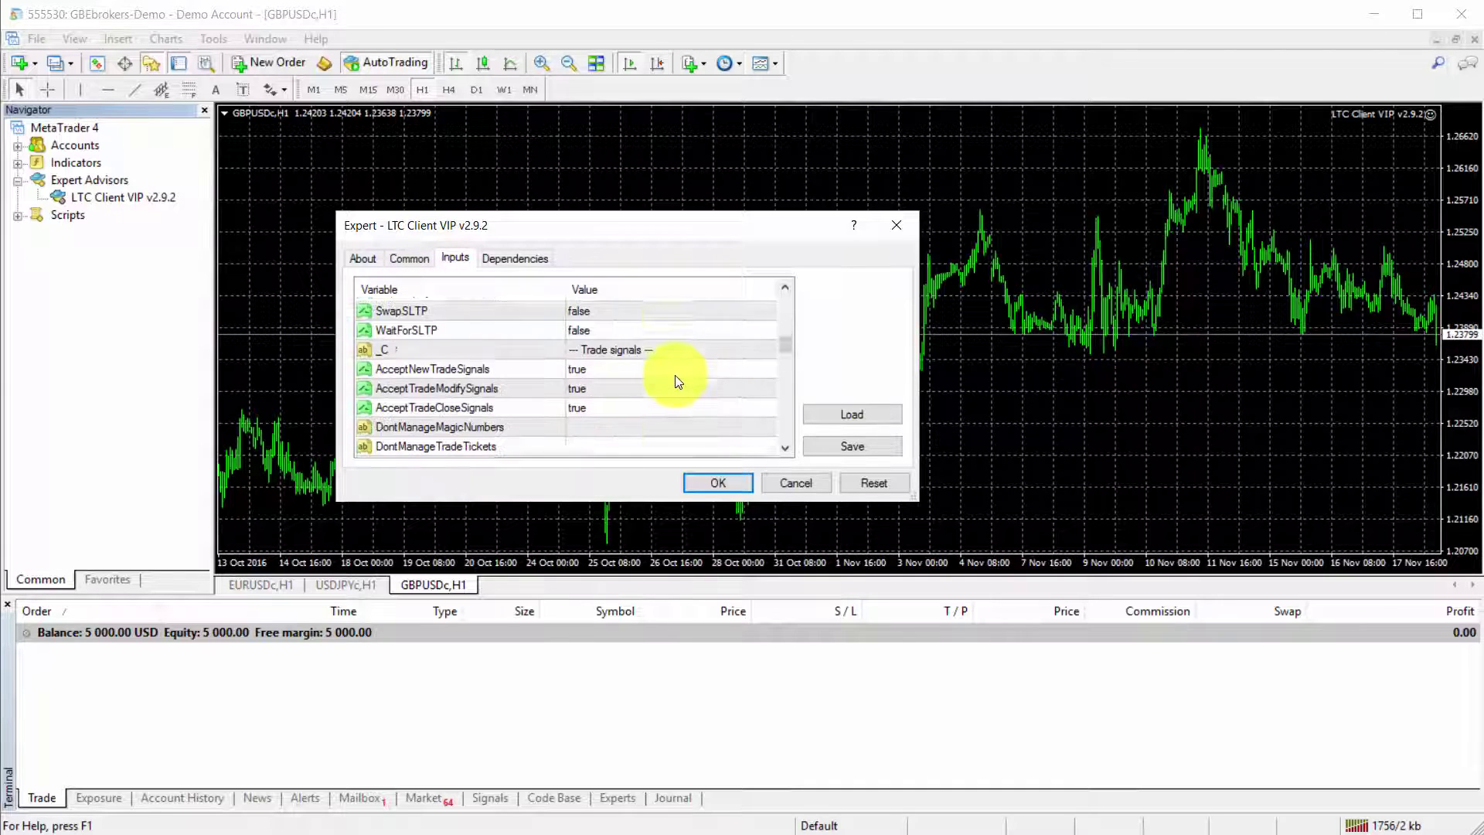
scroll(675, 374, down, 8)
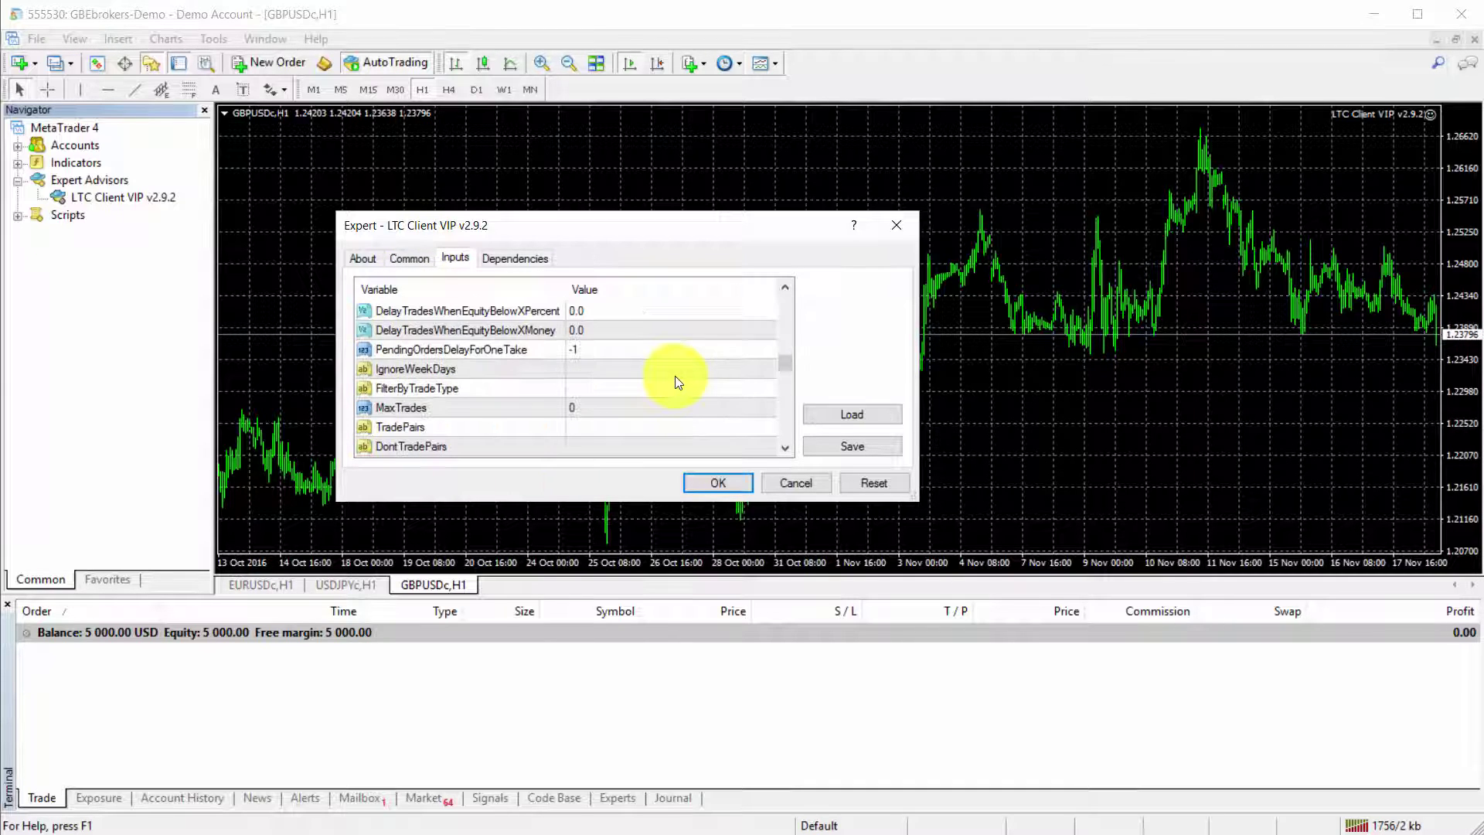
double_click(650, 427)
text(G)
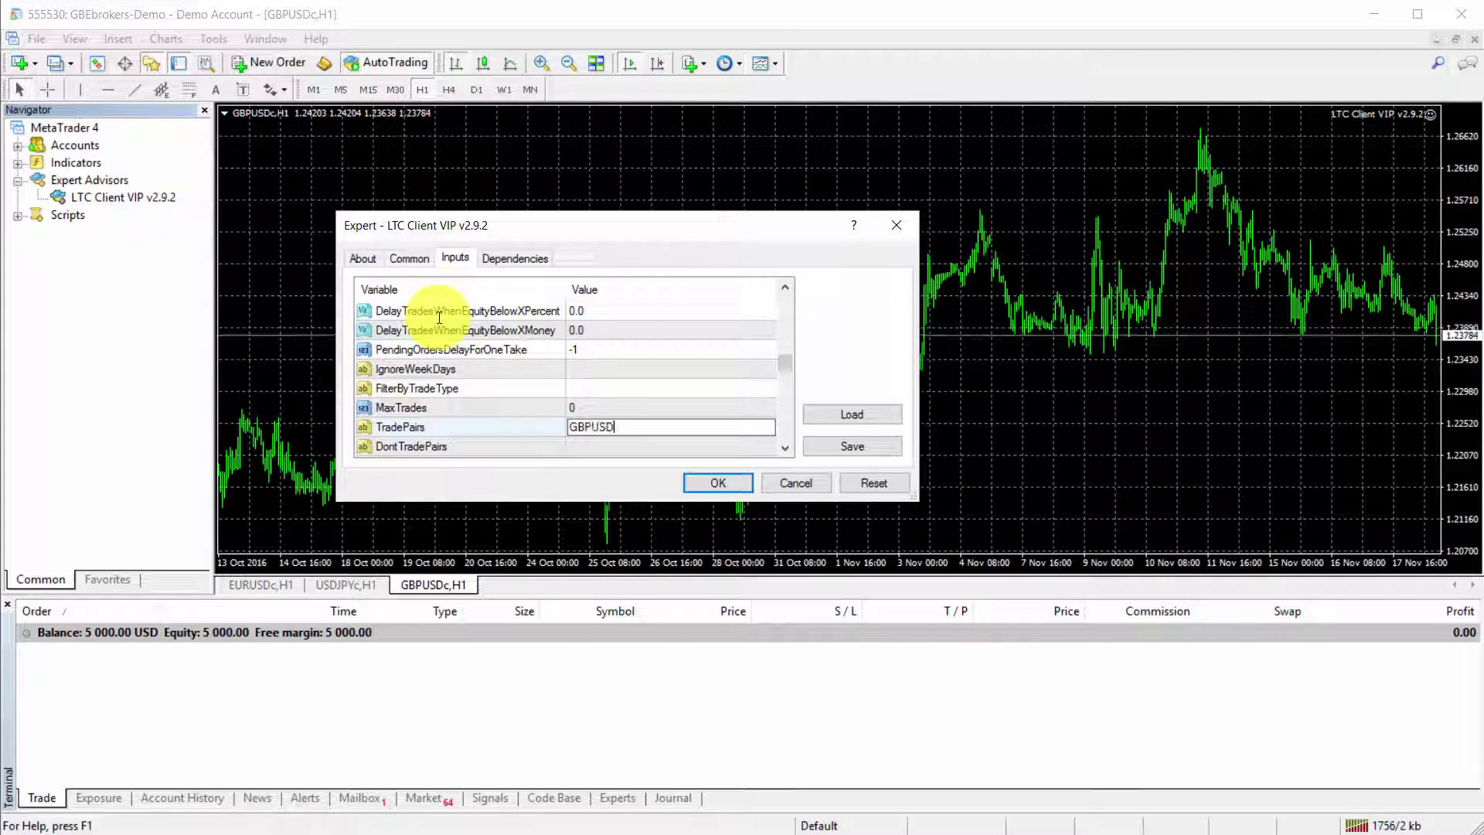
text(BPUSD)
key(Return)
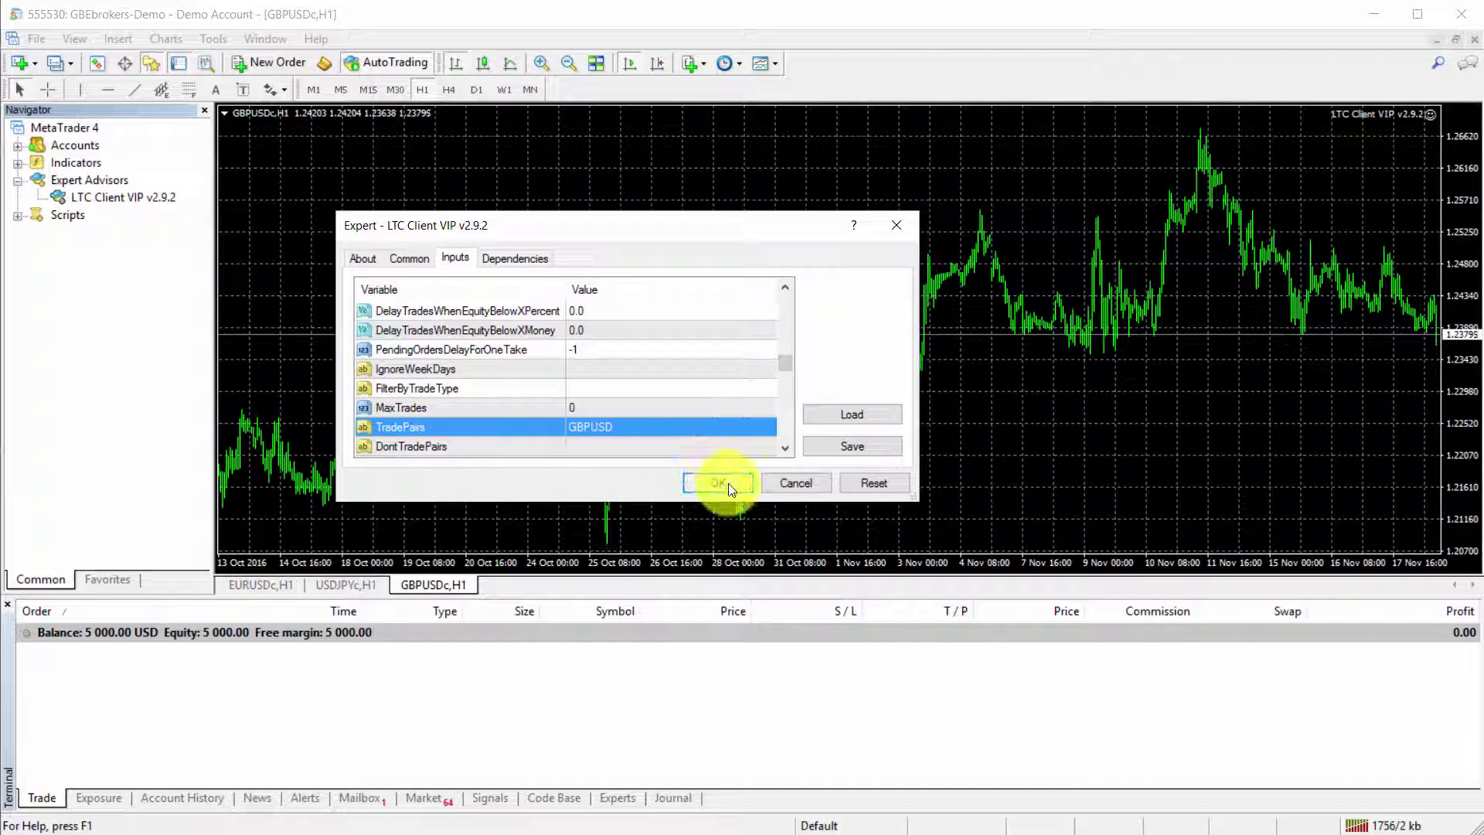
Set RiskRatioServer to 0.0 and FixedLotSize to 0.2.
scroll(683, 410, up, 10)
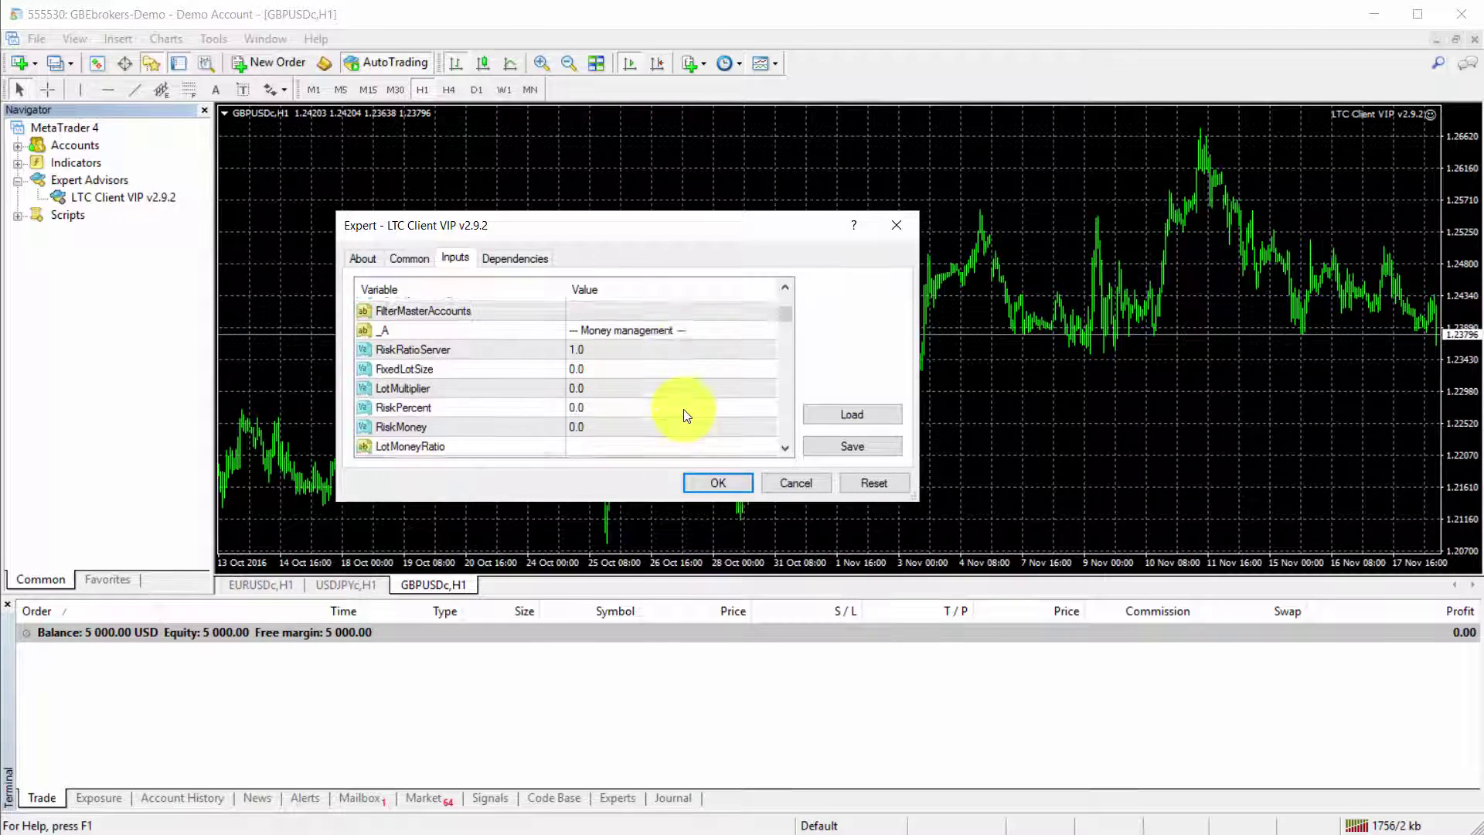
scroll(683, 413, up, 1)
scroll(683, 413, down, 1)
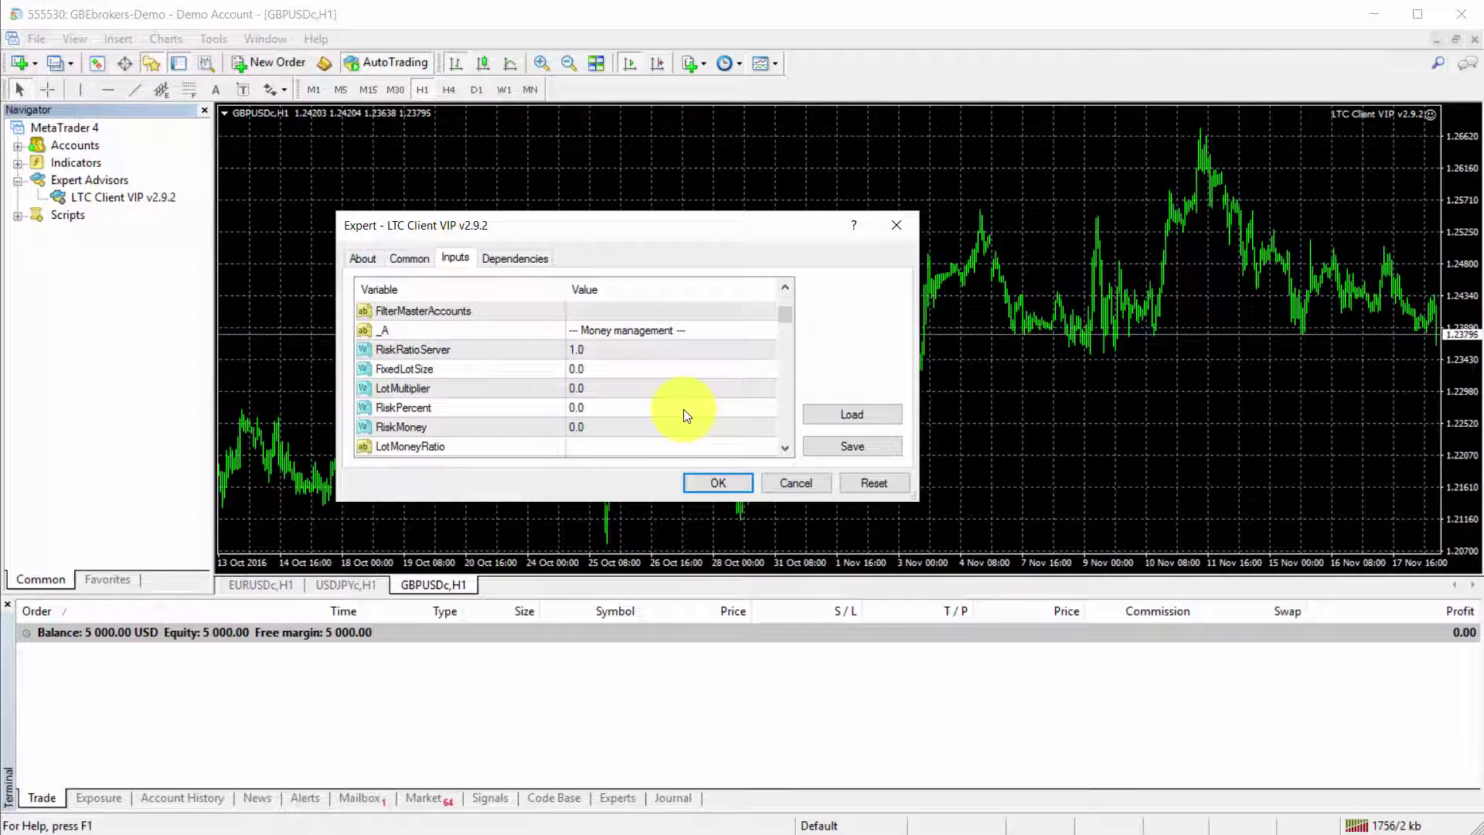
double_click(595, 349)
text(0)
key(Down)
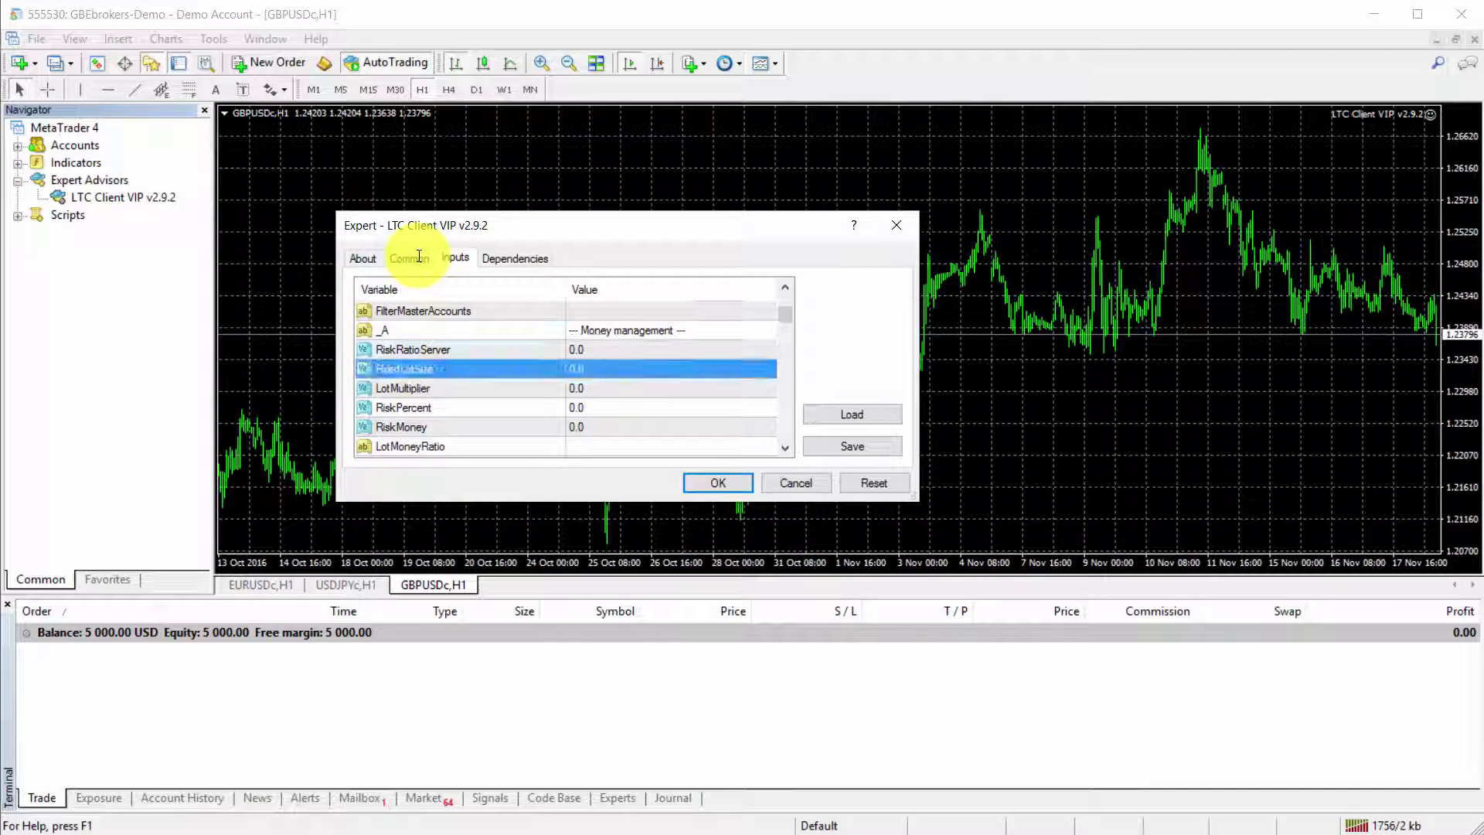
key(Return)
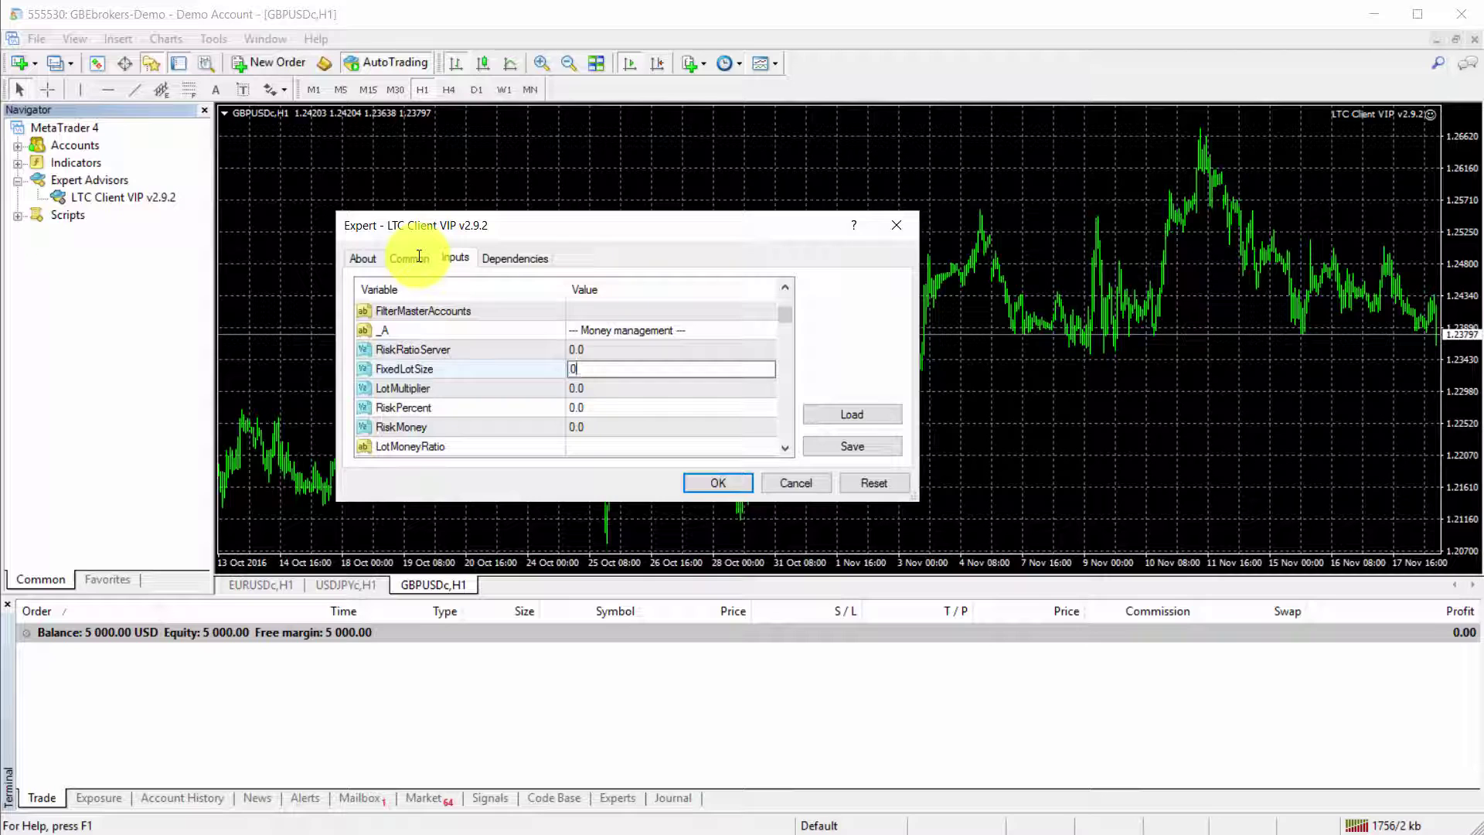
text(0.26)
key(Return)
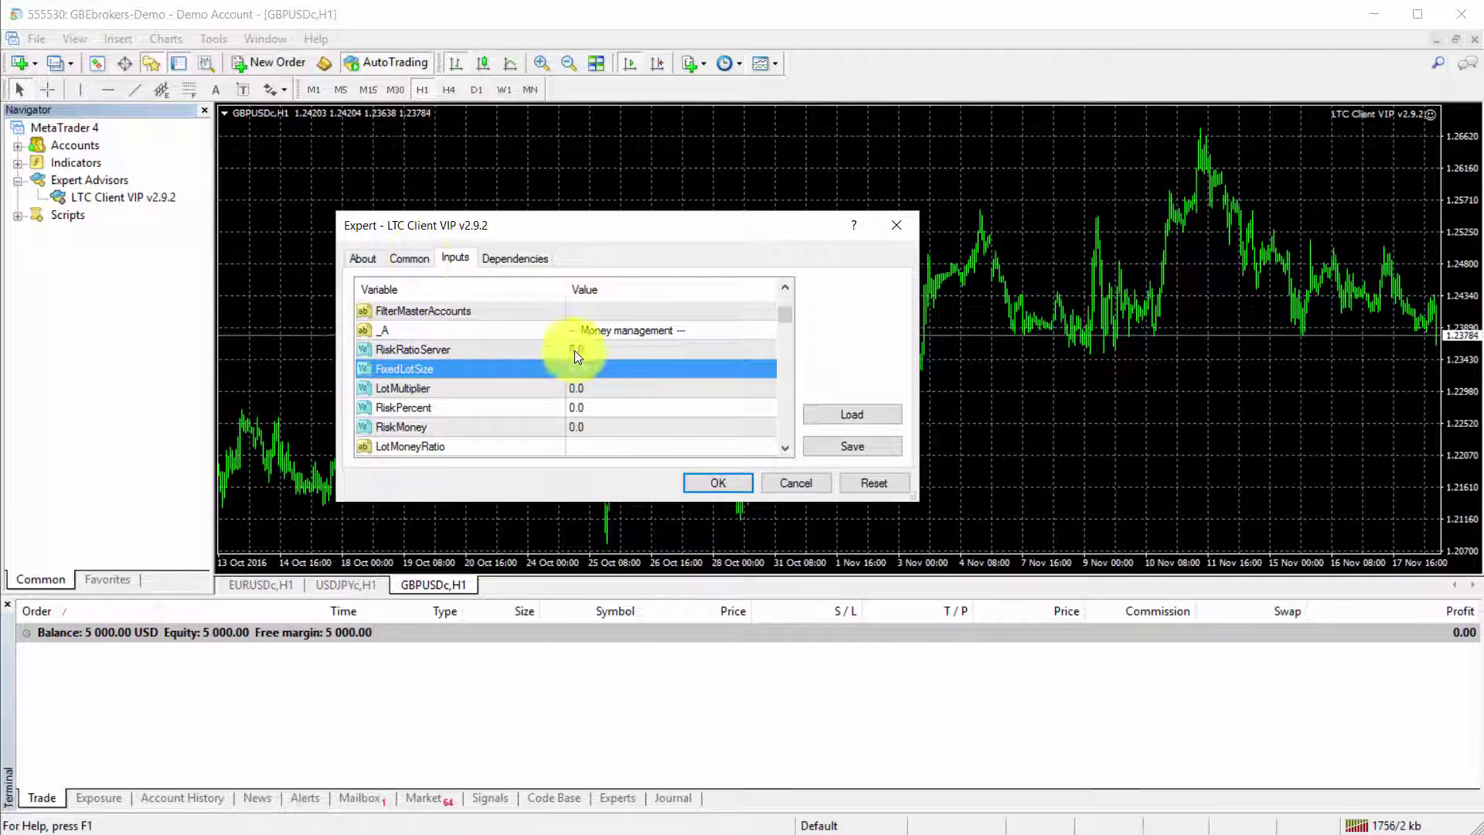
scroll(671, 377, up, 1)
scroll(671, 377, up, 1)
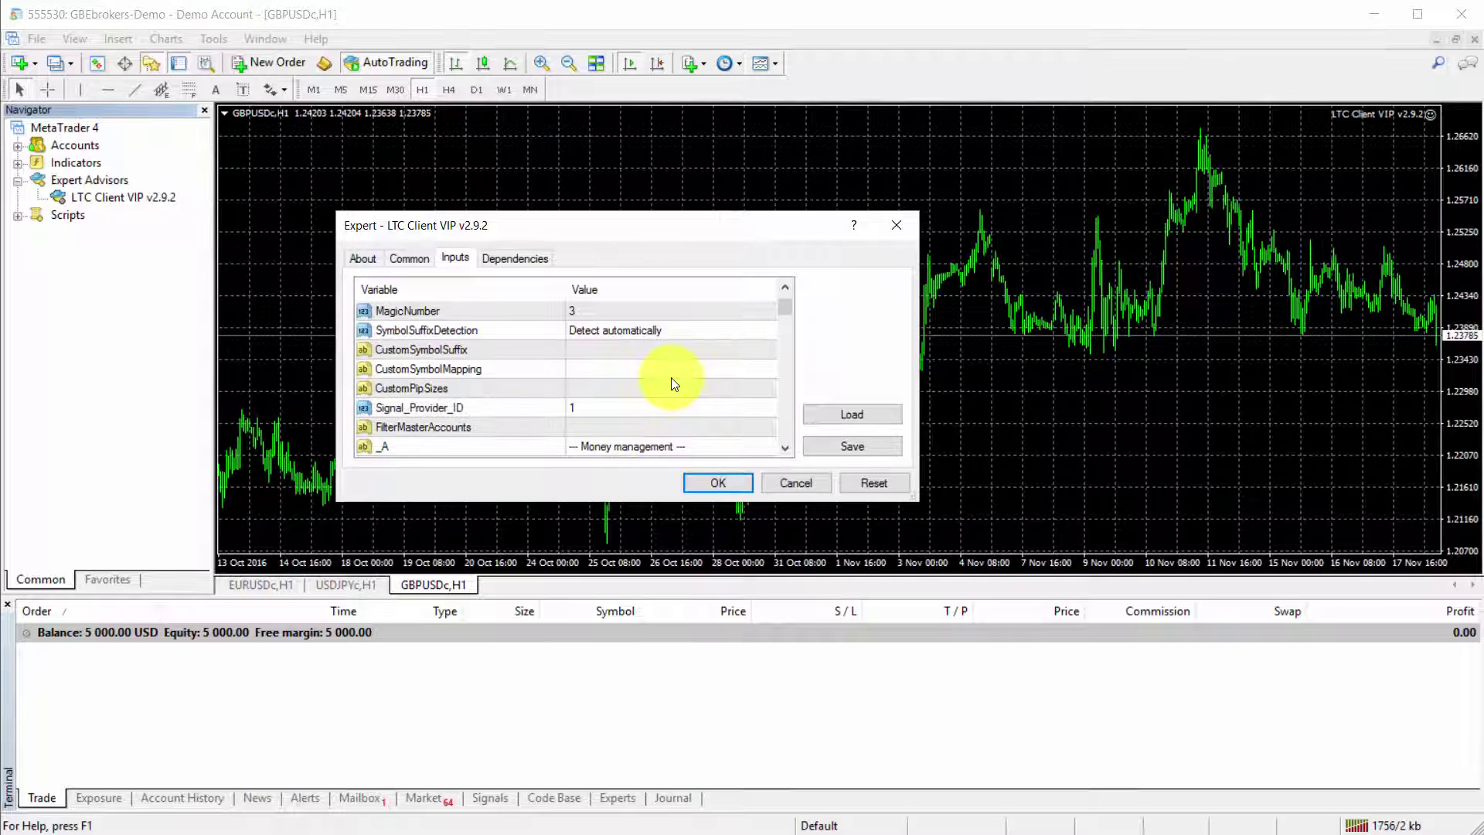
Apply the GBPUSDc client EA inputs and switch back to the FXCM master terminal.
click(715, 483)
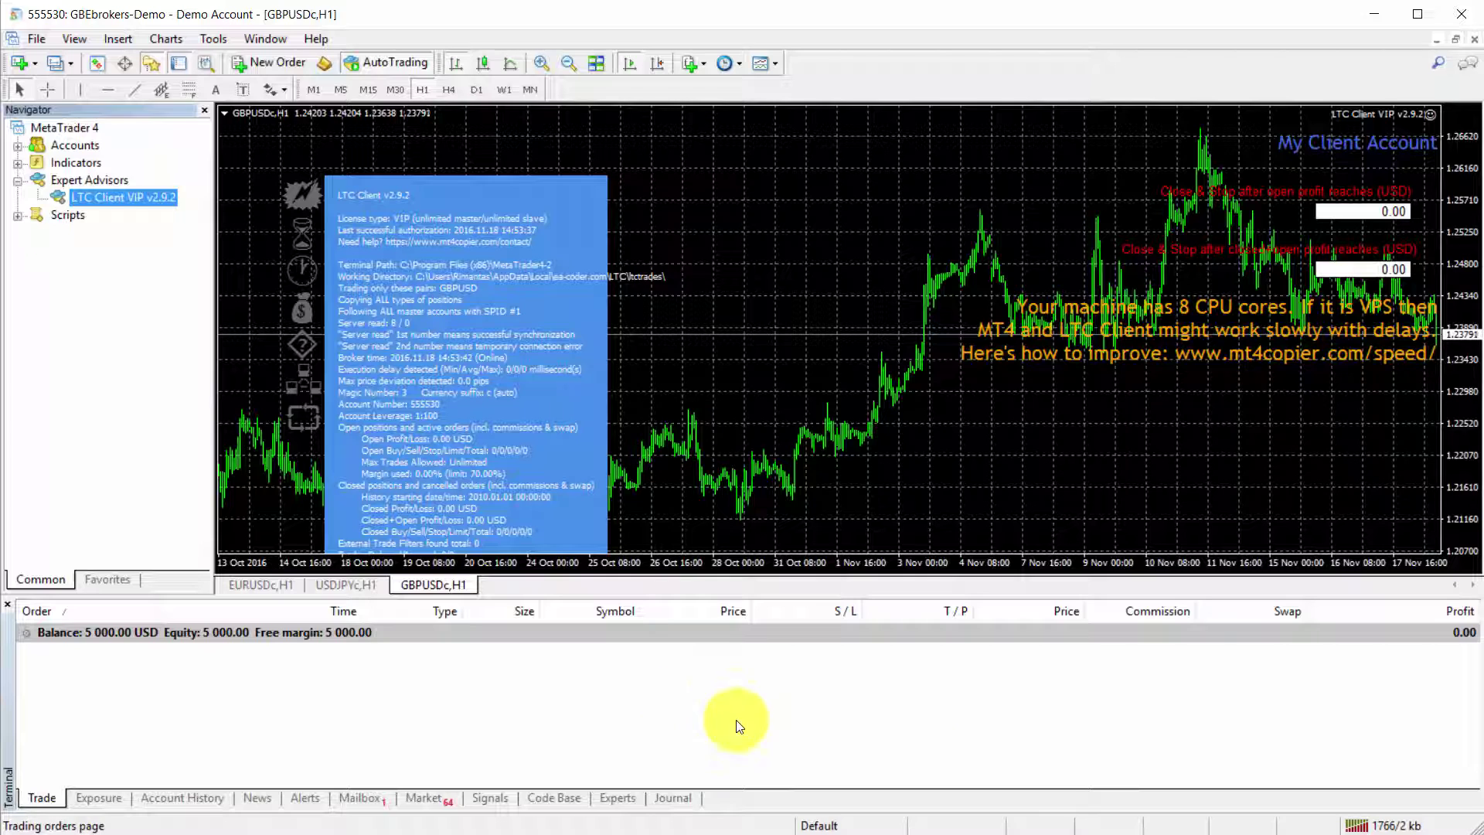
key(alt+Tab)
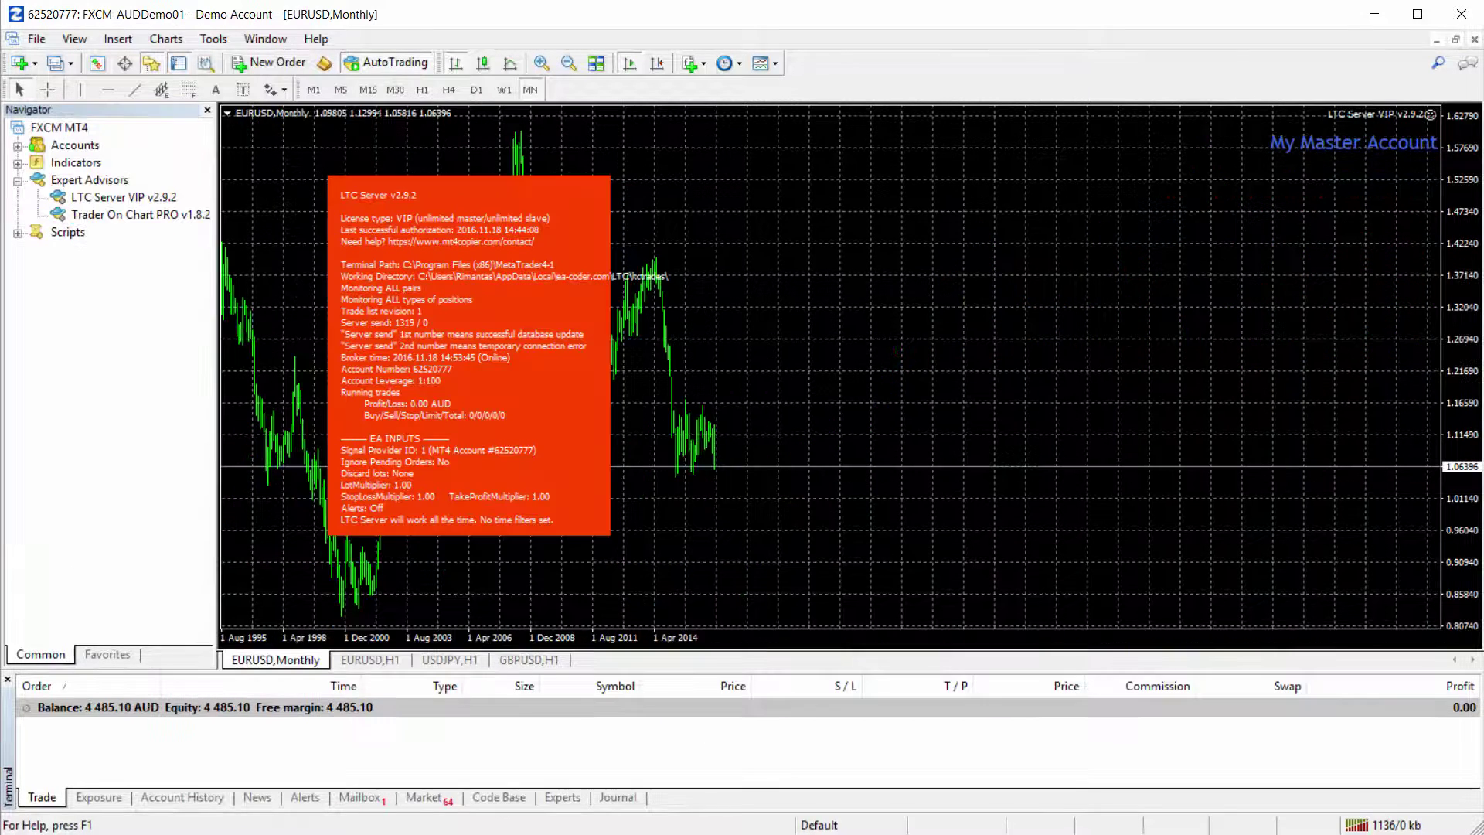
Open a 1.00-lot EURUSD buy on the master's H1 chart, then return to the client terminal.
click(391, 663)
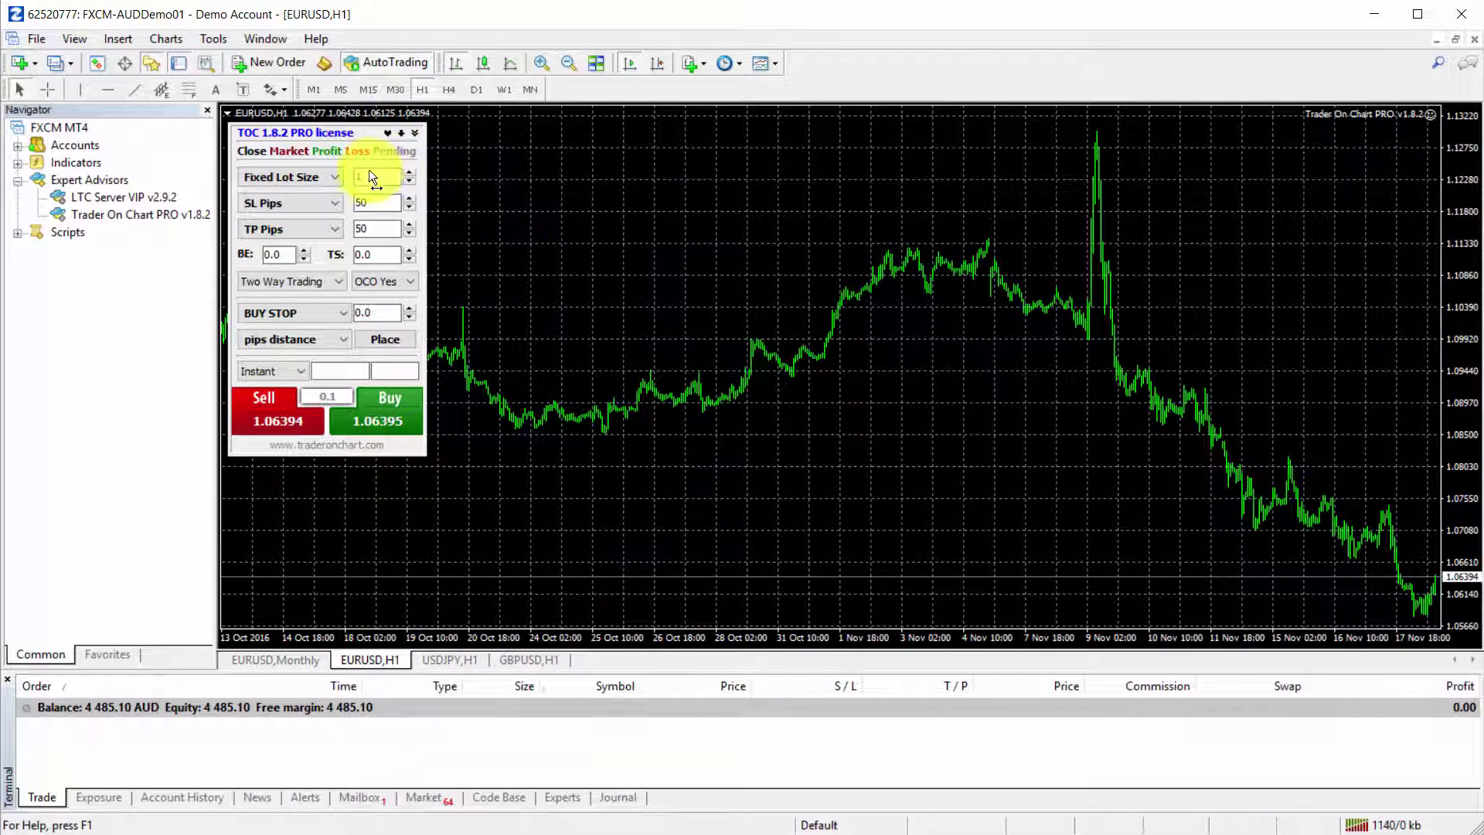
click(376, 424)
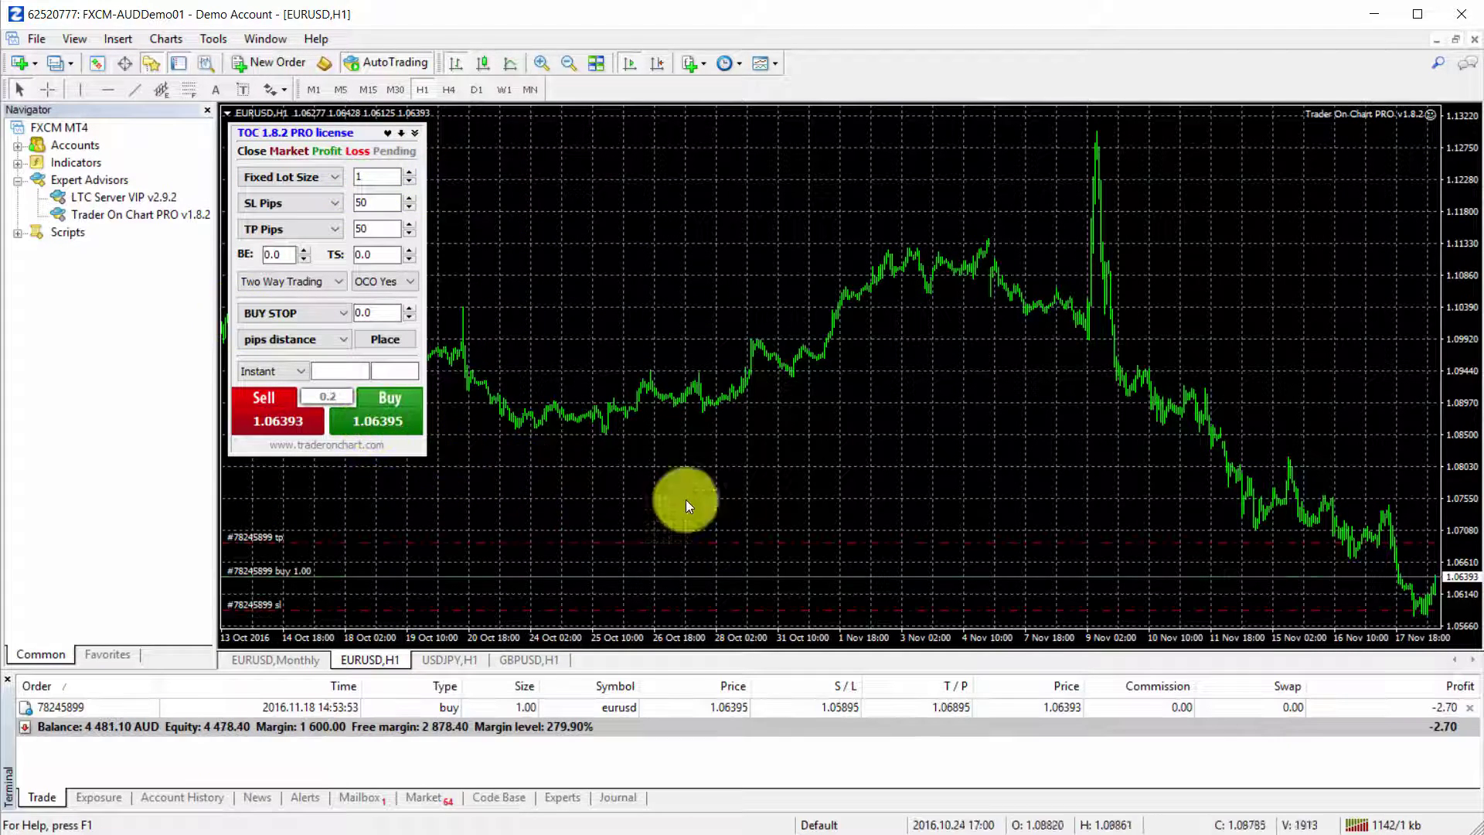
key(alt+Tab)
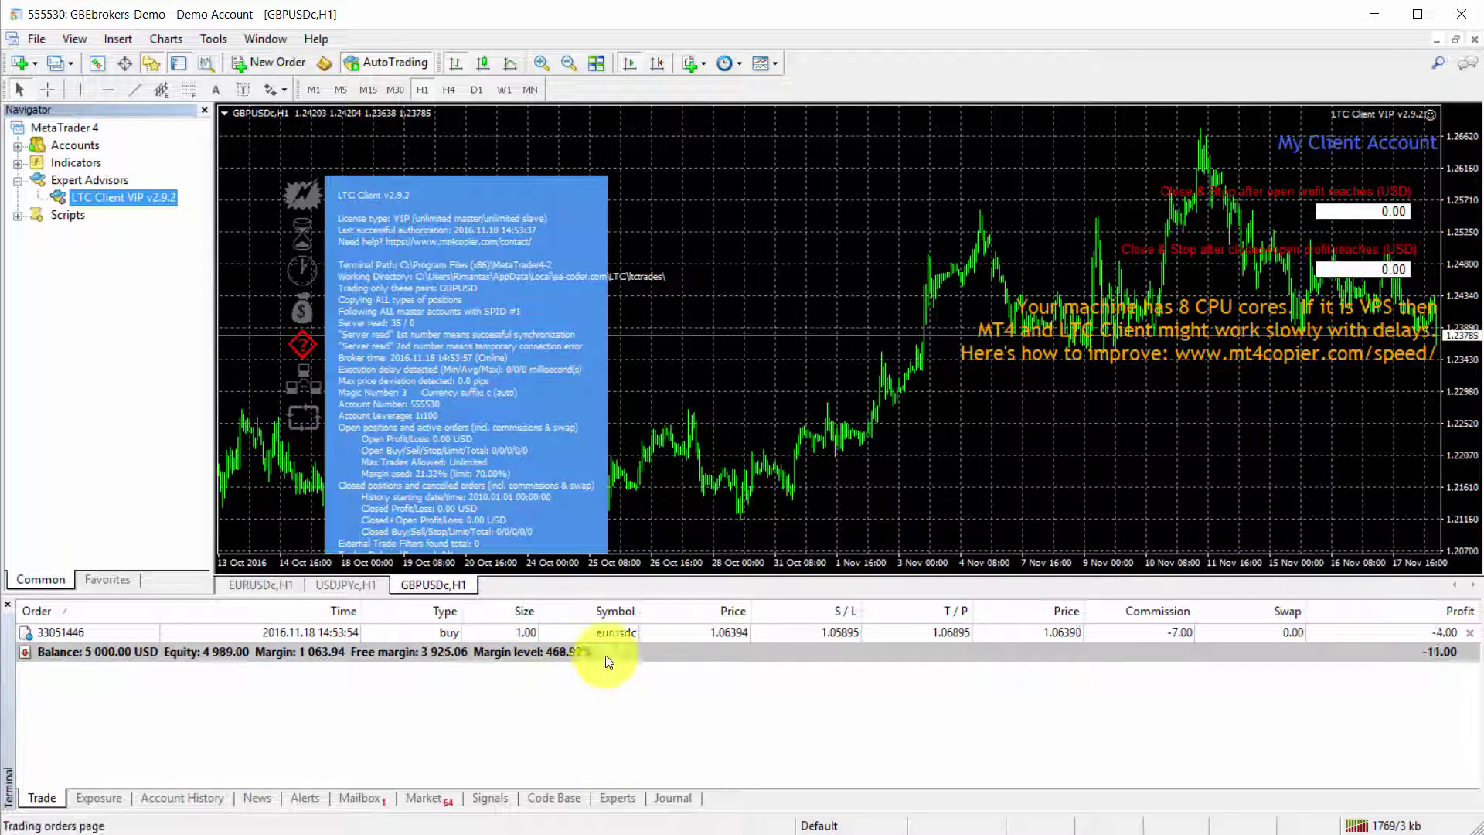
Show the client's EURUSDc H1 chart and shrink the order list to enlarge it, revealing the EA inputs.
mouse_move(608, 640)
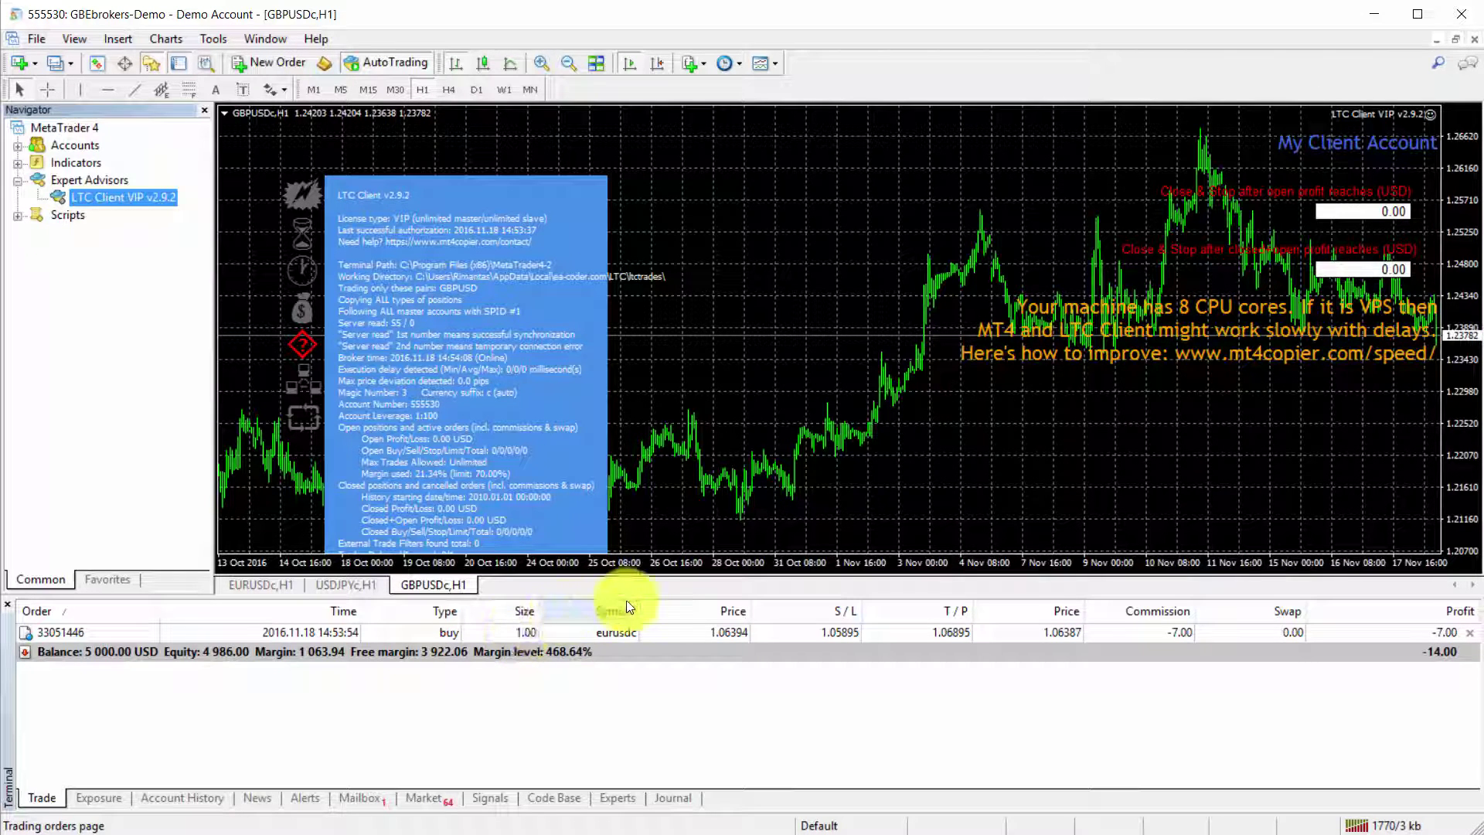
drag(662, 751, 663, 750)
drag(468, 576, 680, 599)
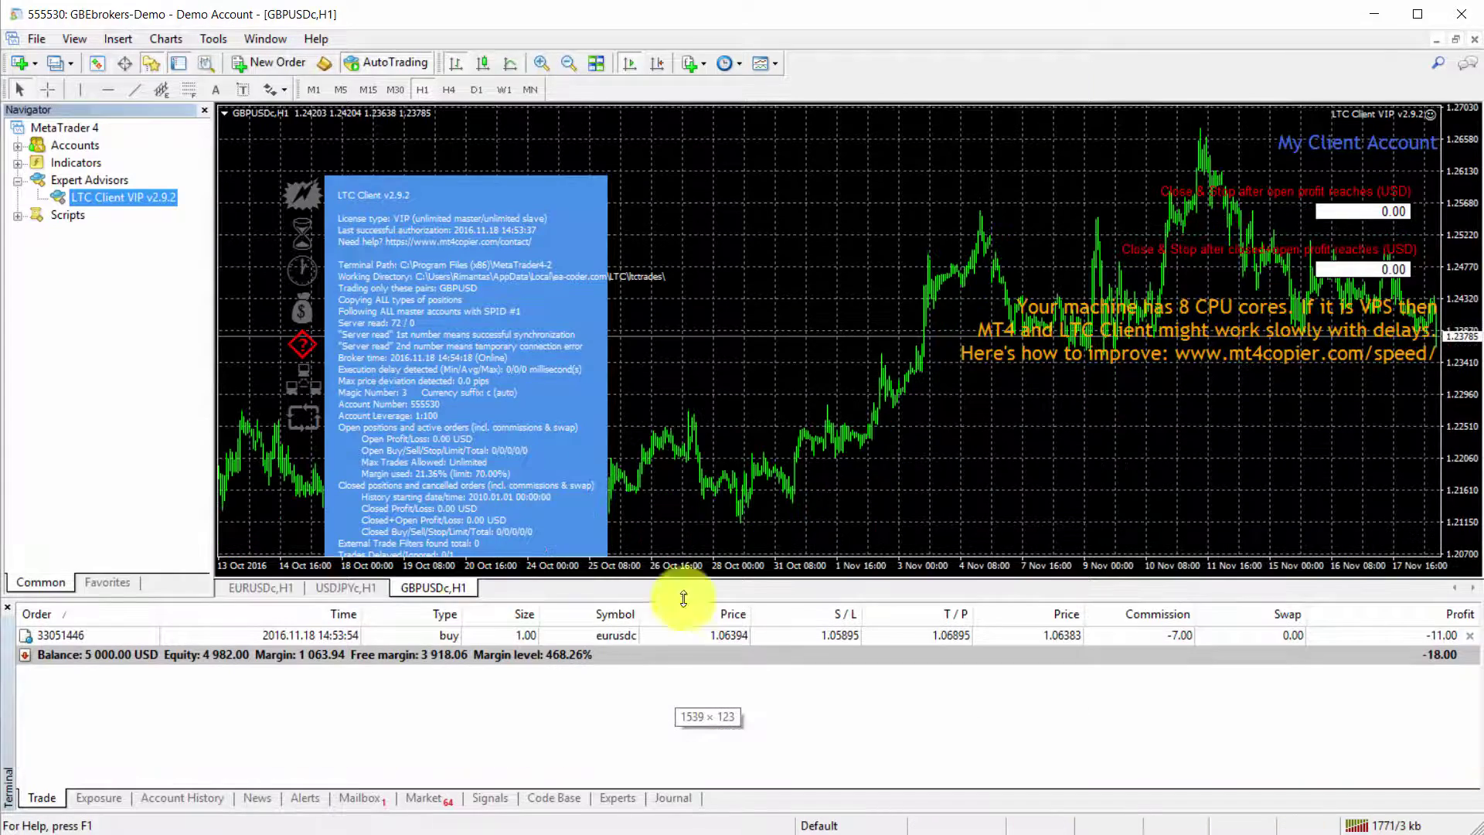
click(267, 589)
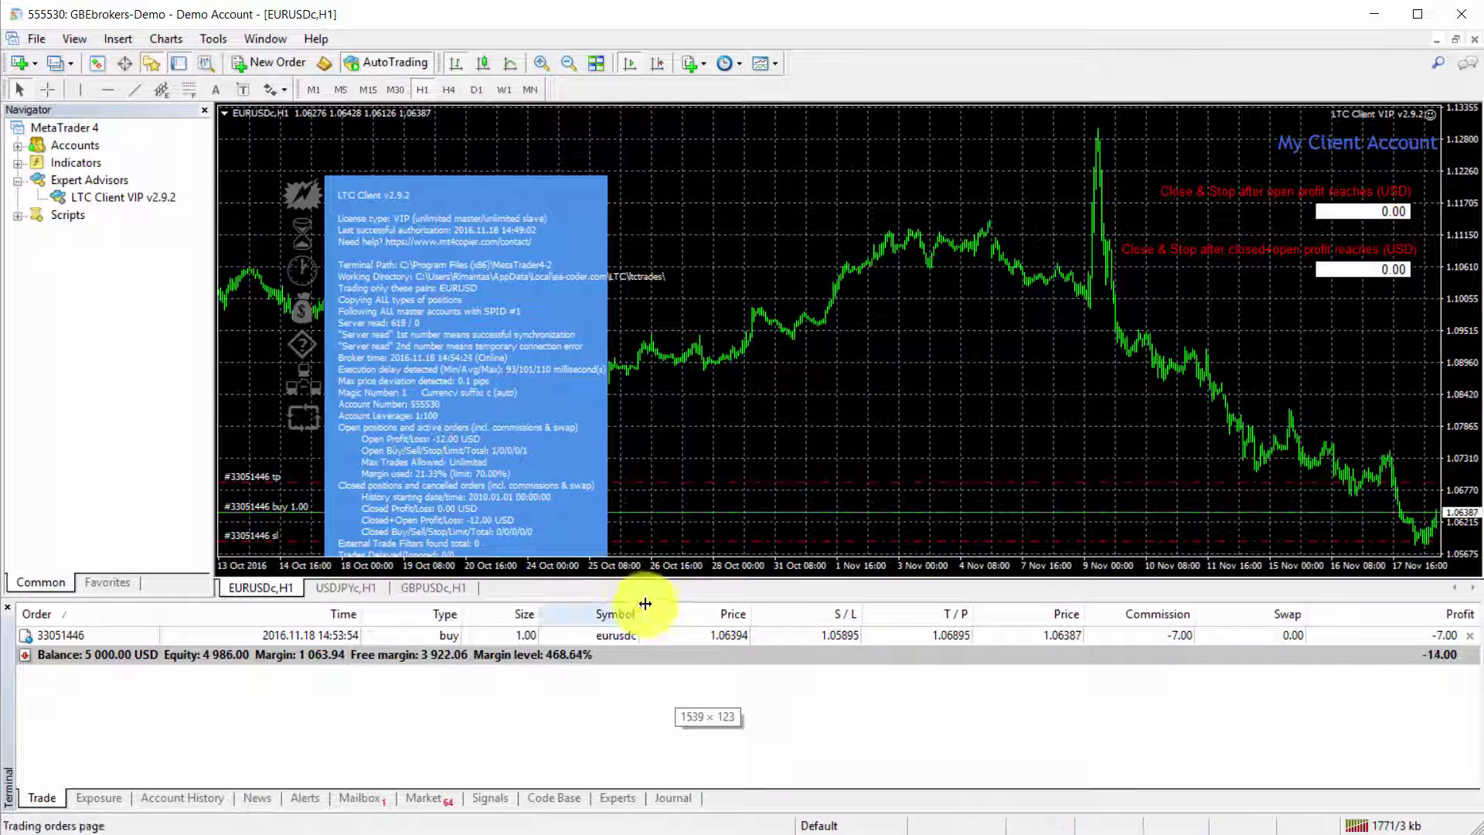
drag(653, 600, 697, 702)
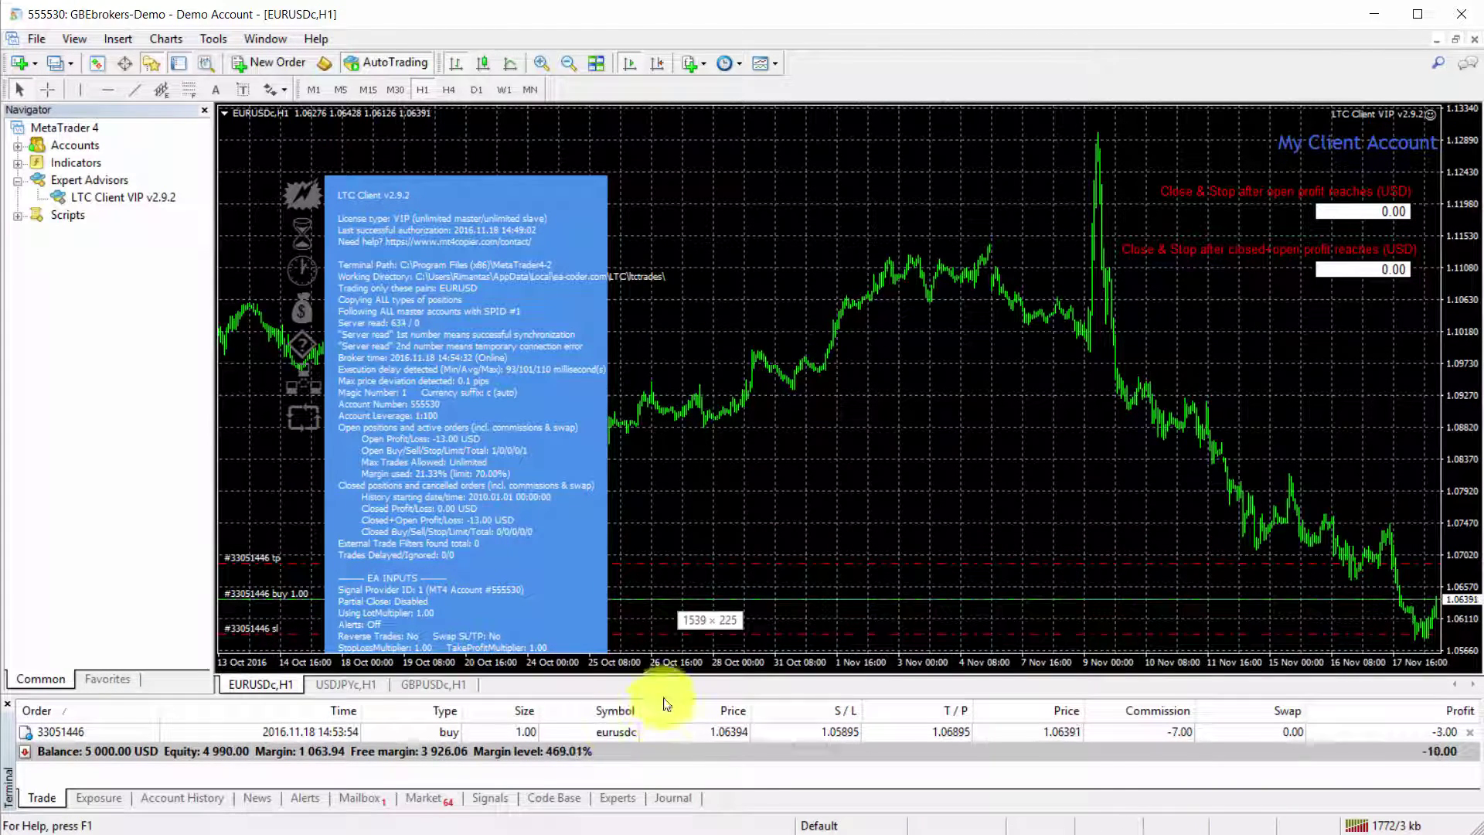
drag(661, 699, 680, 570)
right_click(725, 299)
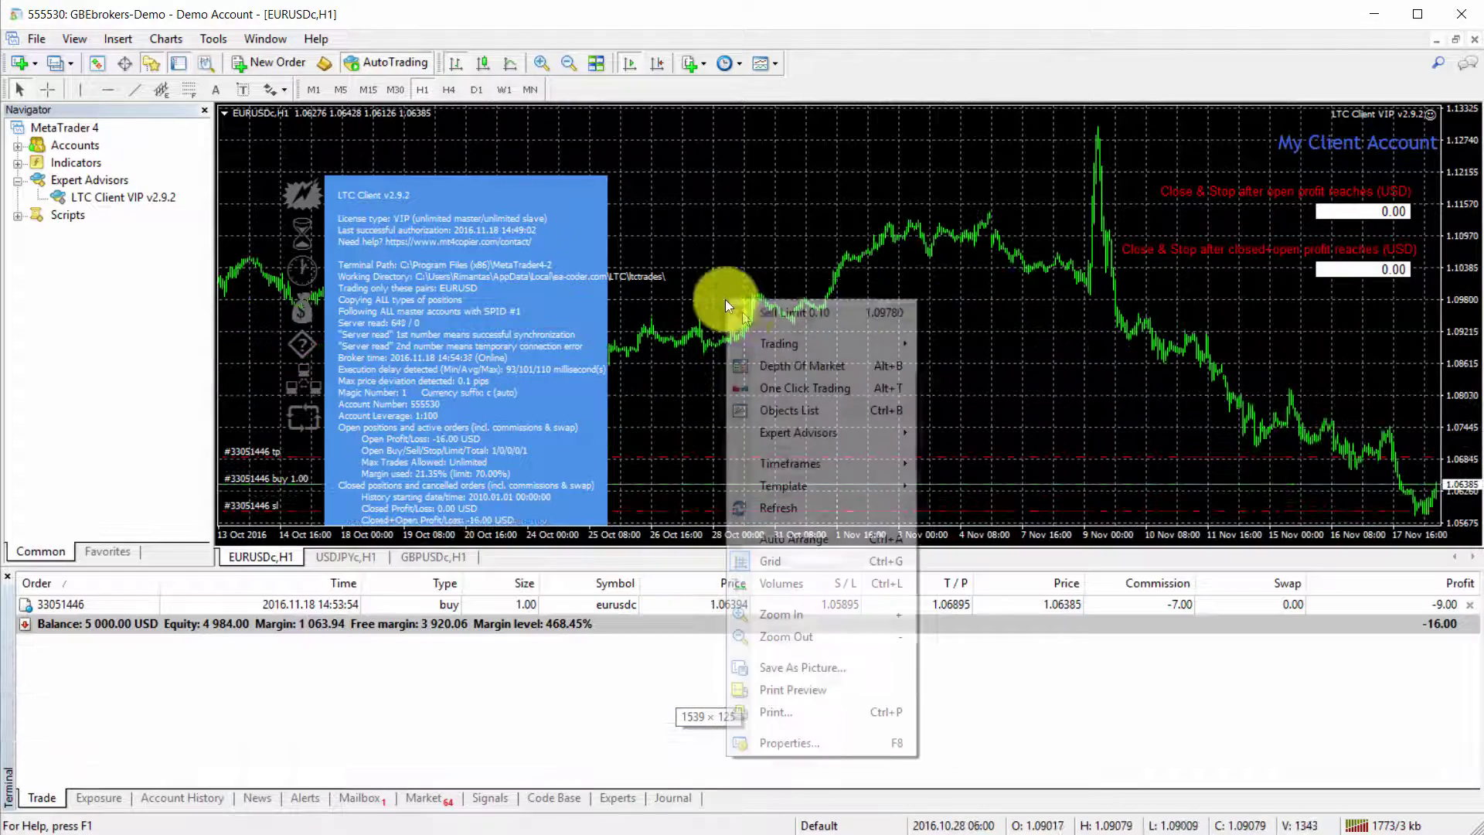
mouse_move(866, 432)
click(951, 437)
scroll(742, 406, down, 8)
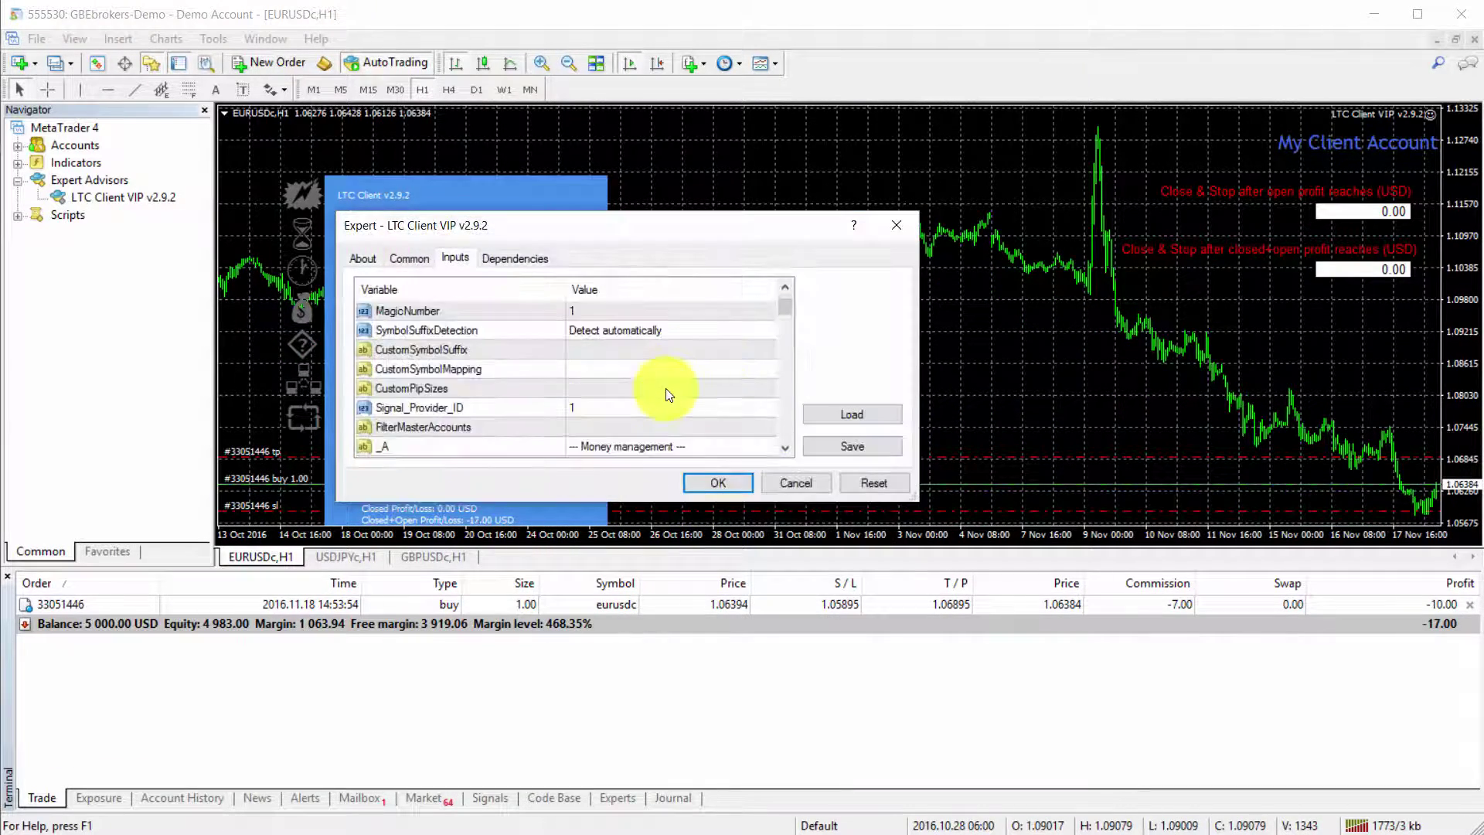
click(597, 395)
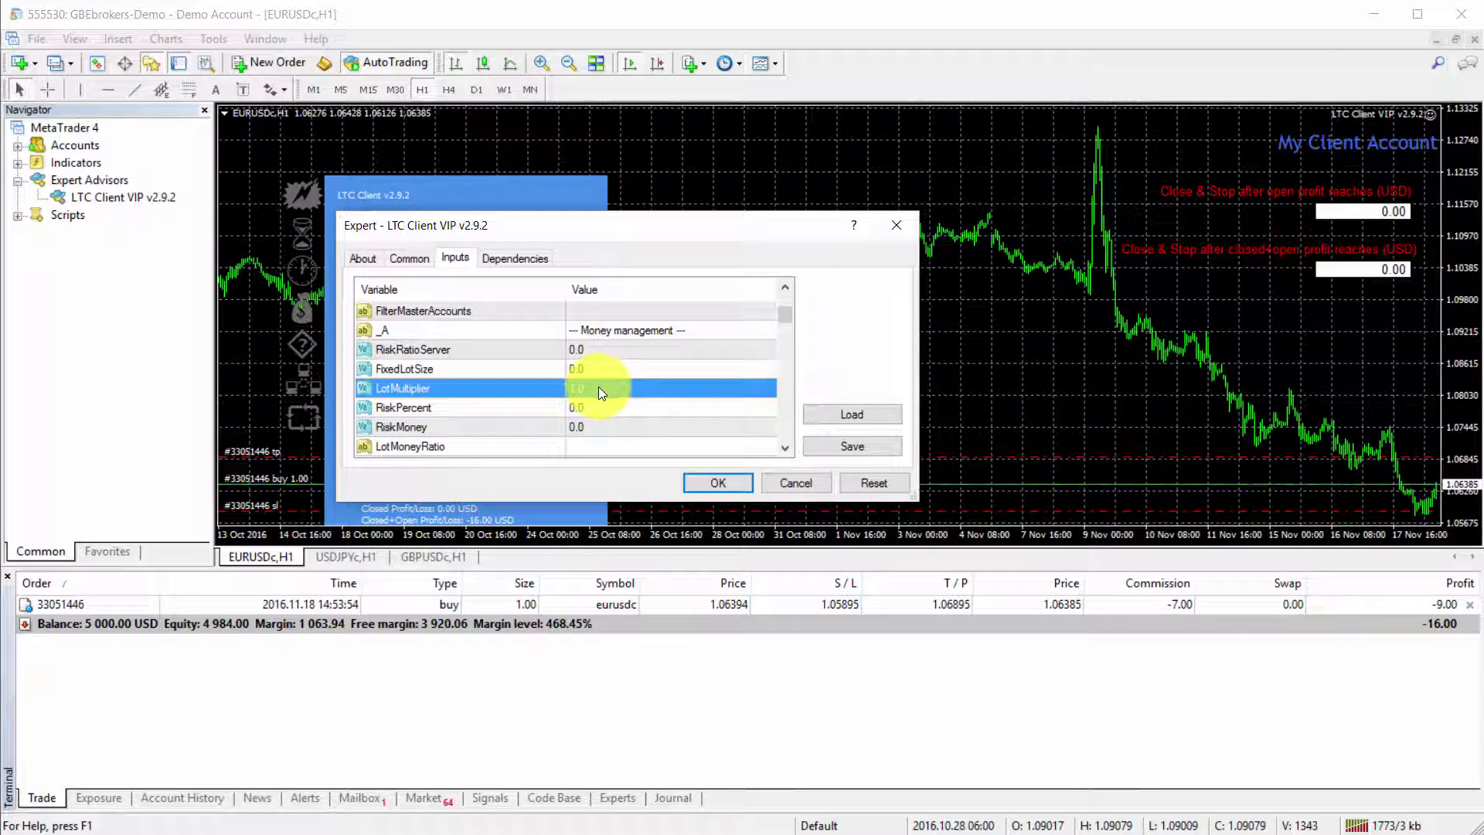
click(773, 483)
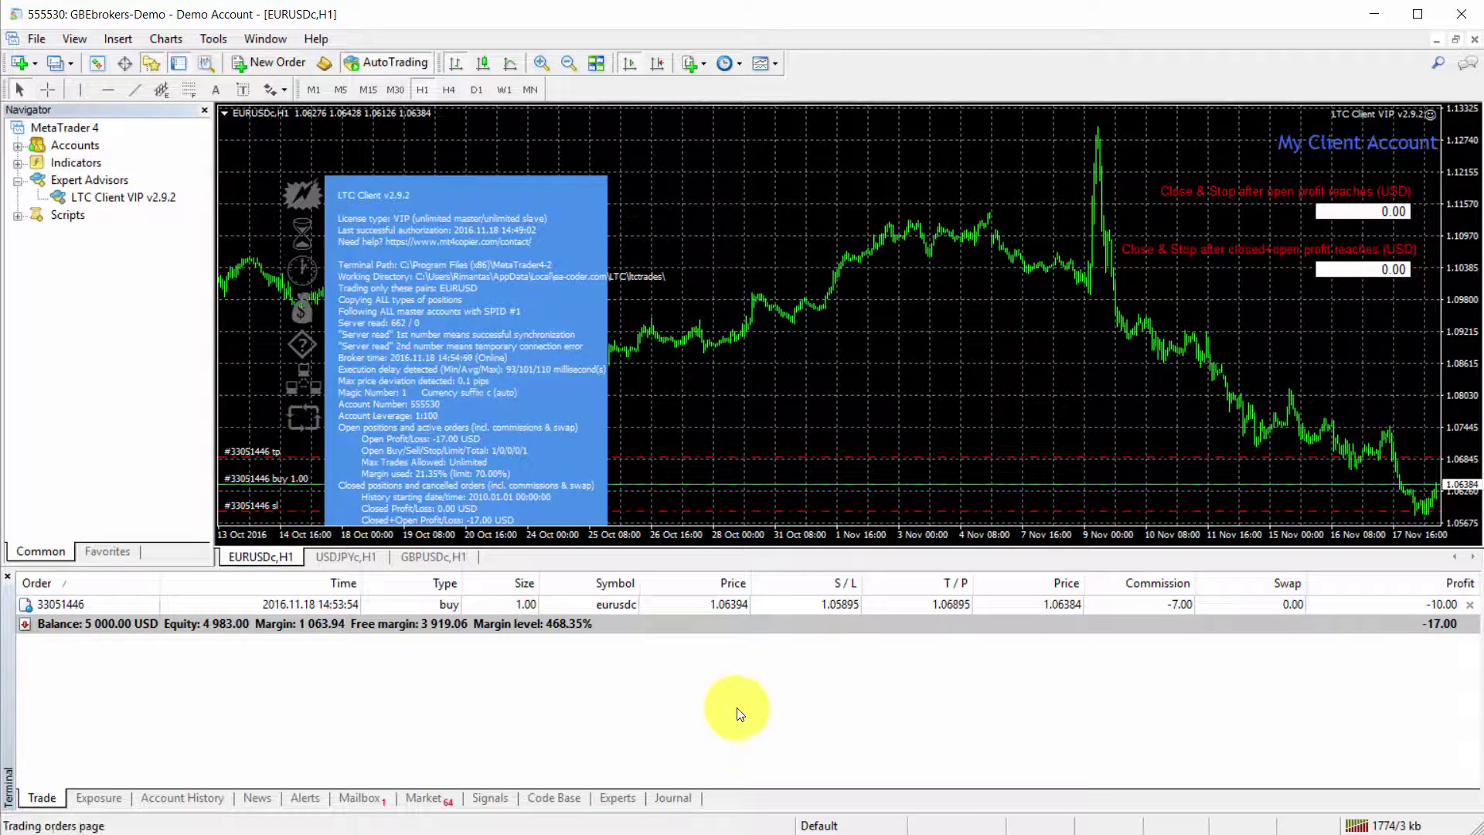
Review the client's USDJPYc, GBPUSDc and EURUSDc charts, then bring the FXCM master terminal forward.
click(345, 556)
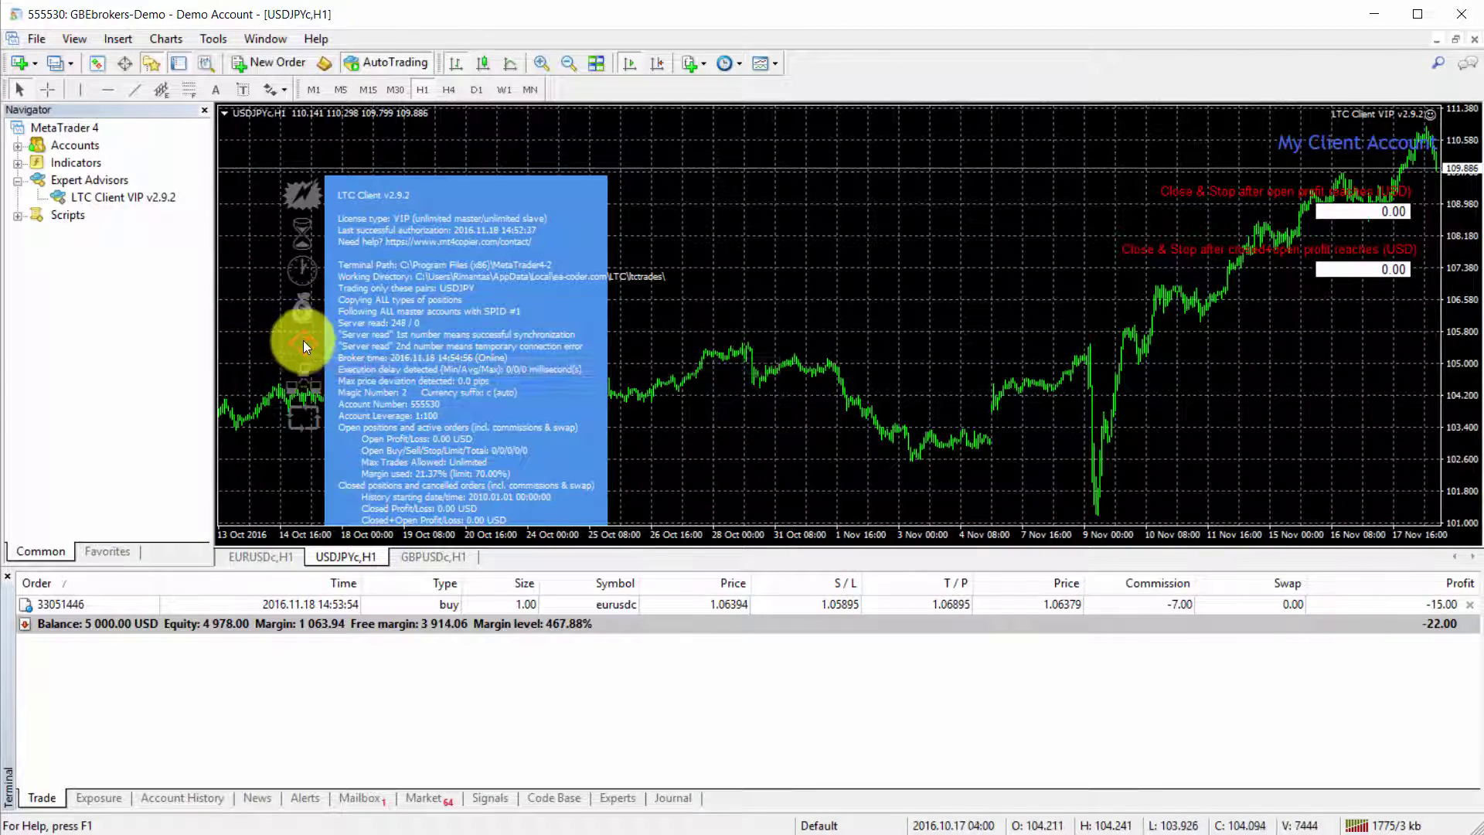
mouse_move(304, 350)
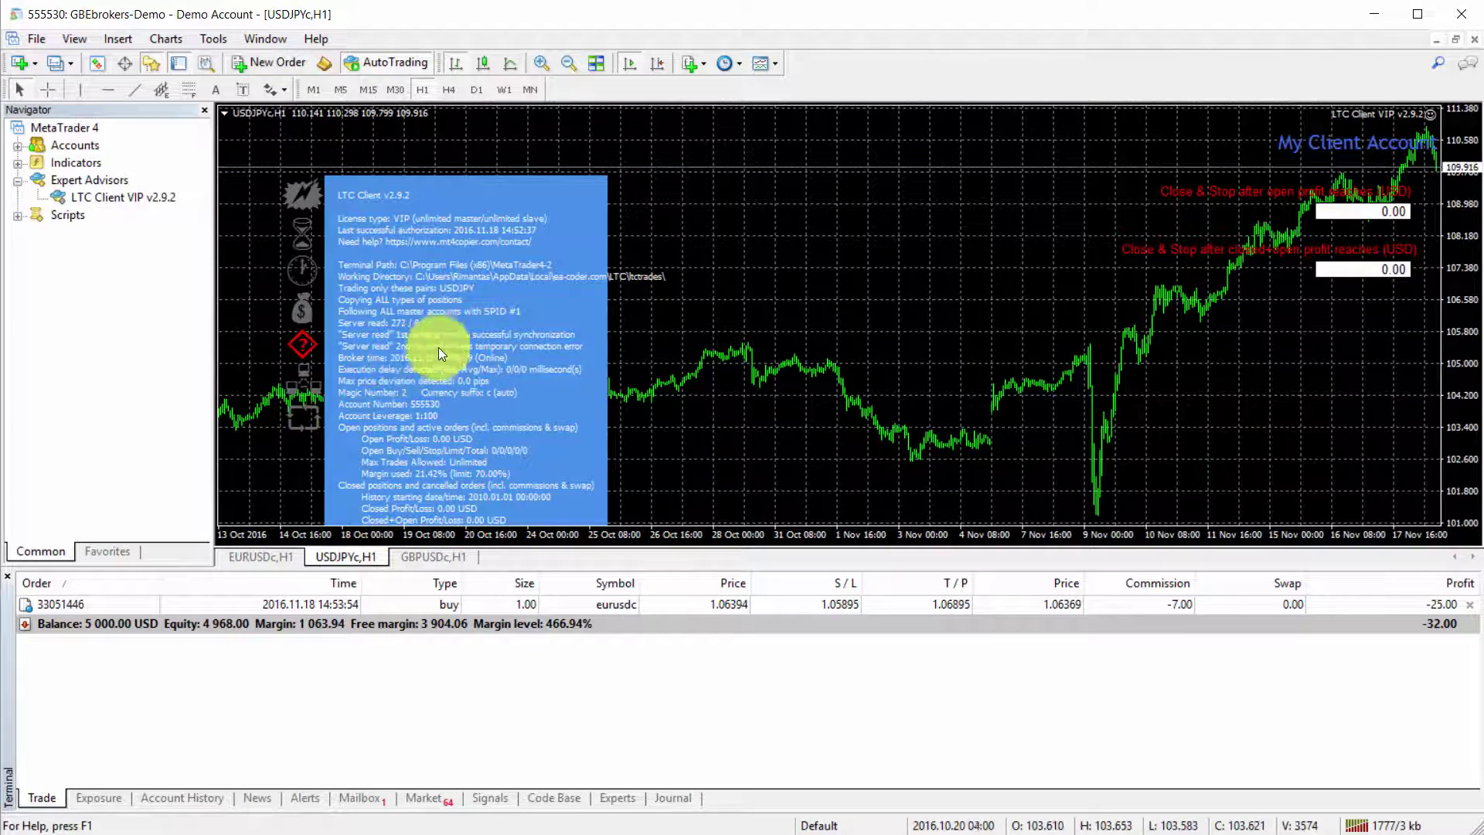
click(427, 557)
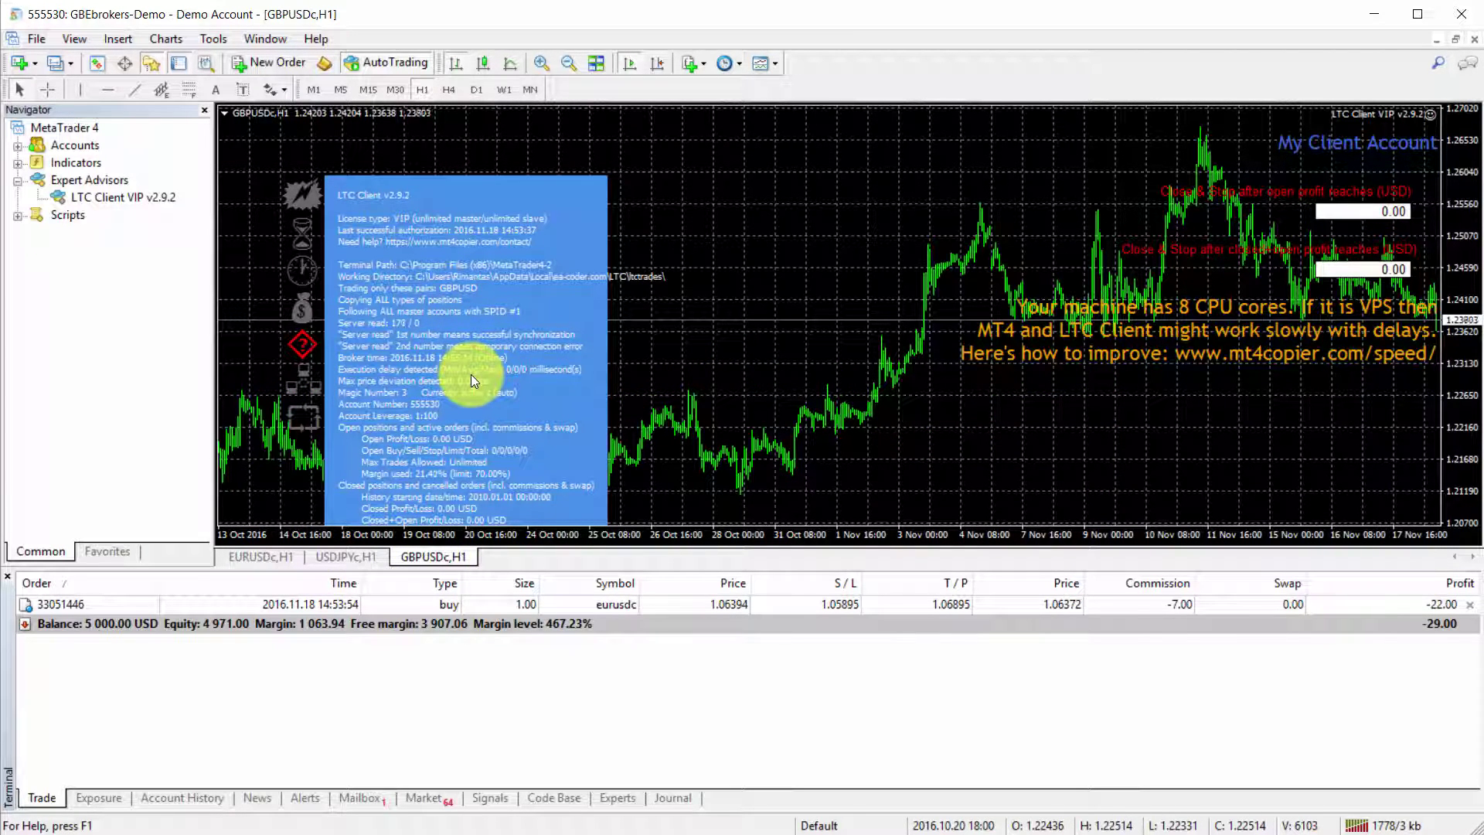
click(261, 557)
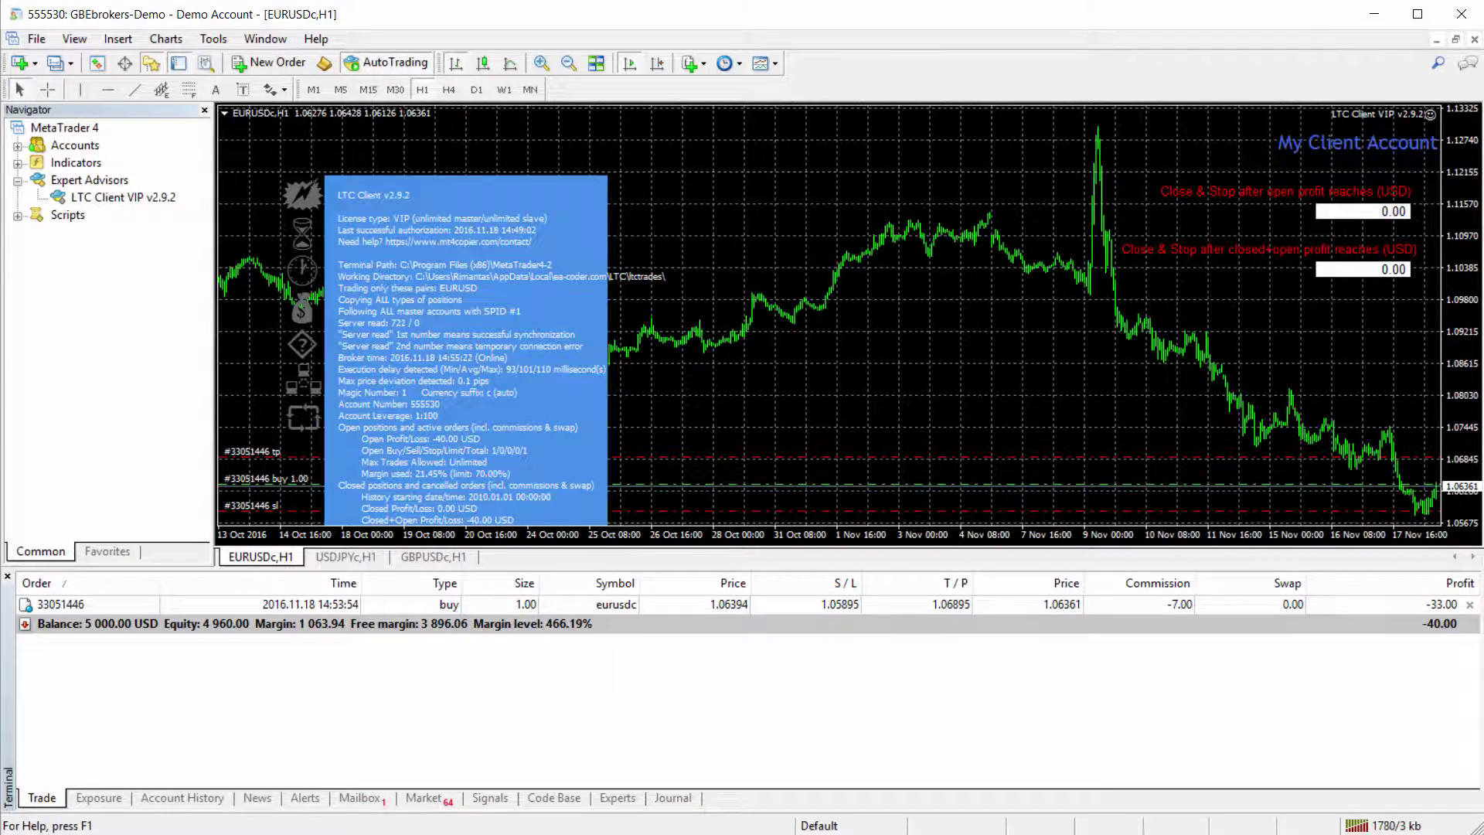
key(alt+Tab)
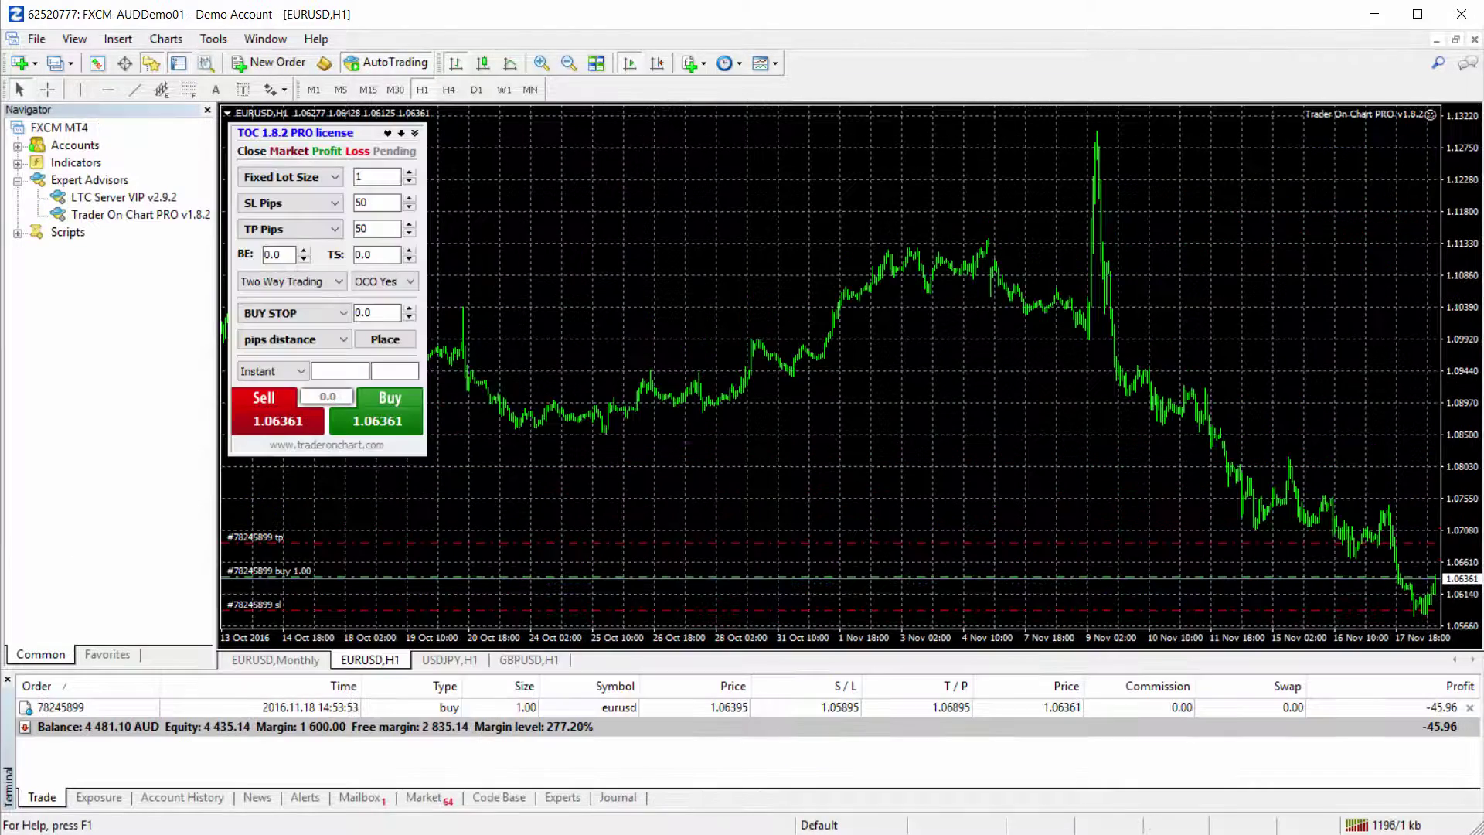
Buy 0.50 lots of USDJPY on the master and check its 0.13-lot usdjpyc copy on the client.
click(447, 657)
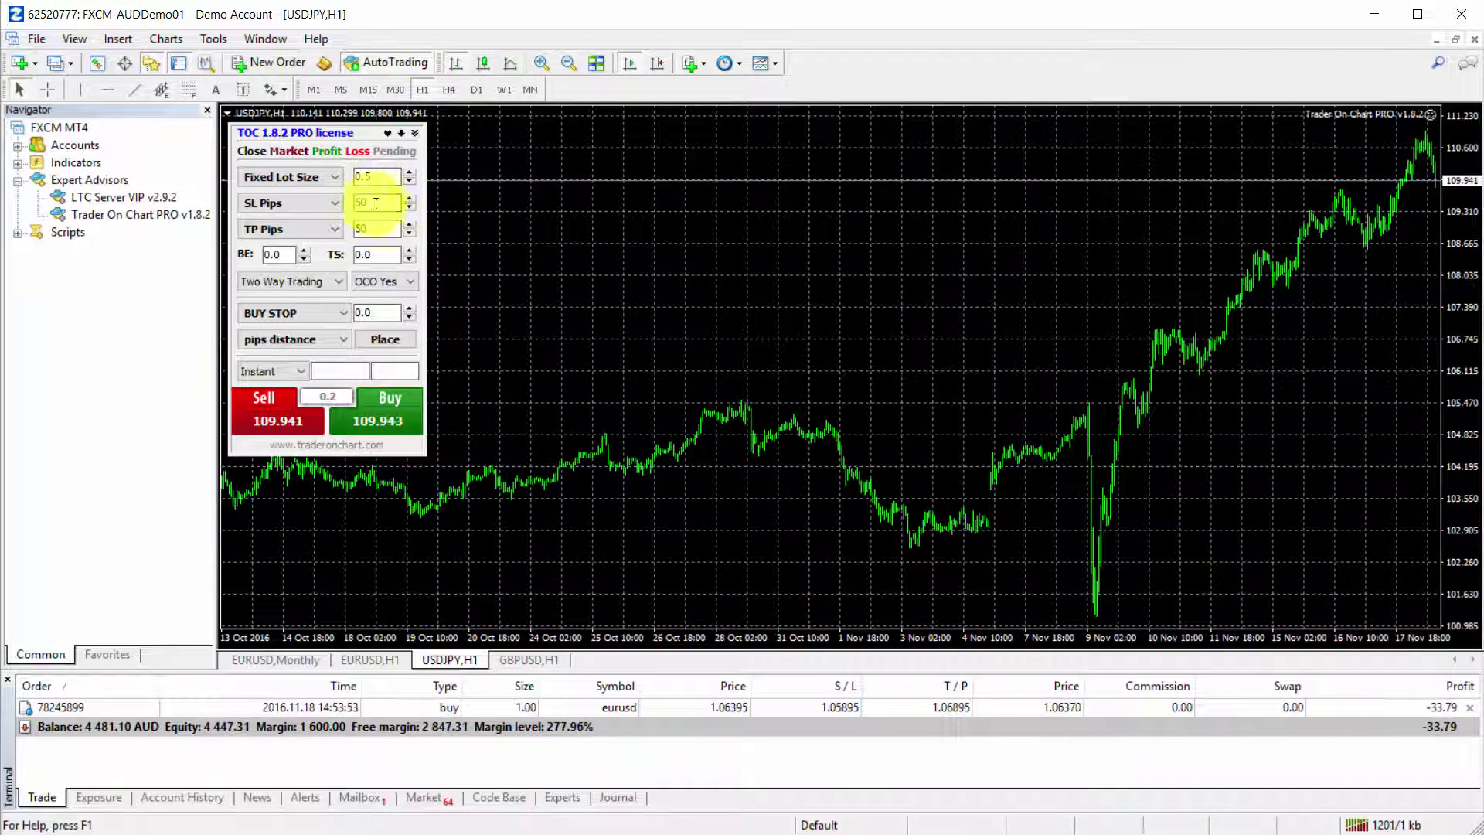
click(384, 175)
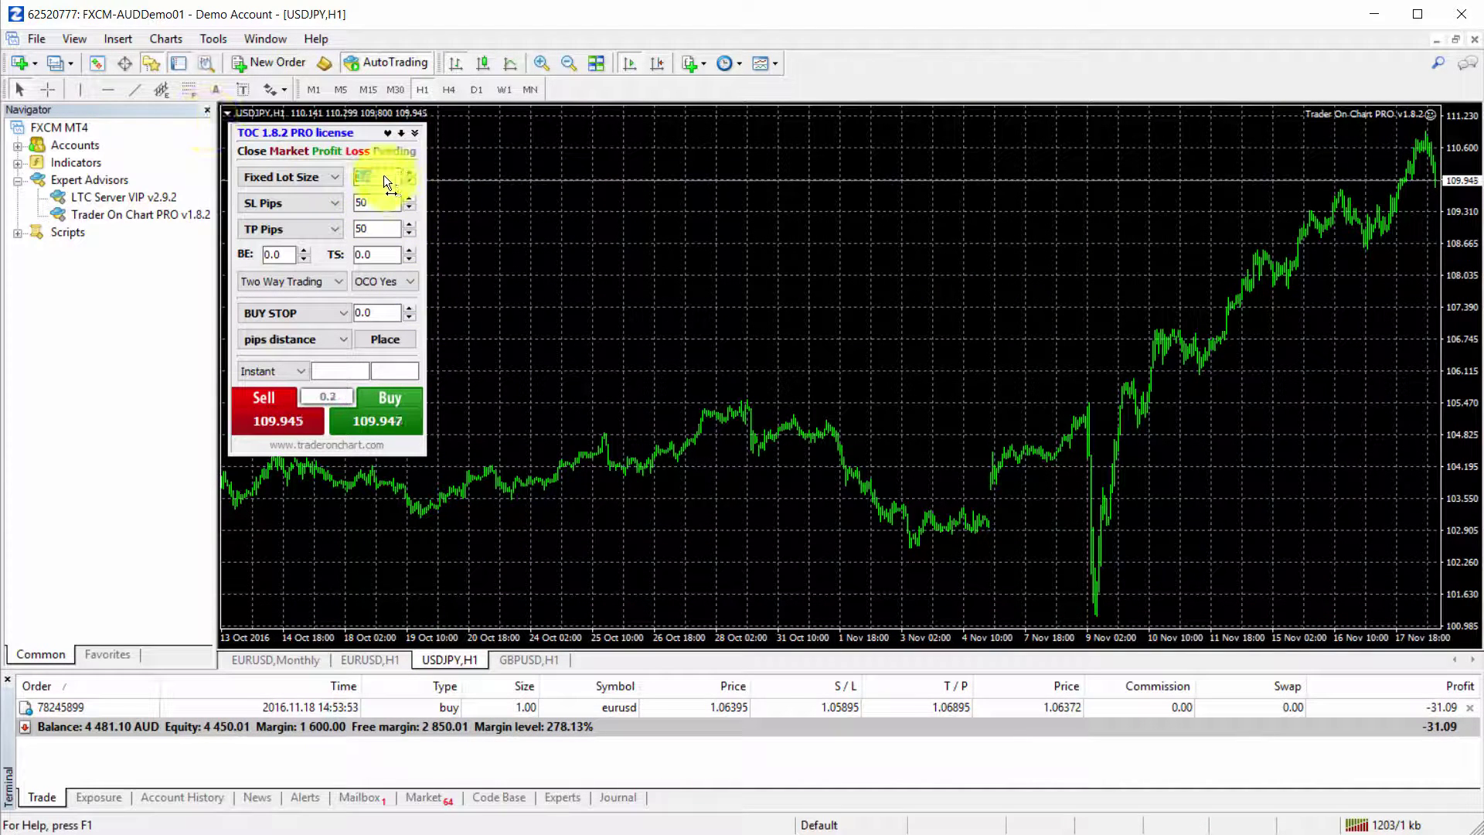
click(386, 425)
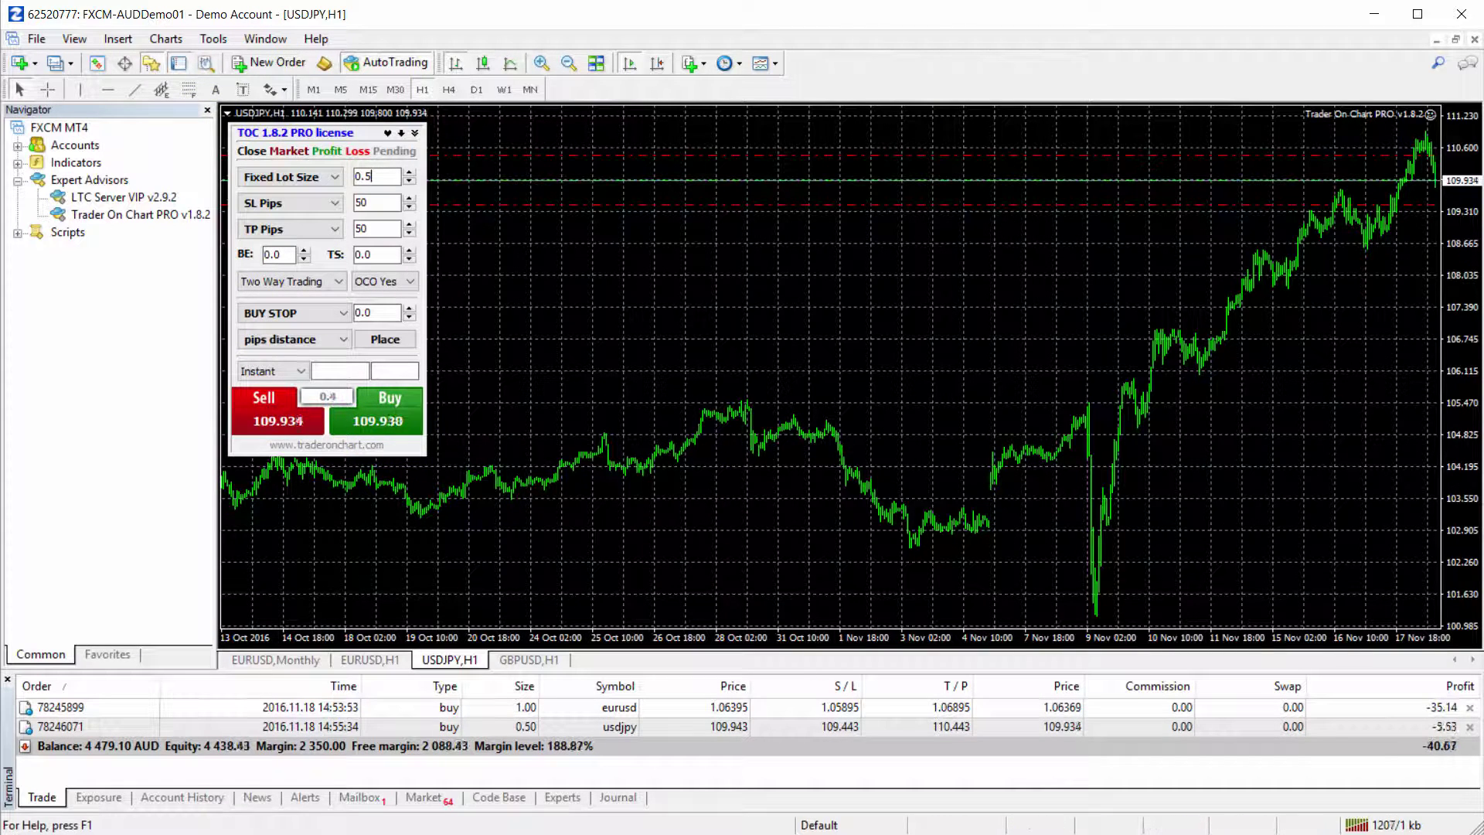
click(719, 831)
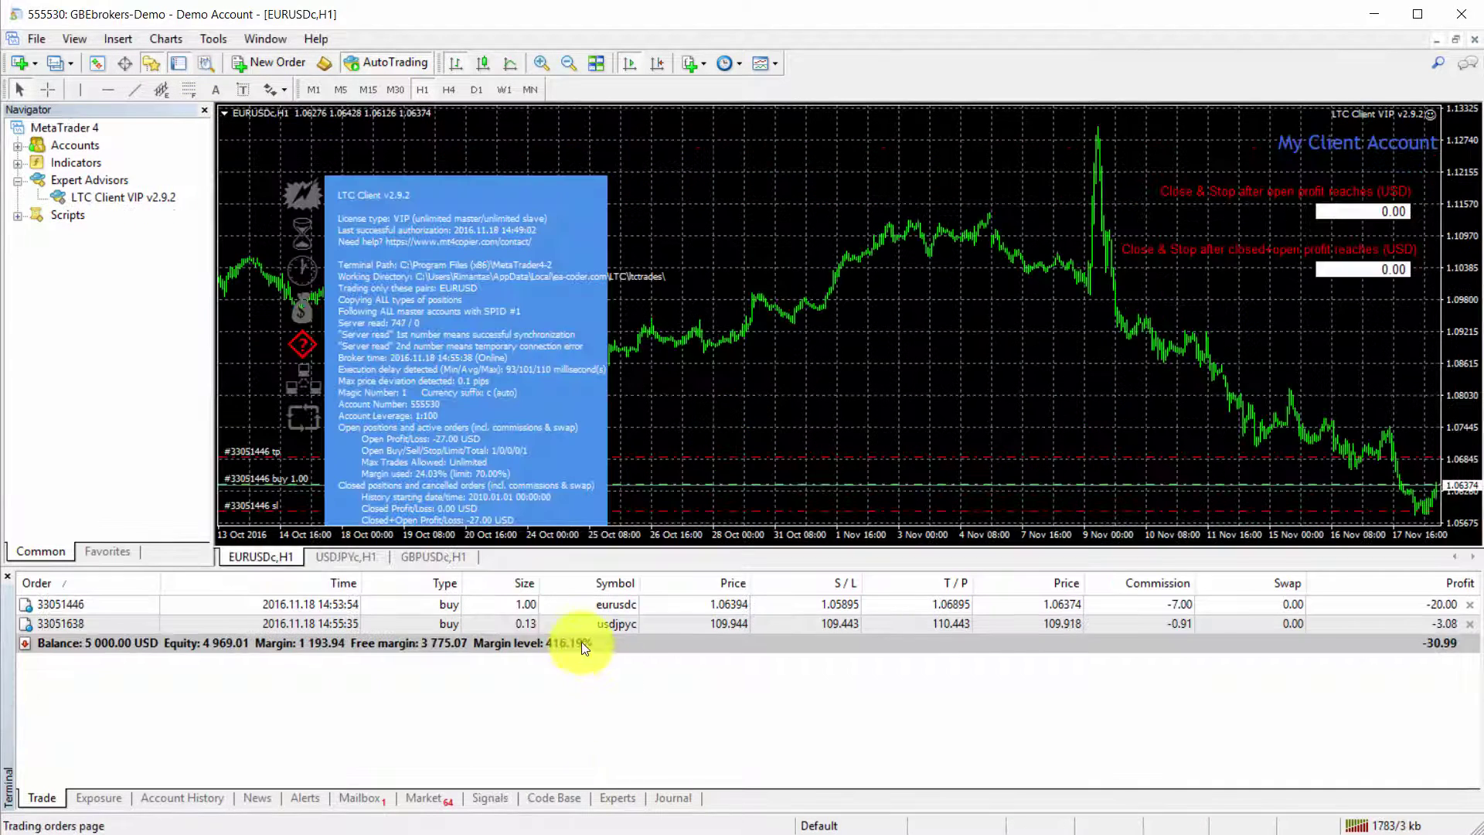
Confirm the USDJPYc LTC Client's FixedLotSize is still 0.13, then return to the master terminal.
click(581, 625)
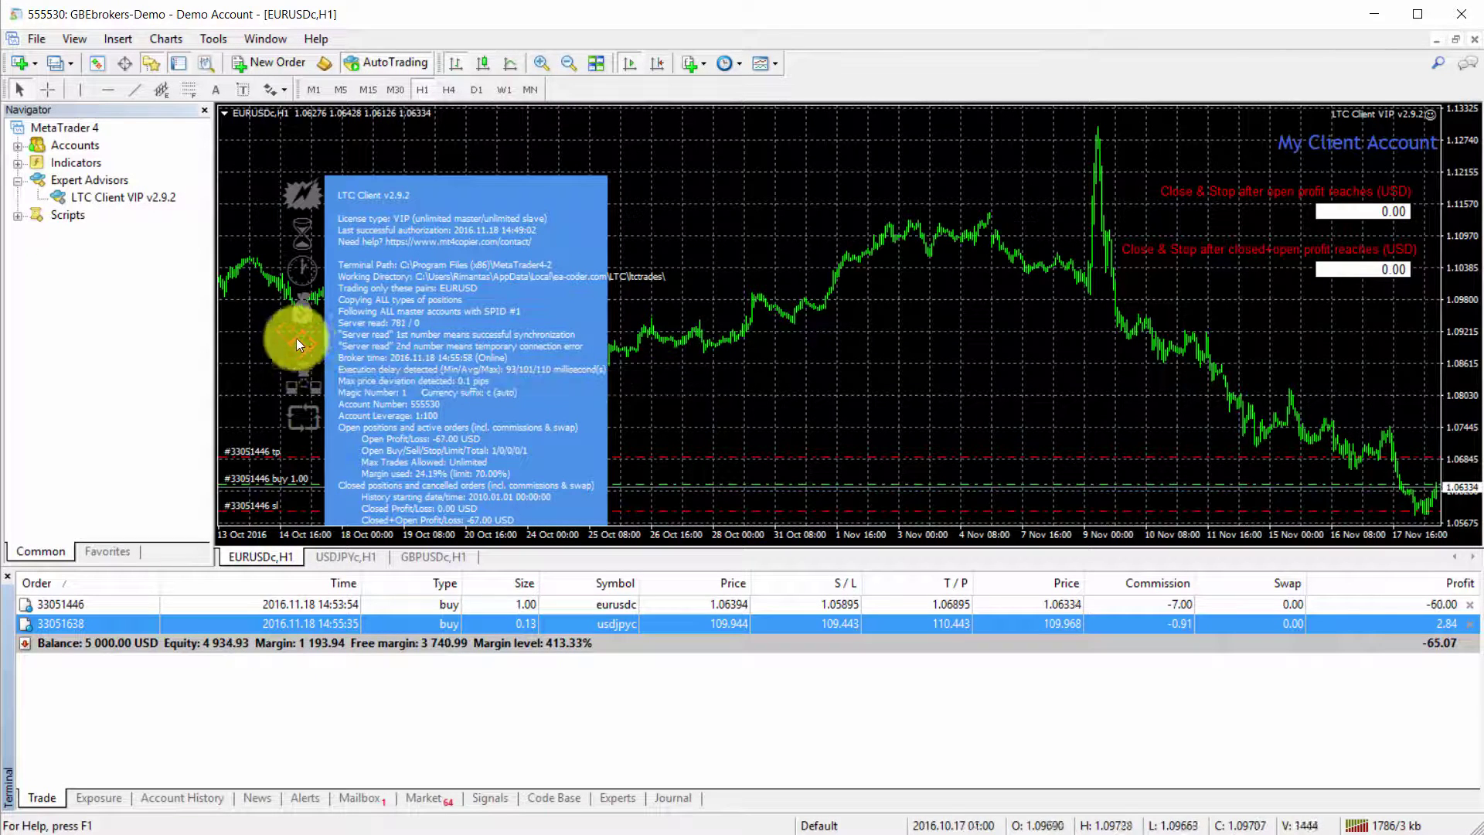
click(337, 555)
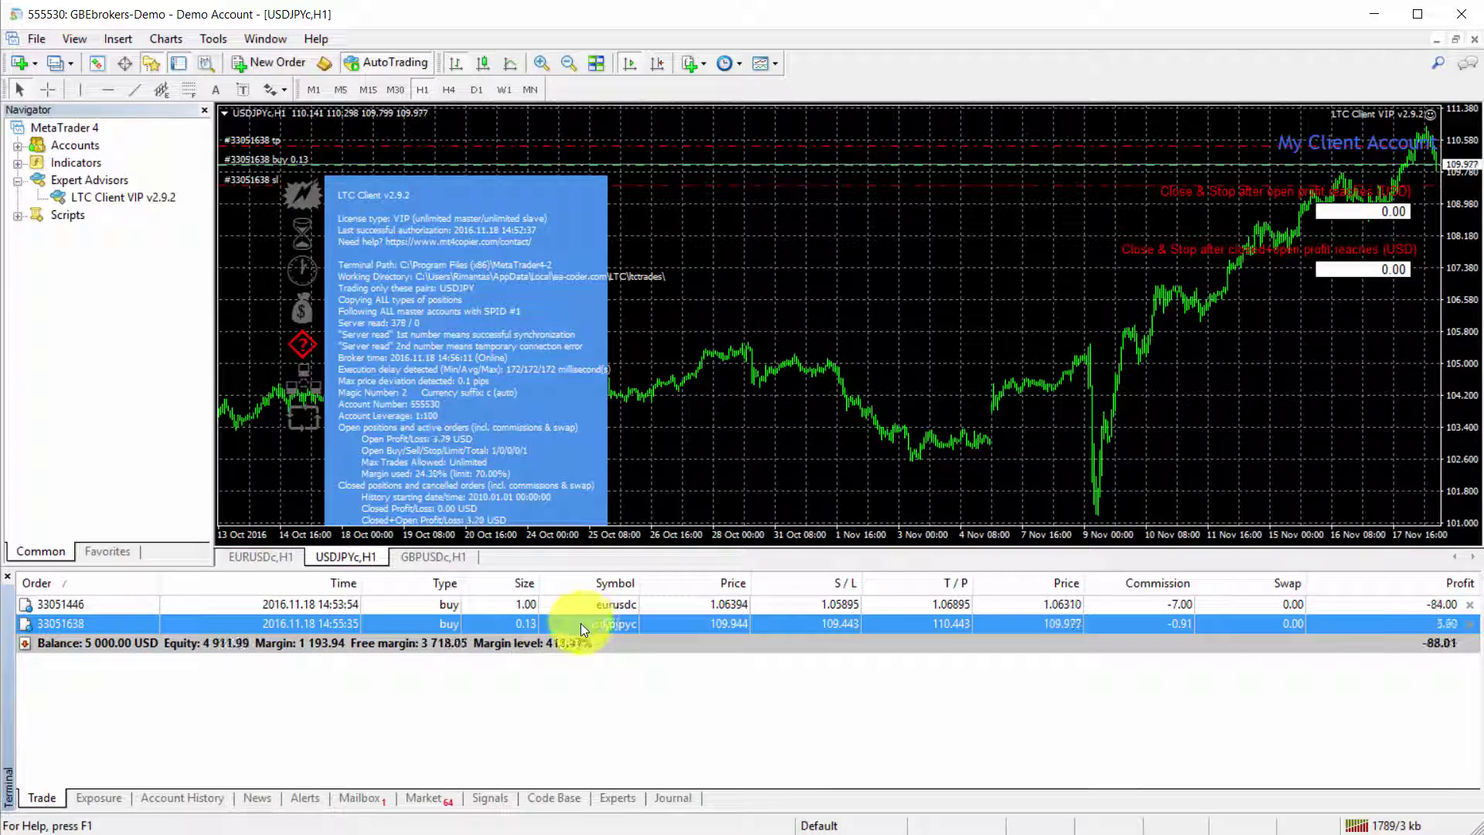
right_click(773, 275)
key(Down)
key(Down)
key(Down)
key(Down)
key(Down)
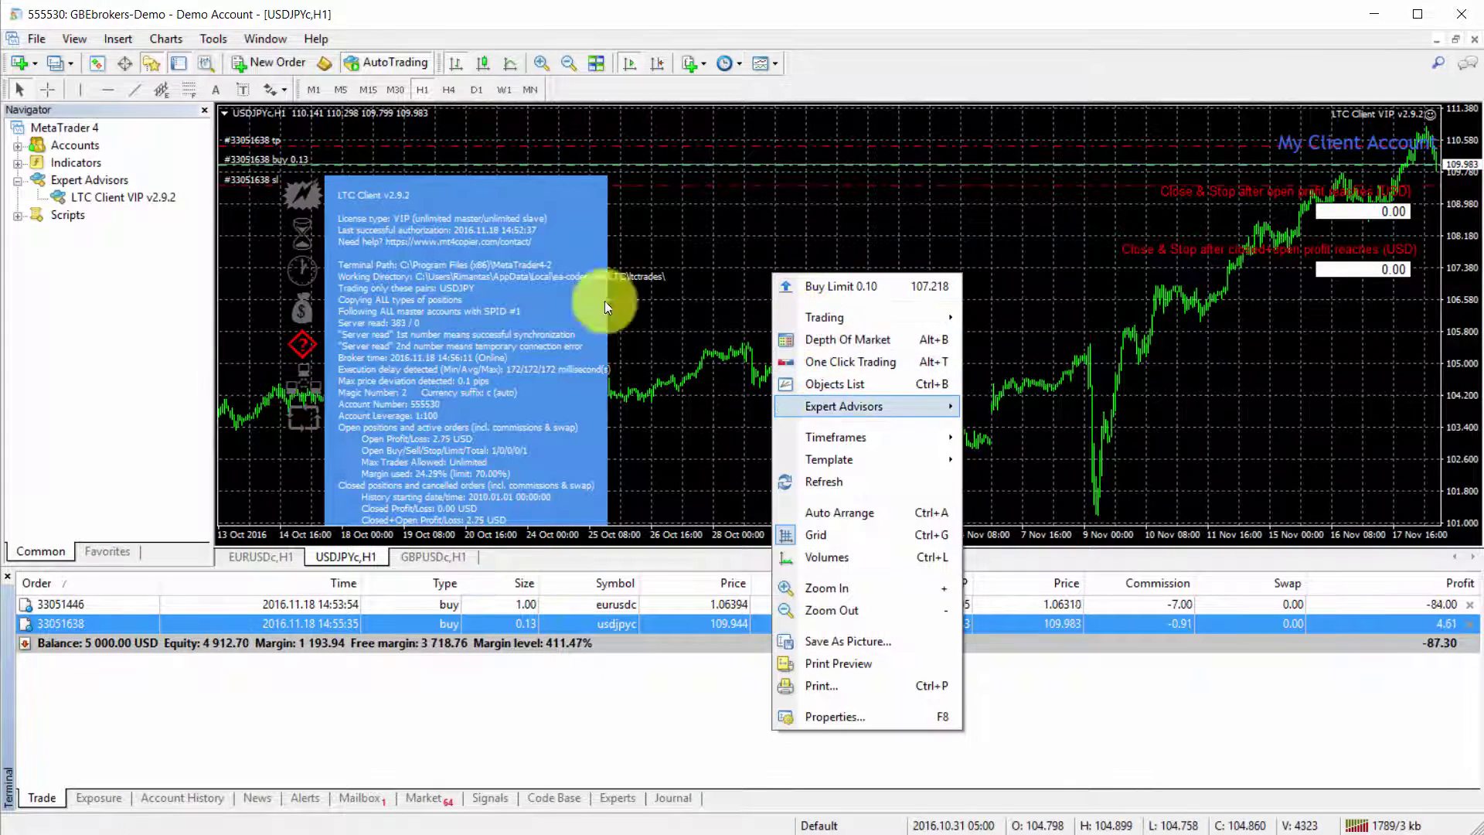
key(Right)
key(Return)
scroll(662, 402, down, 2)
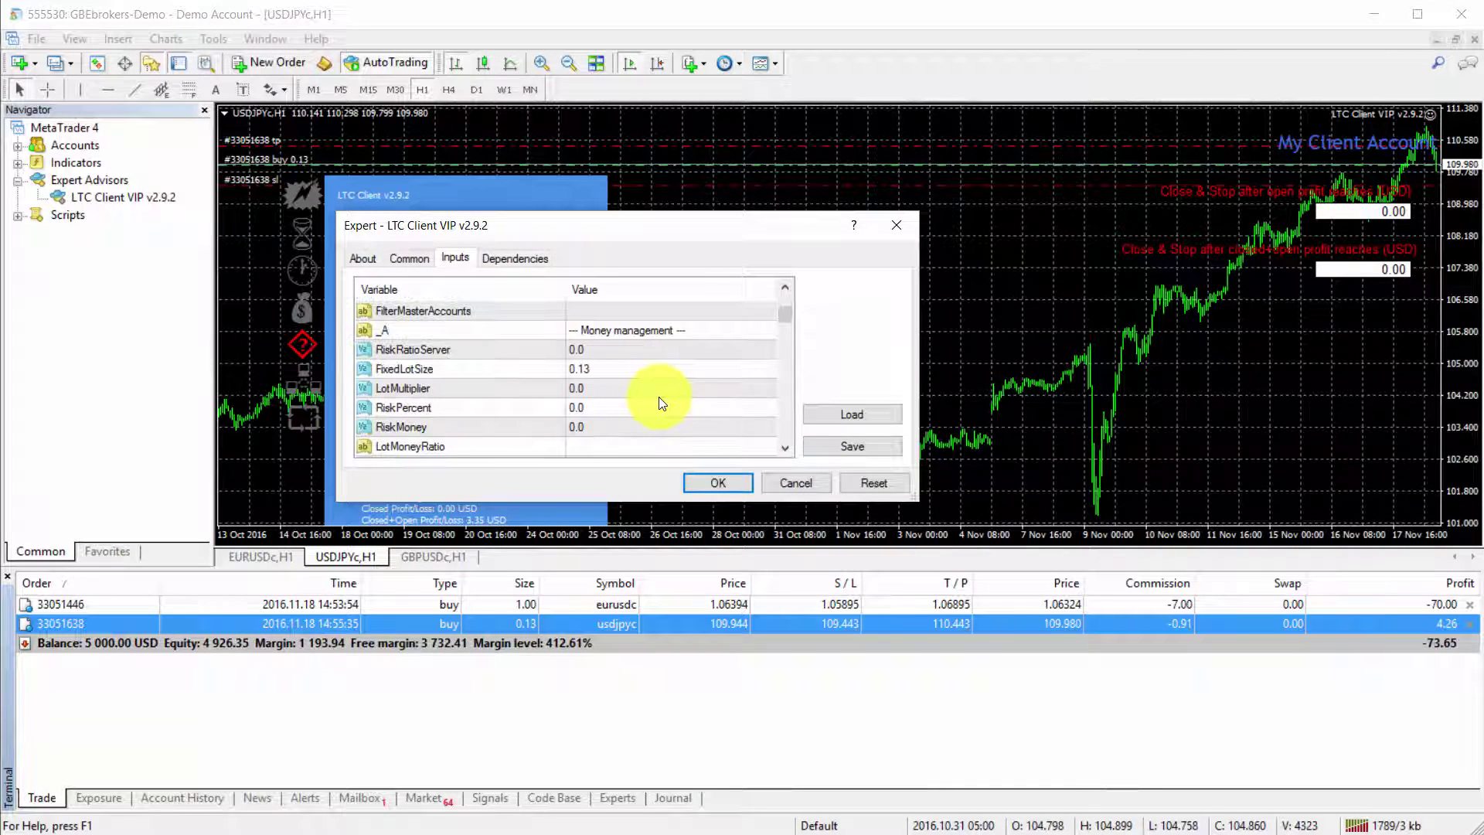
click(409, 370)
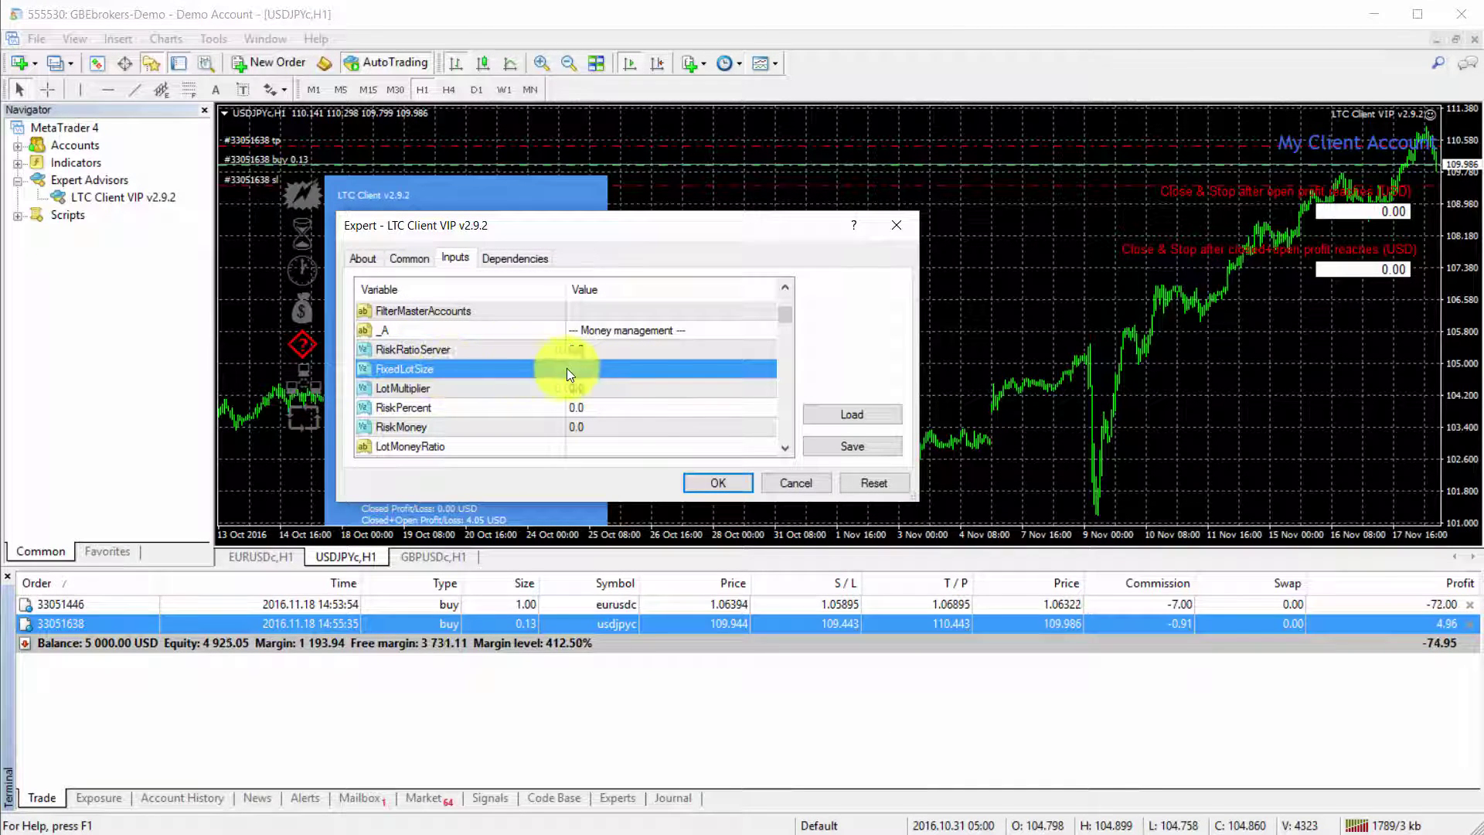
key(Return)
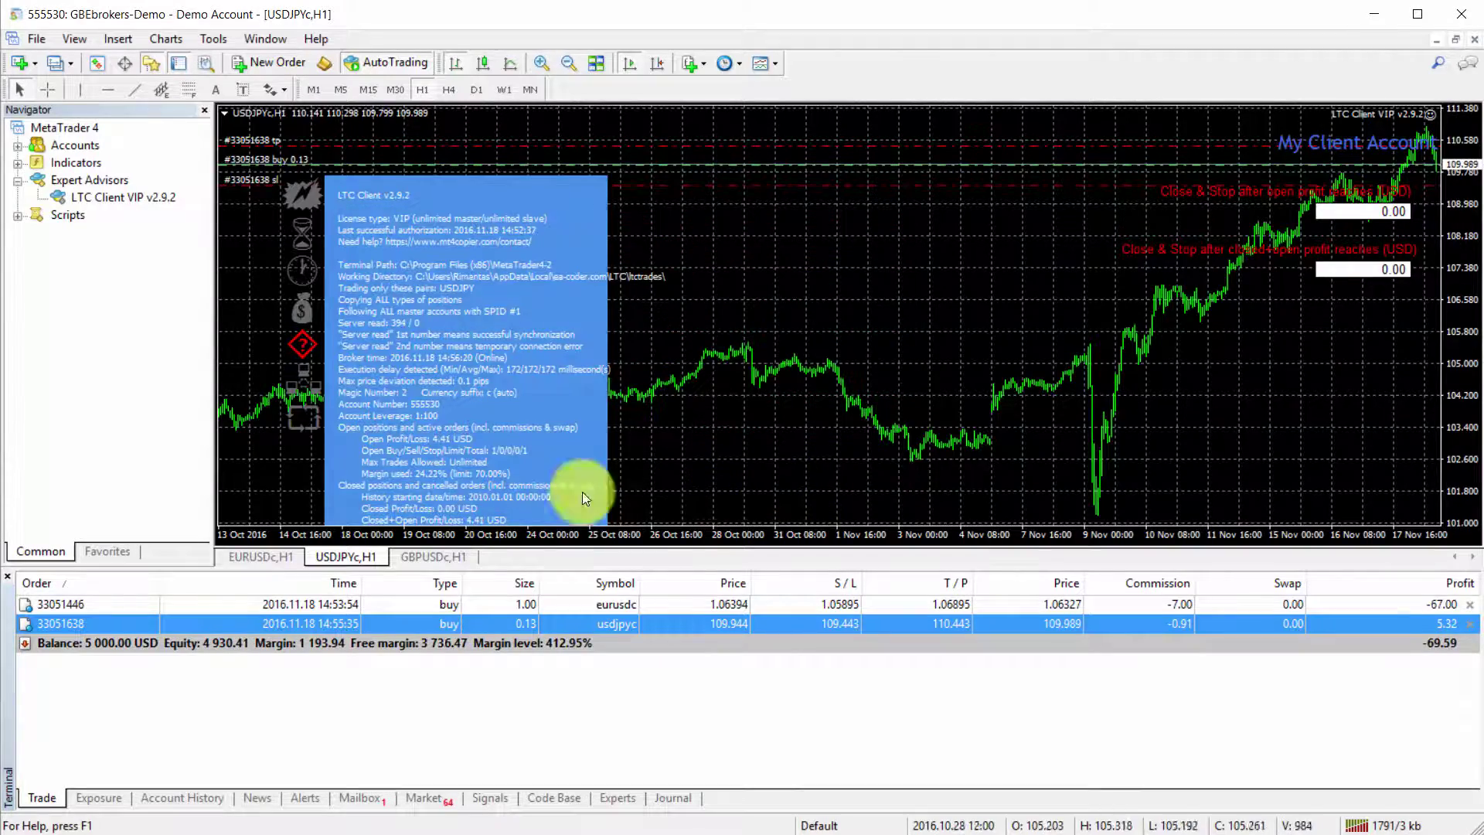
click(433, 557)
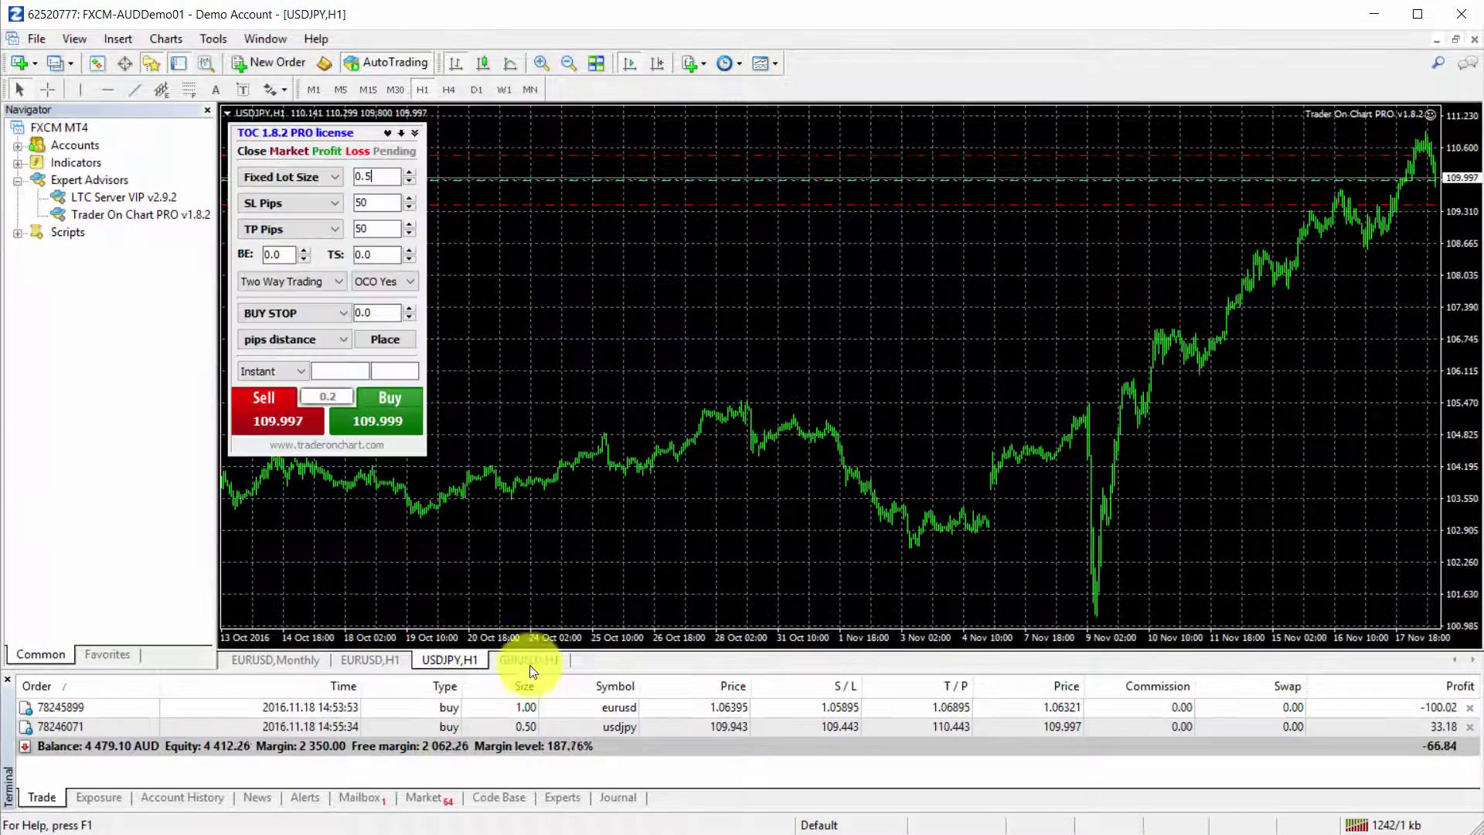
Buy 0.01 lots of GBPUSD on the master and switch to the client to see the 0.26-lot copy.
click(530, 661)
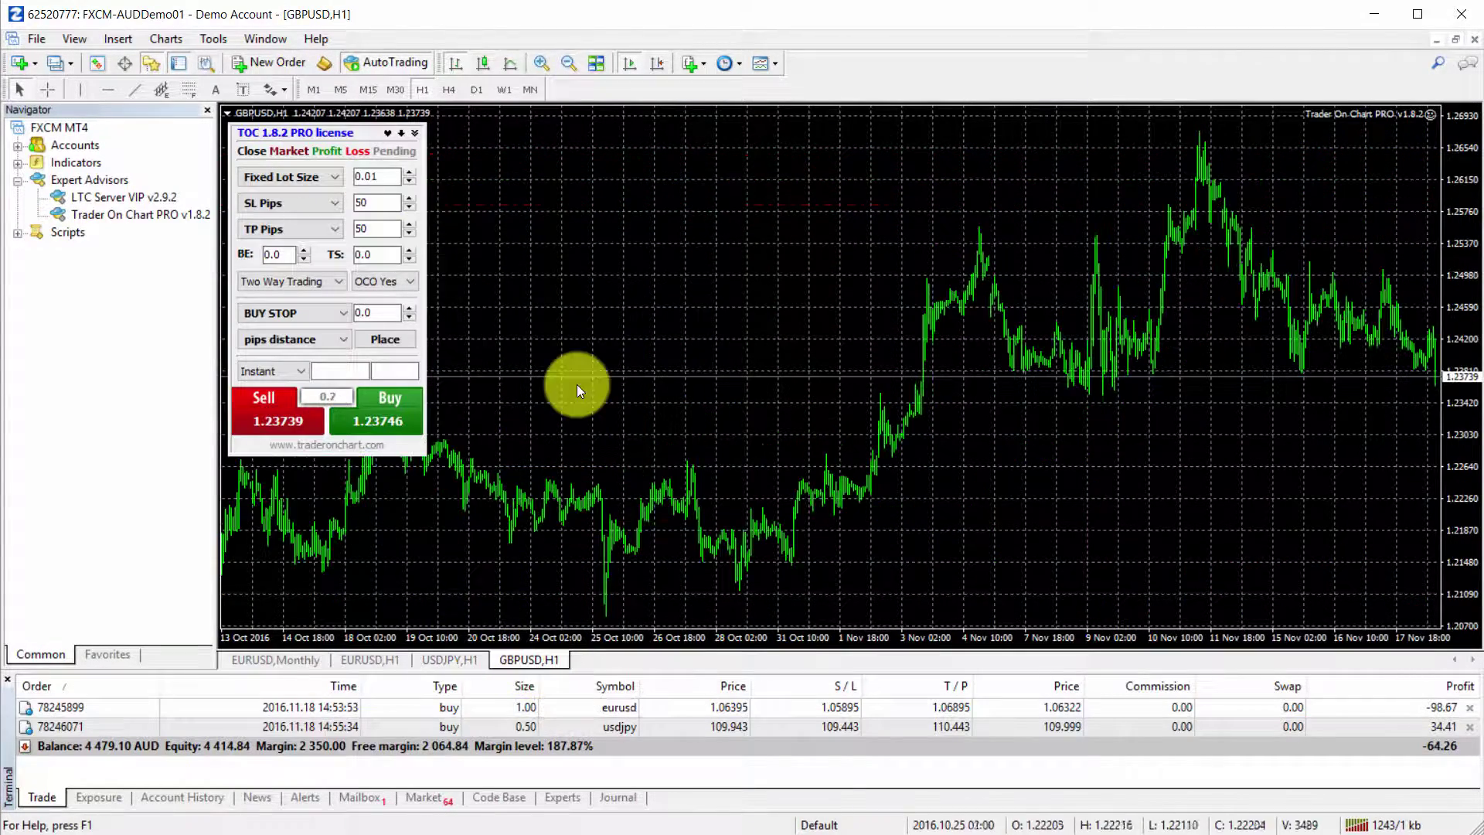
click(380, 177)
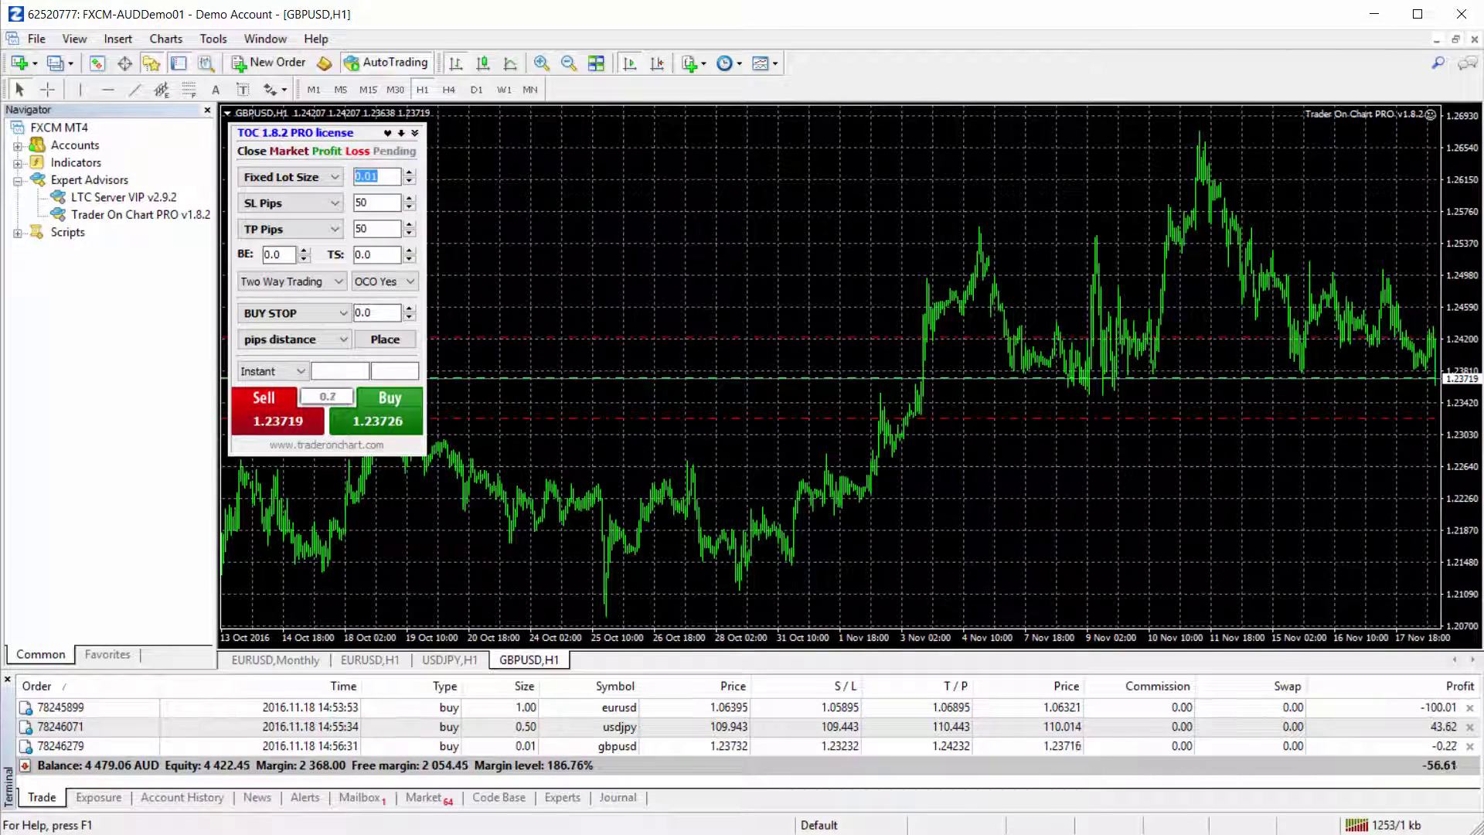
key(alt+Tab)
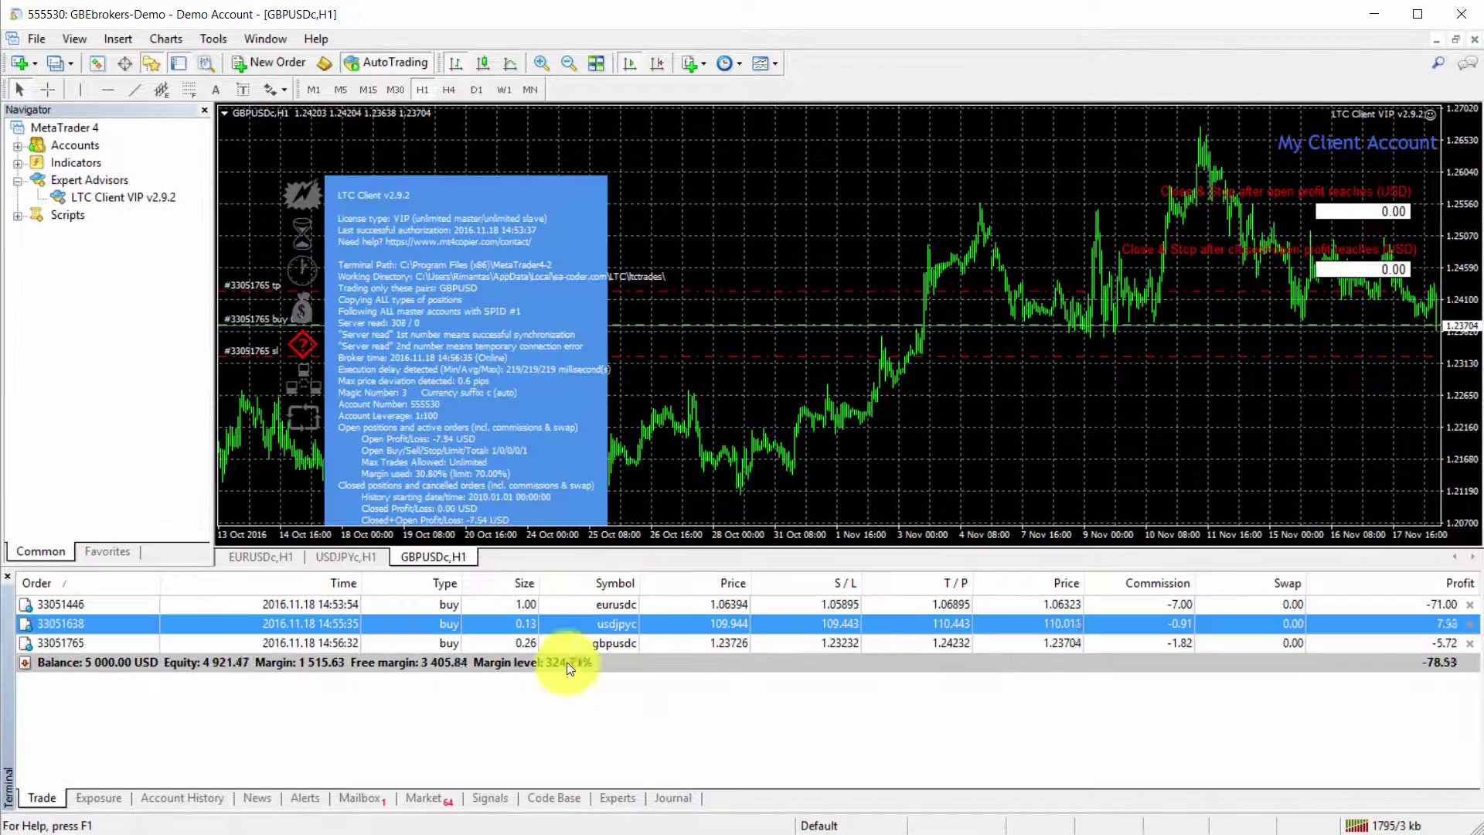
click(564, 643)
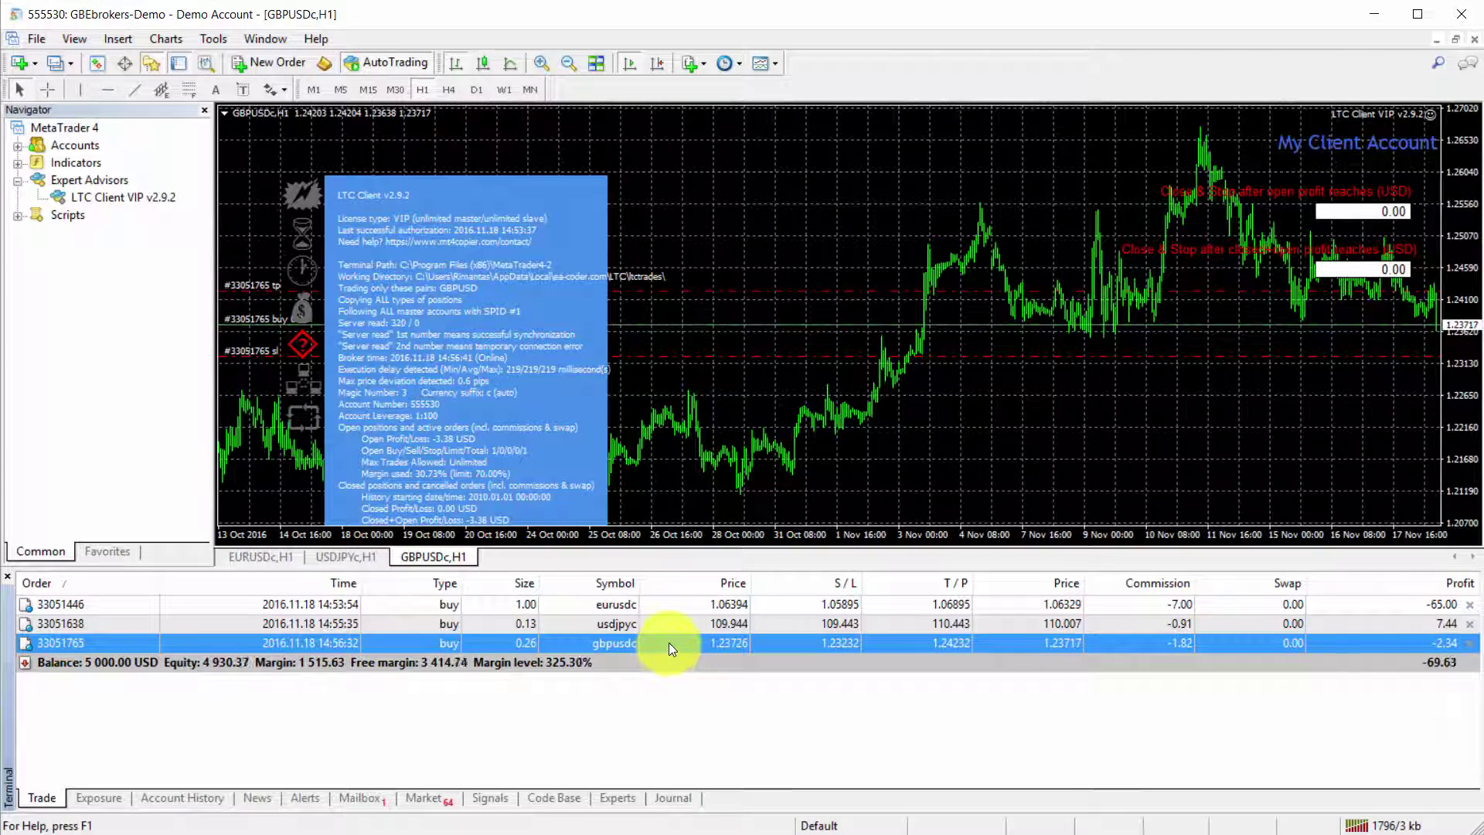
right_click(688, 203)
mouse_move(835, 340)
click(889, 342)
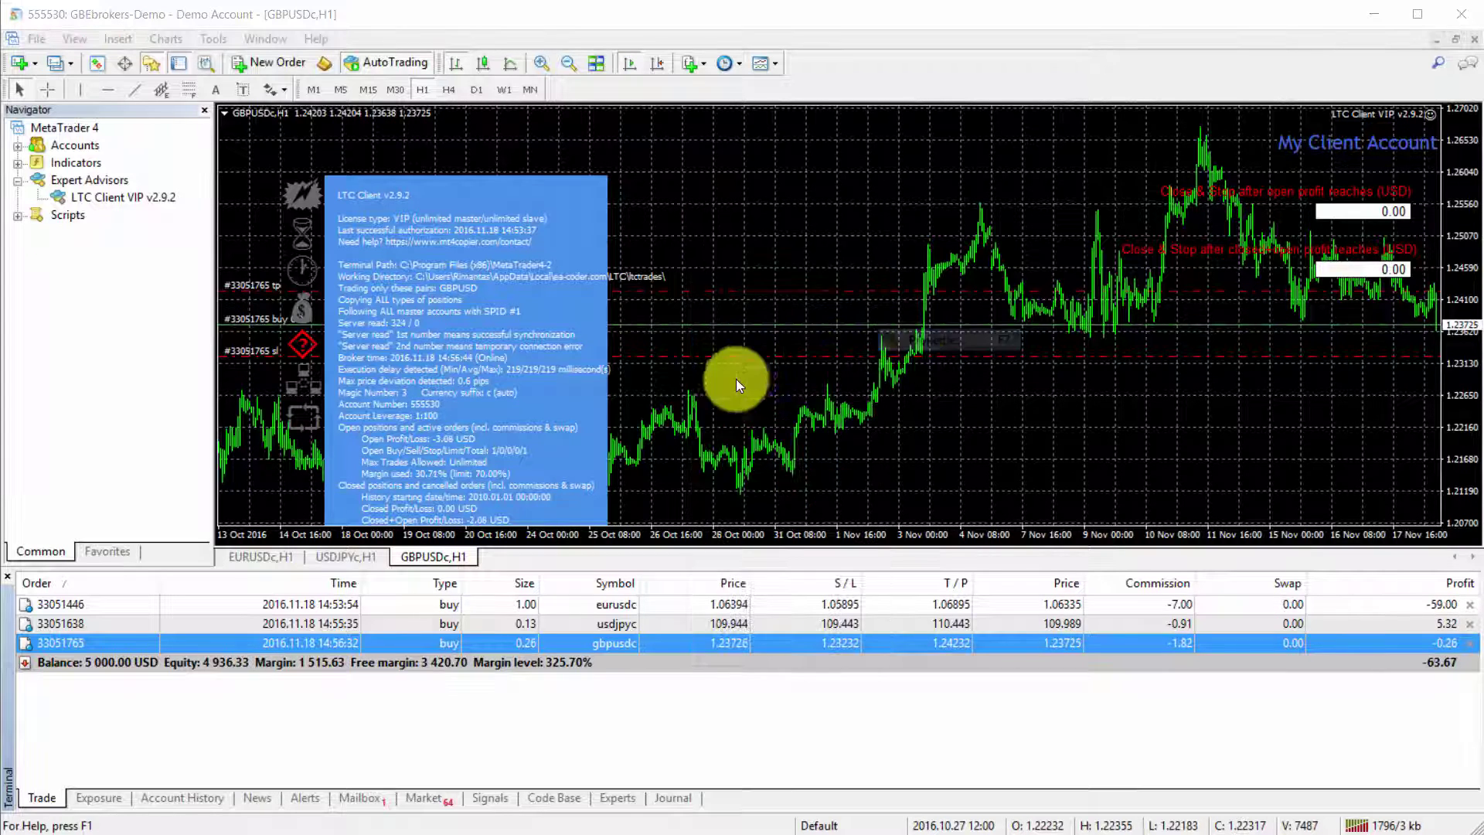
scroll(672, 391, down, 2)
click(568, 371)
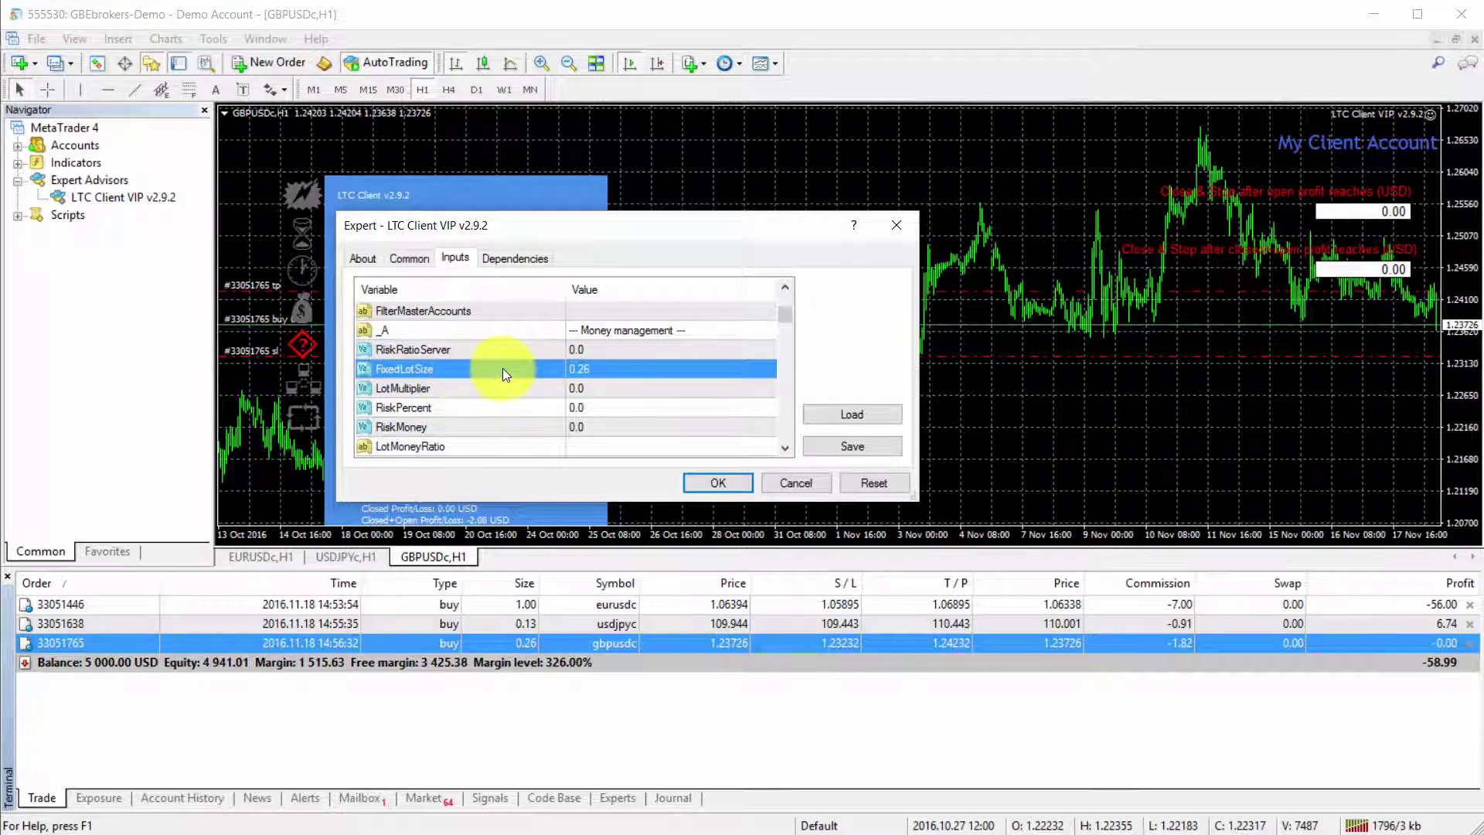
click(771, 484)
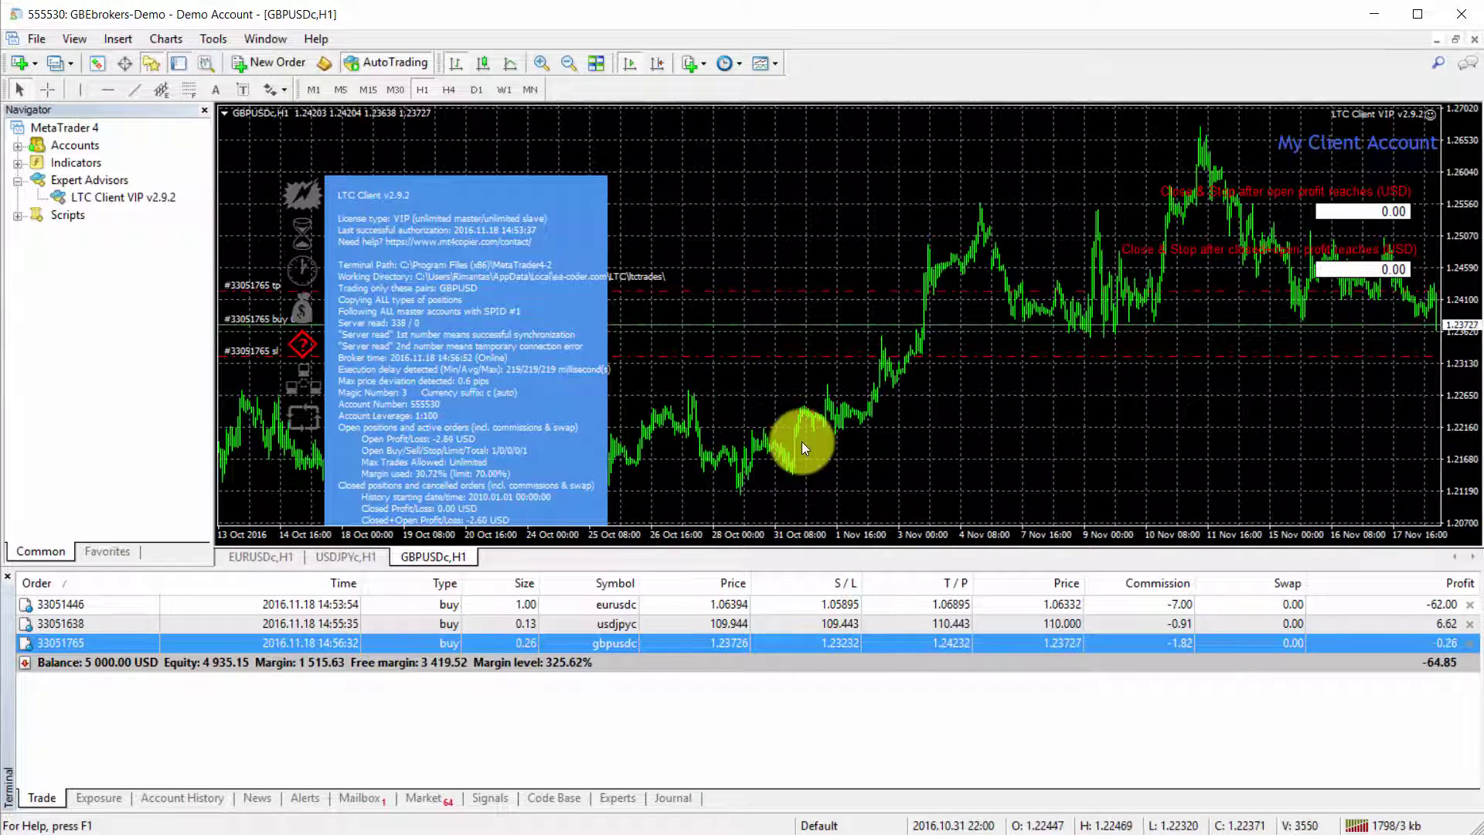
mouse_move(758, 448)
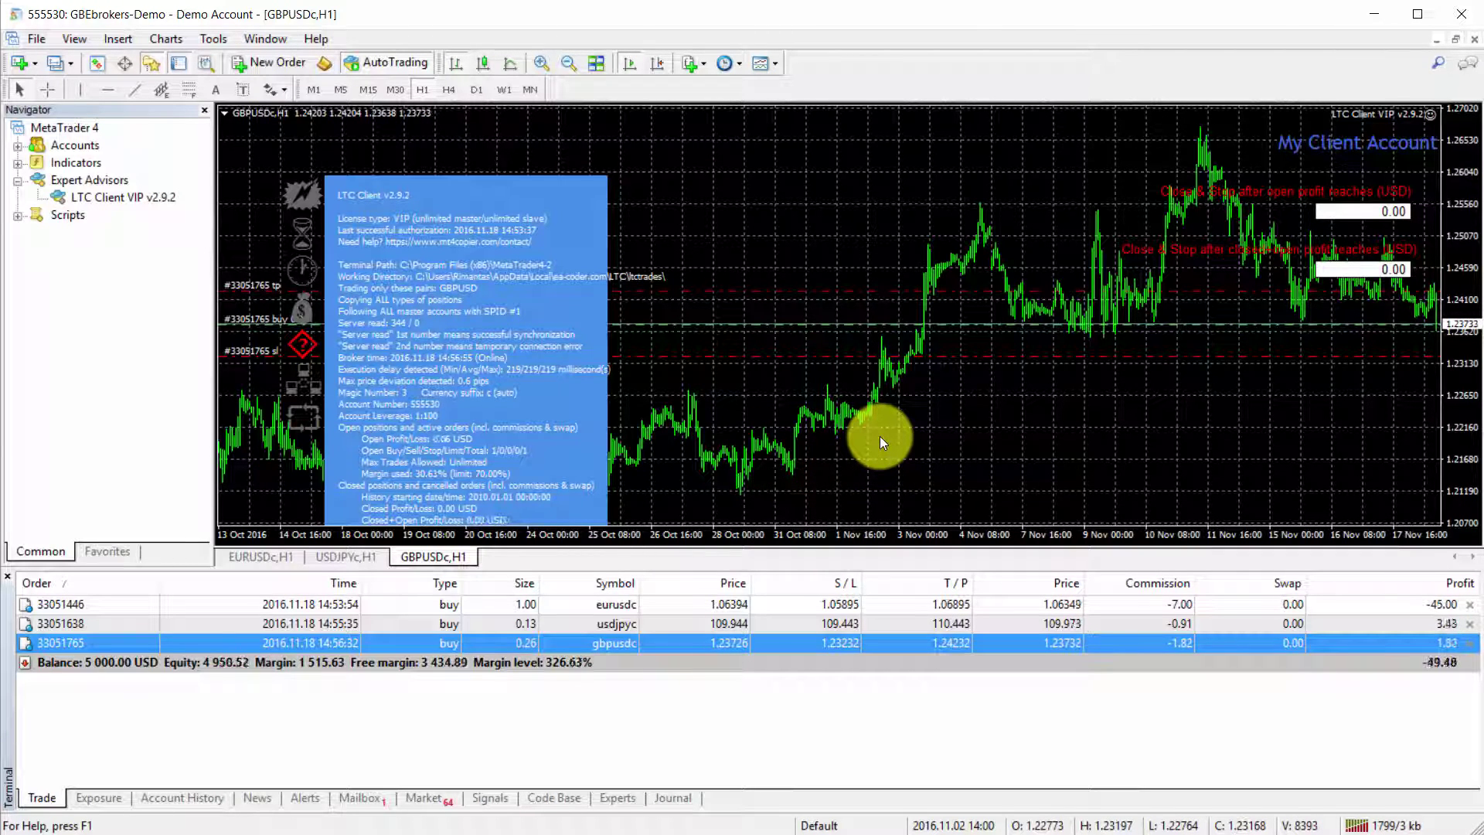
Open the GBPUSDc chart's LTC Client input settings and scroll to OverrideStopLossPips.
right_click(750, 399)
mouse_move(850, 532)
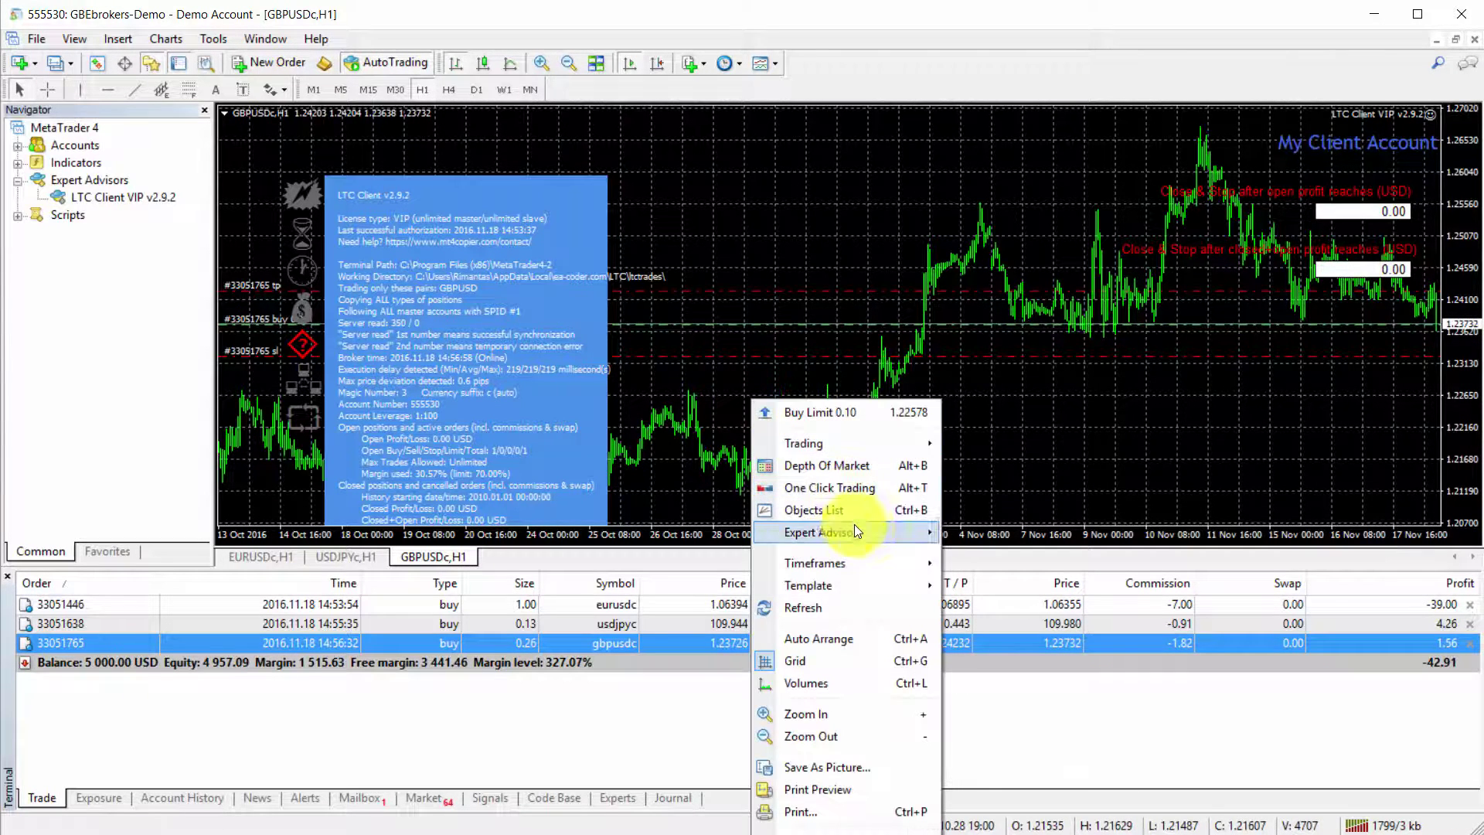
key(Return)
scroll(629, 346, down, 5)
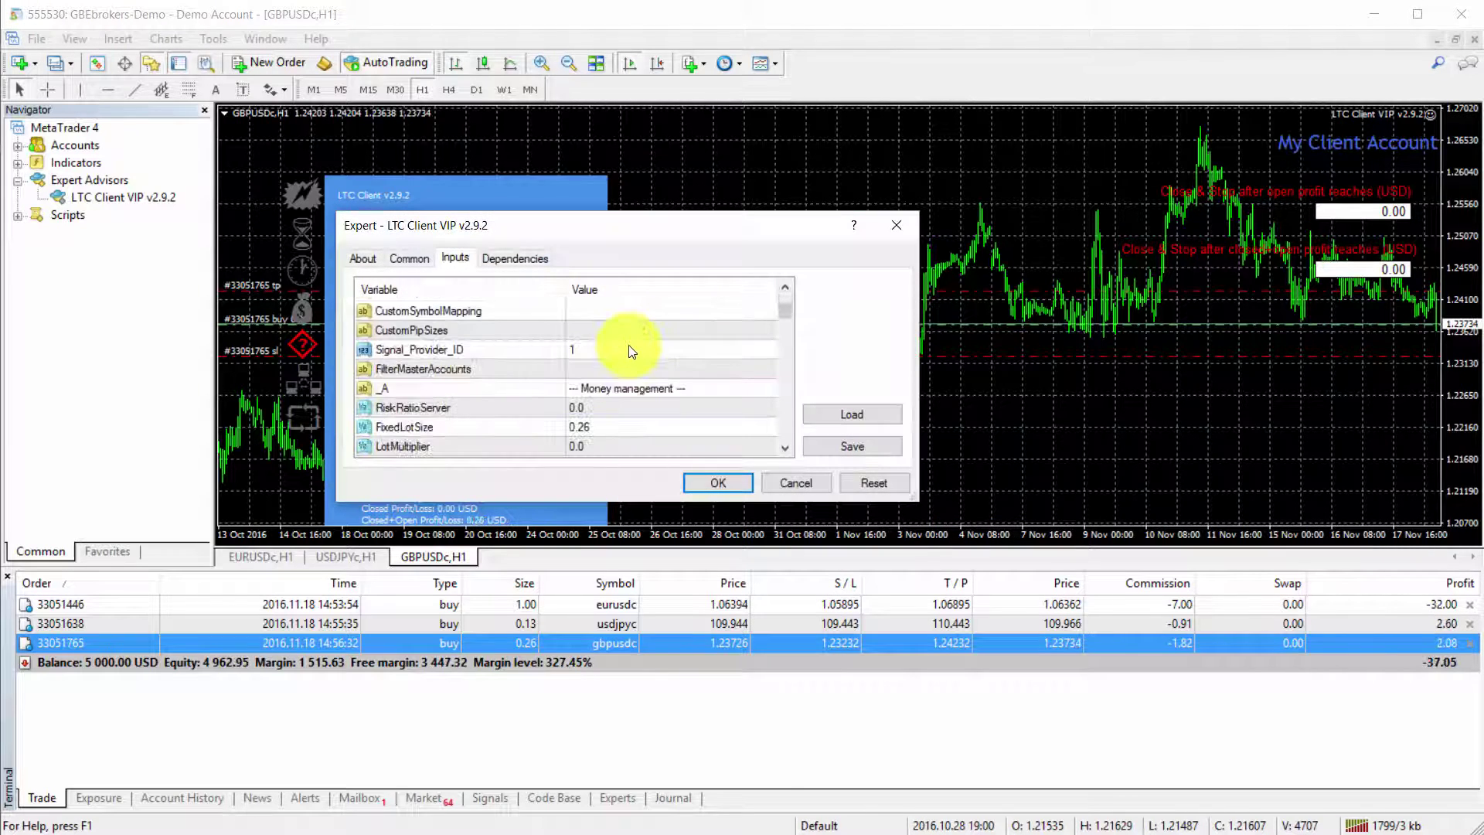
scroll(684, 355, down, 2)
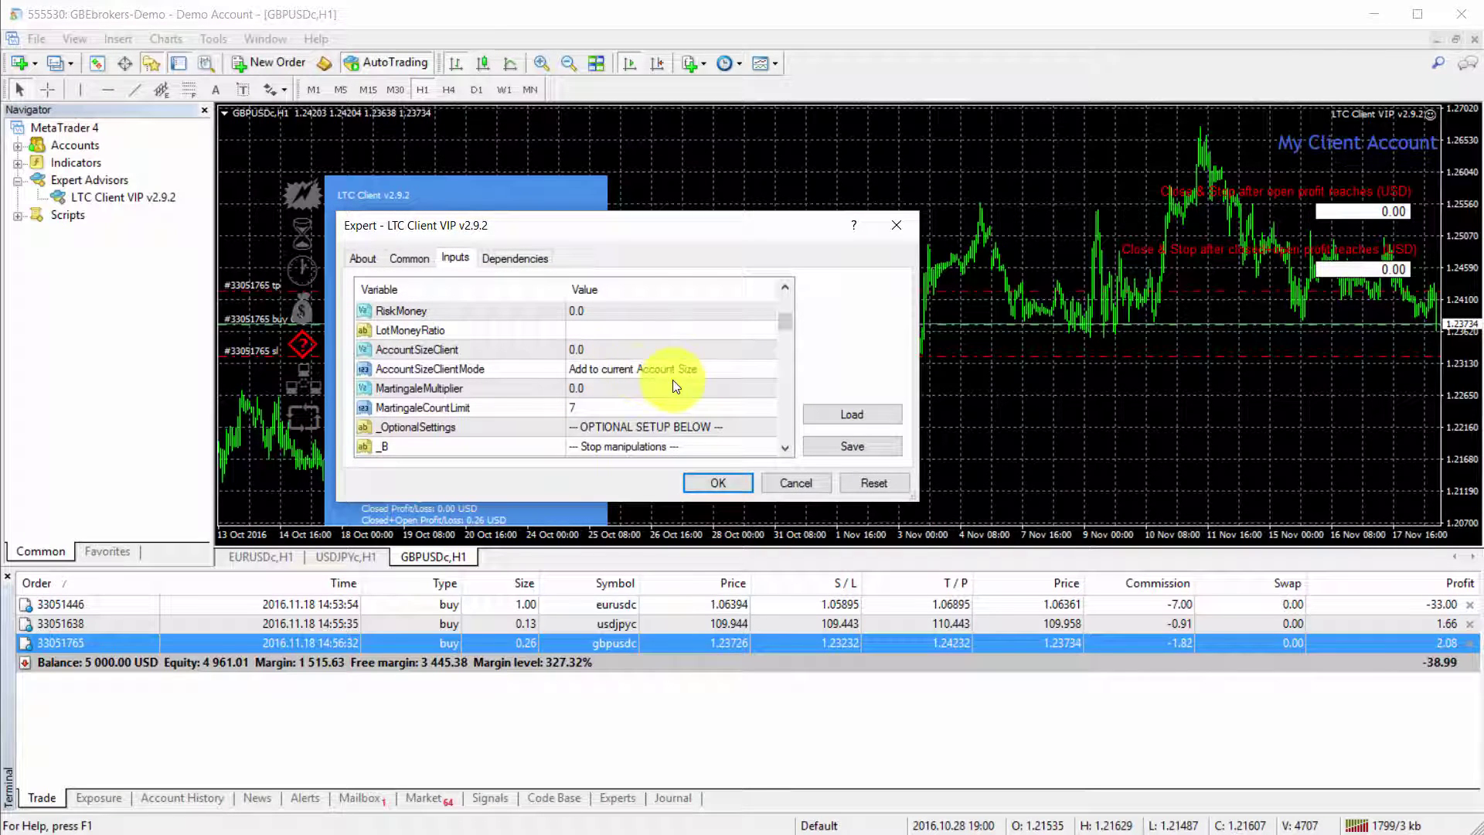
scroll(671, 380, down, 8)
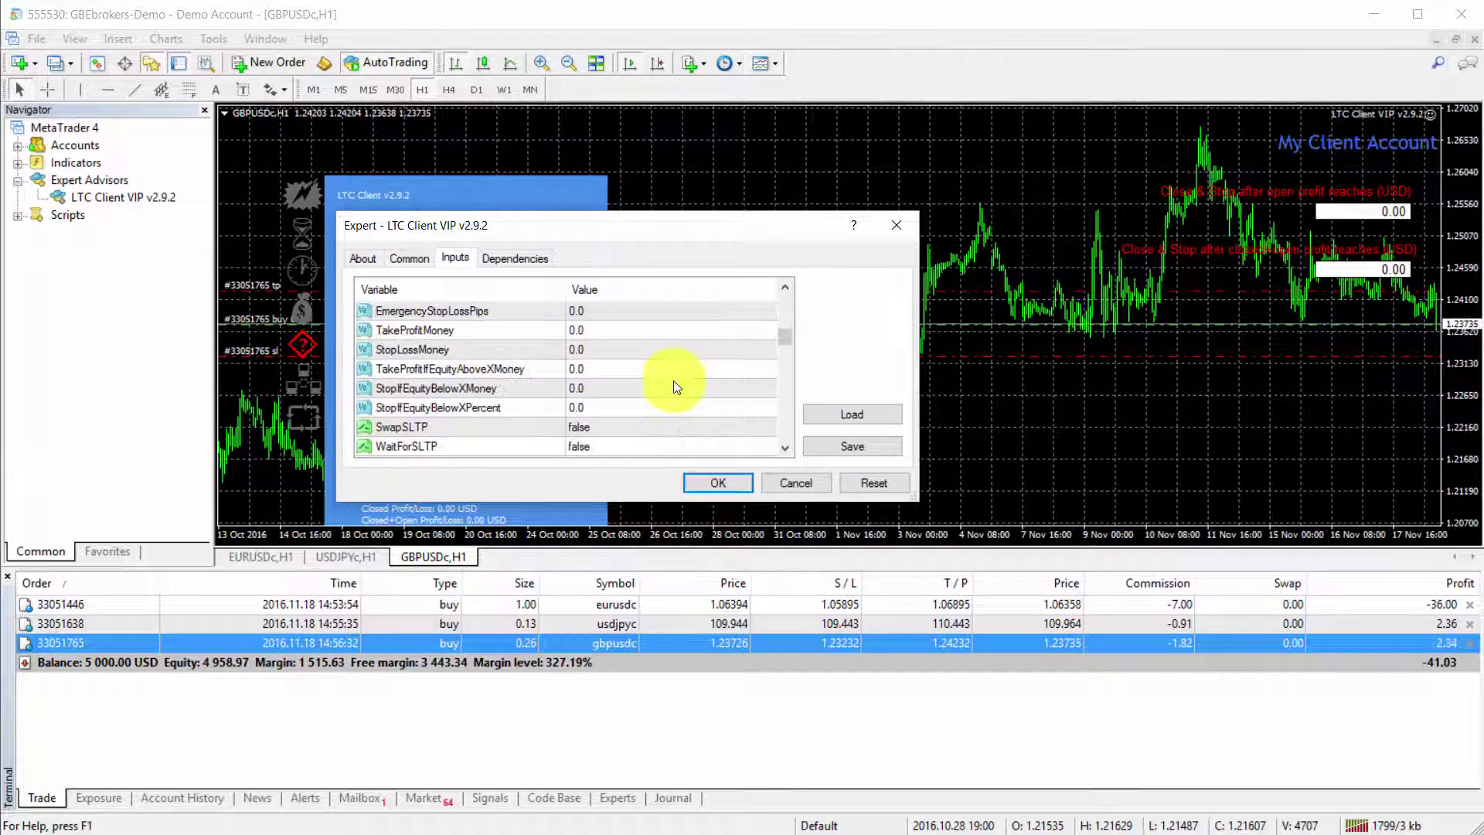
scroll(671, 381, down, 1)
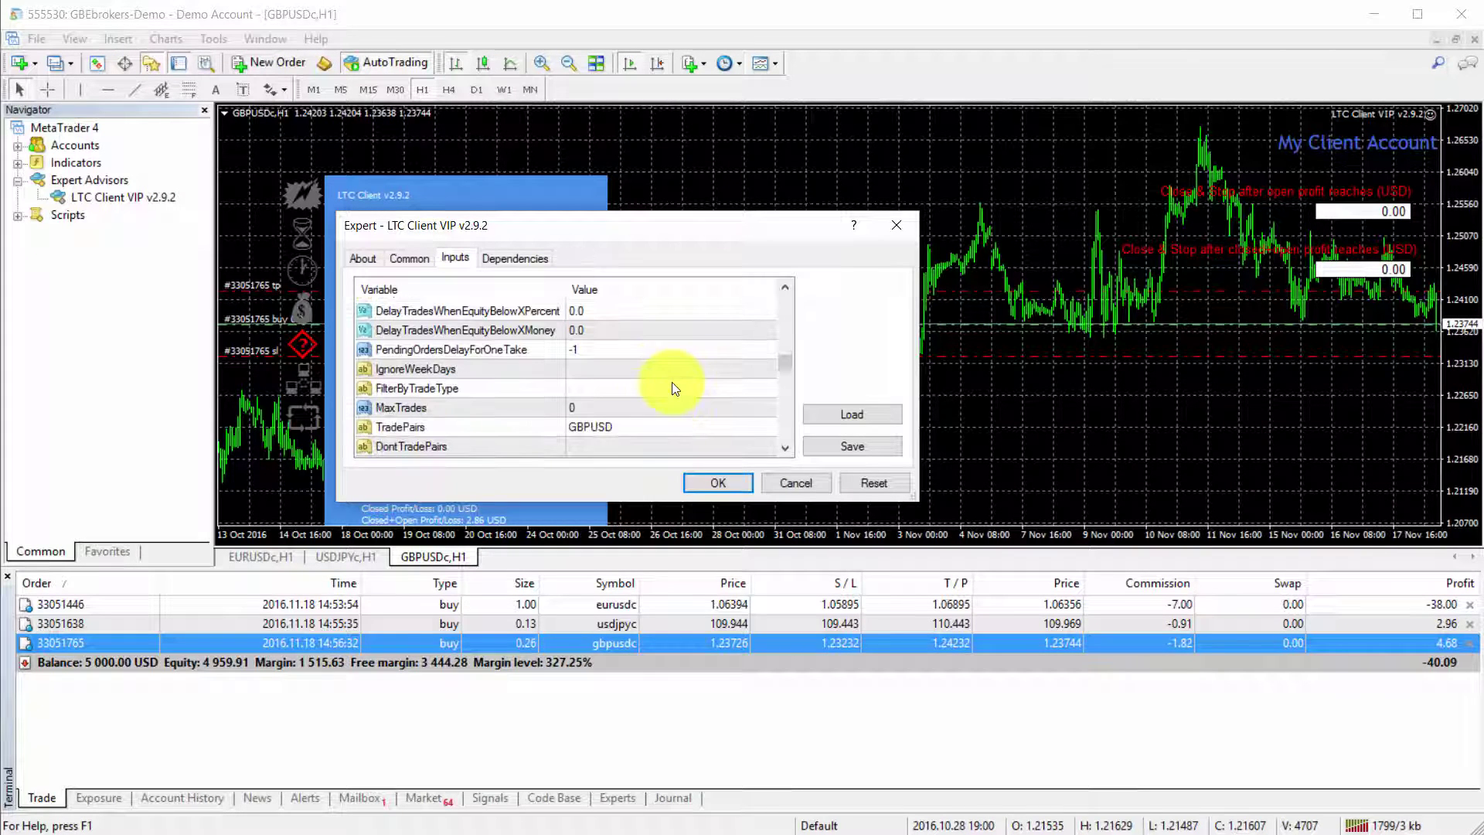
click(631, 423)
scroll(684, 416, up, 1)
scroll(683, 421, up, 8)
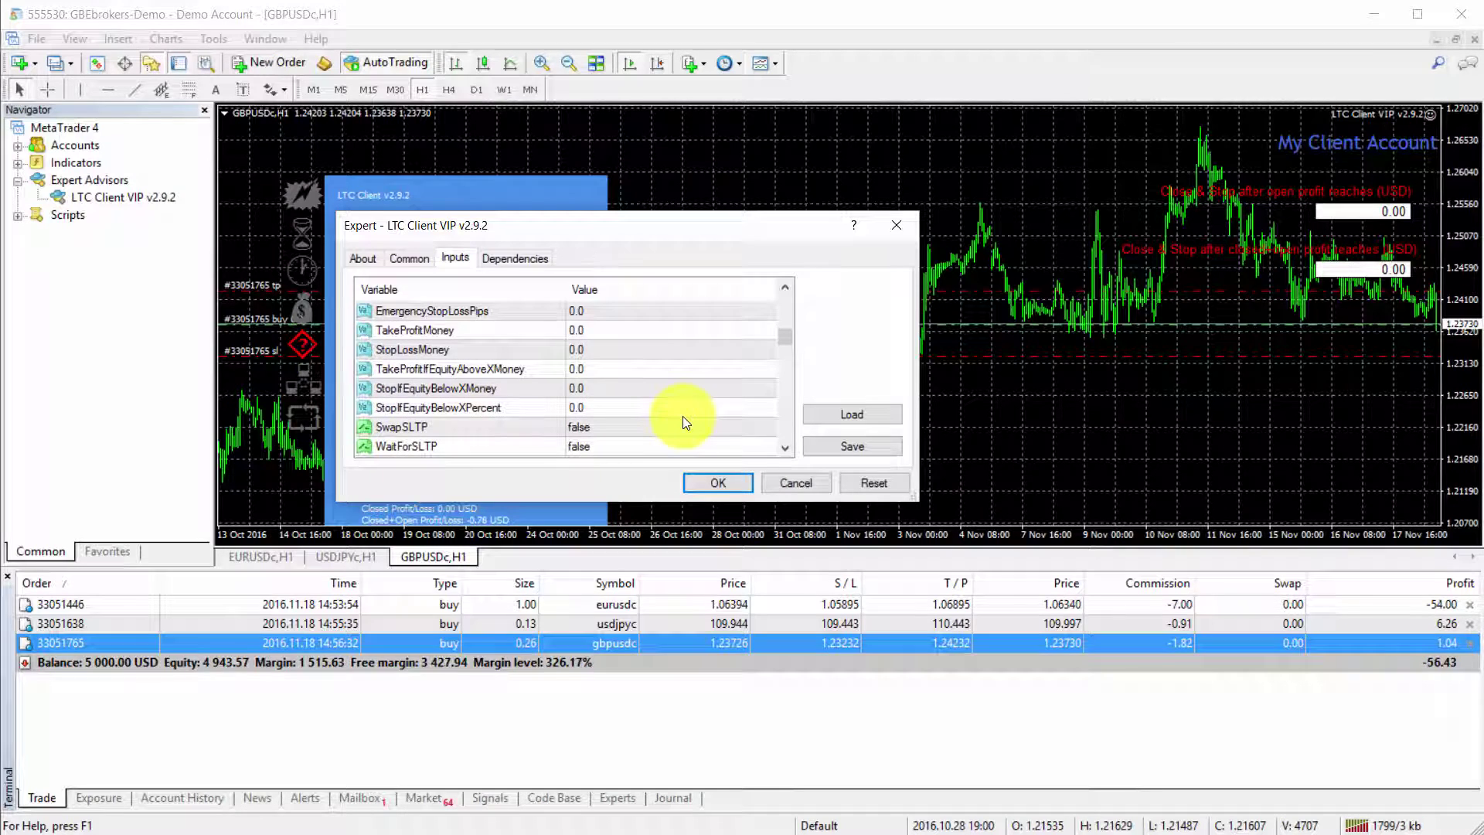
scroll(683, 421, up, 3)
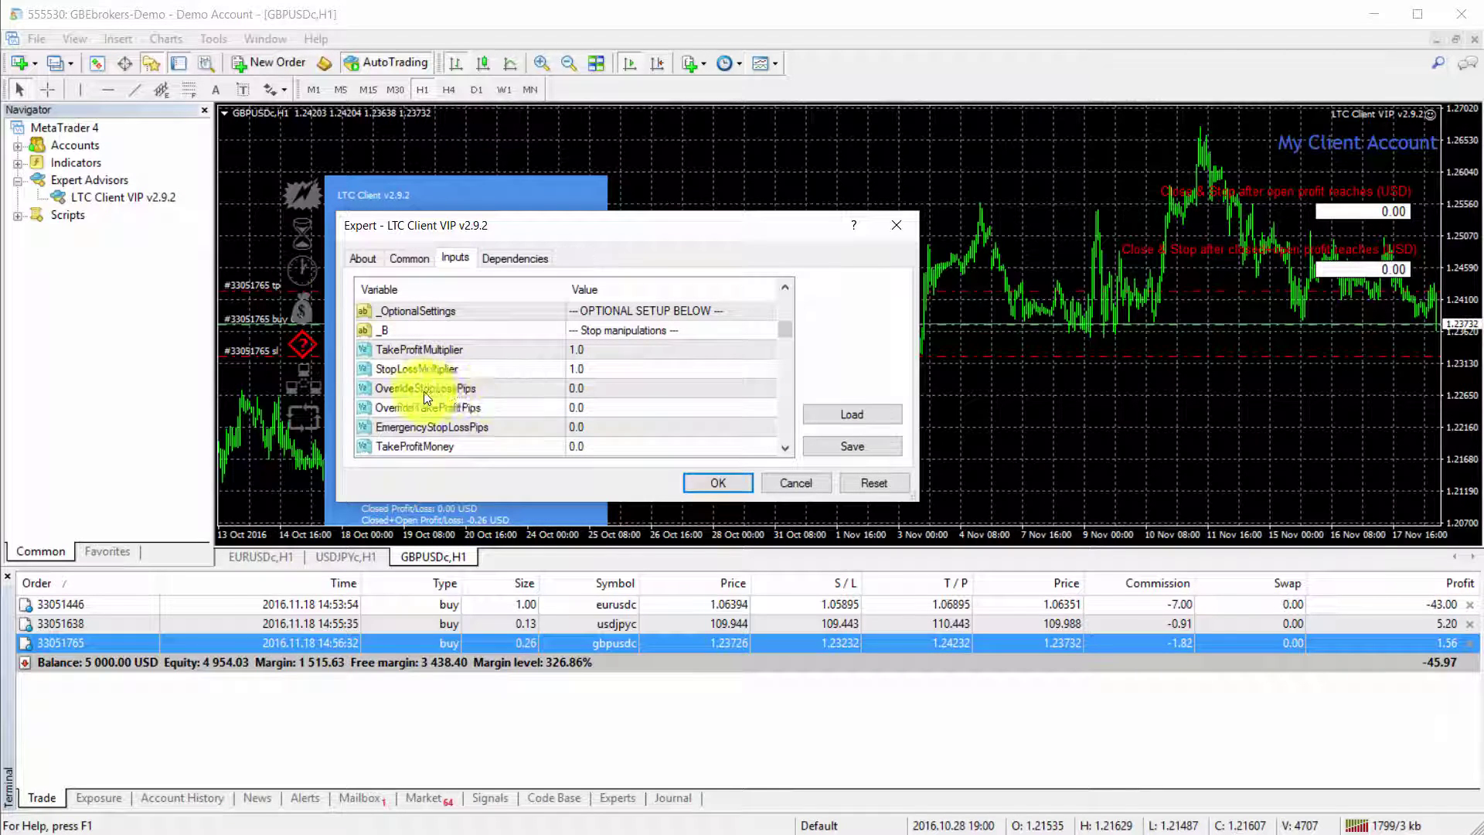
Set OverrideStopLossPips to 20.0 and apply, moving the gbpusdc stop loss to 1.23532.
click(545, 389)
click(646, 388)
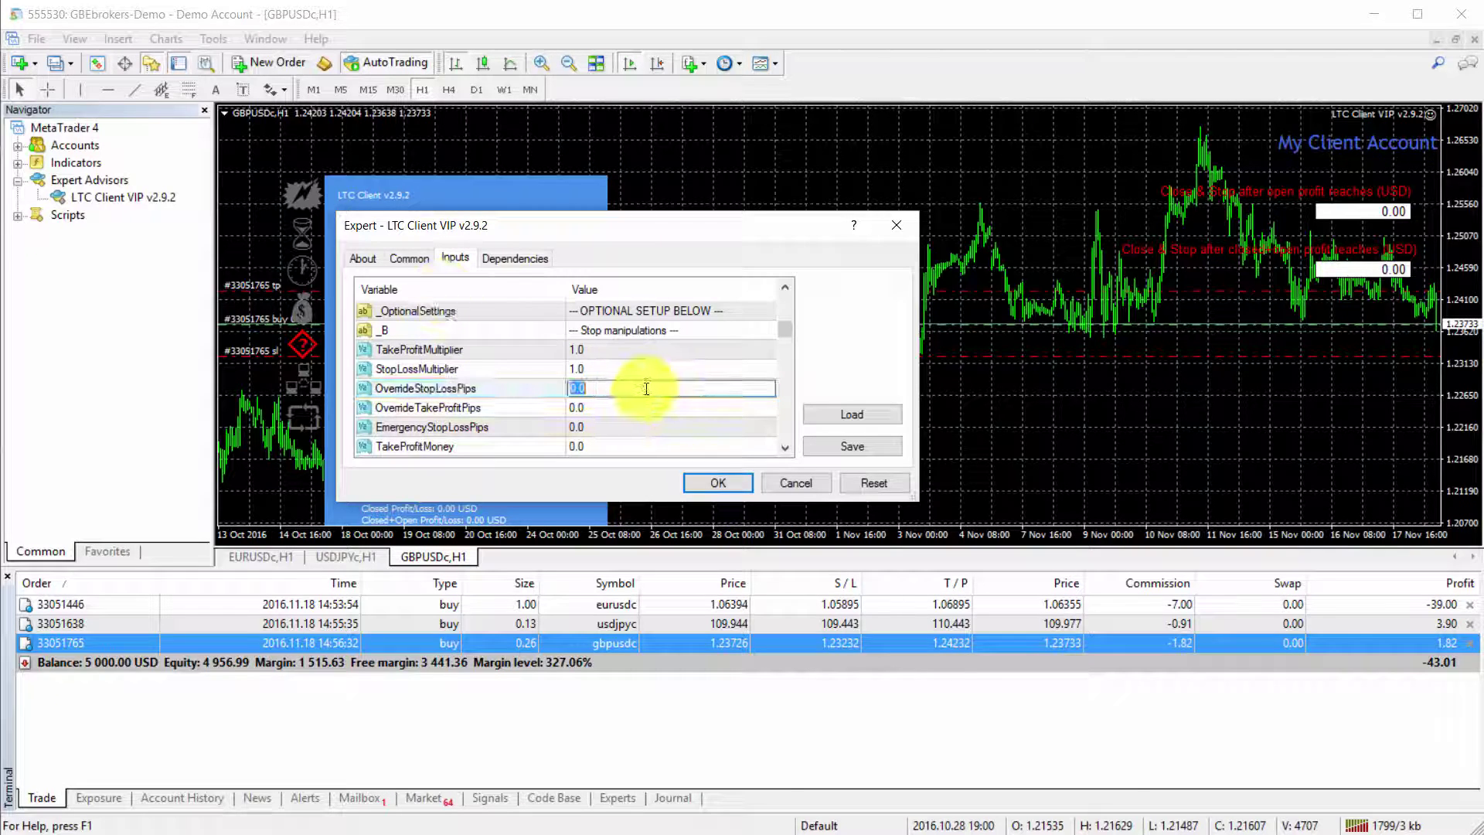
key(Return)
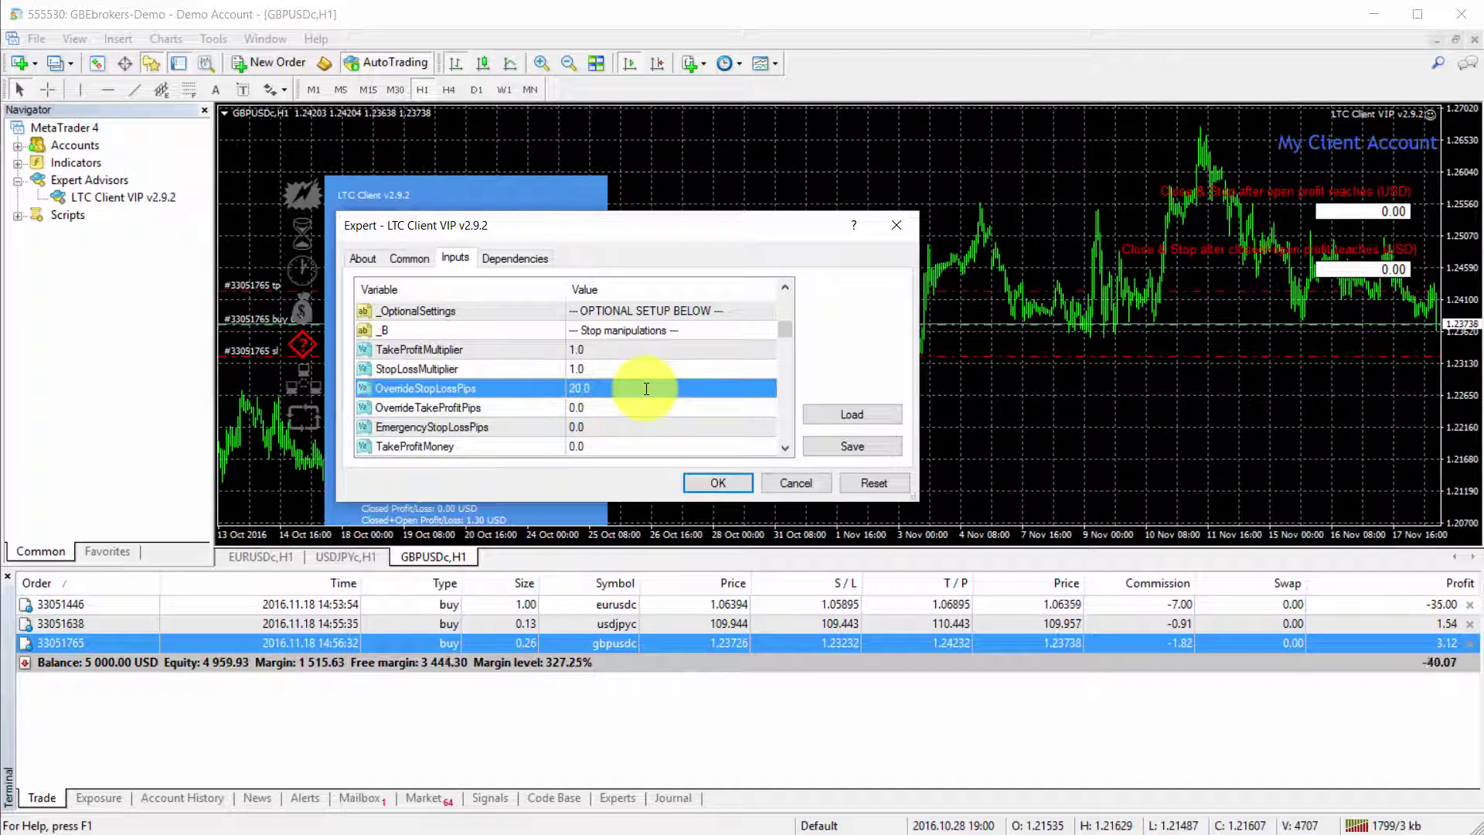
click(717, 482)
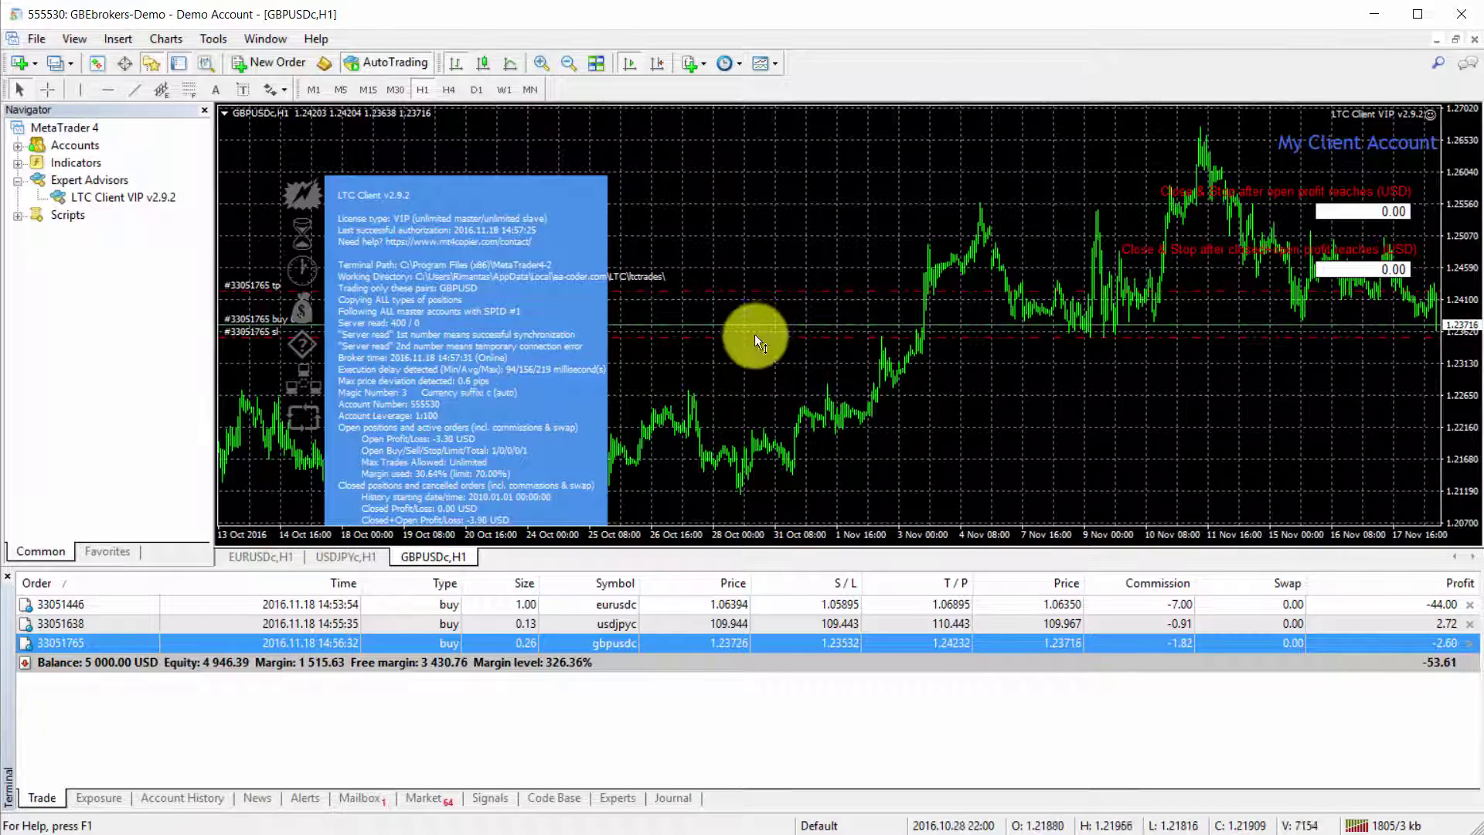
Modify the master's 0.01-lot gbpusd buy to clear its stop loss and take profit to 0.00000.
click(727, 811)
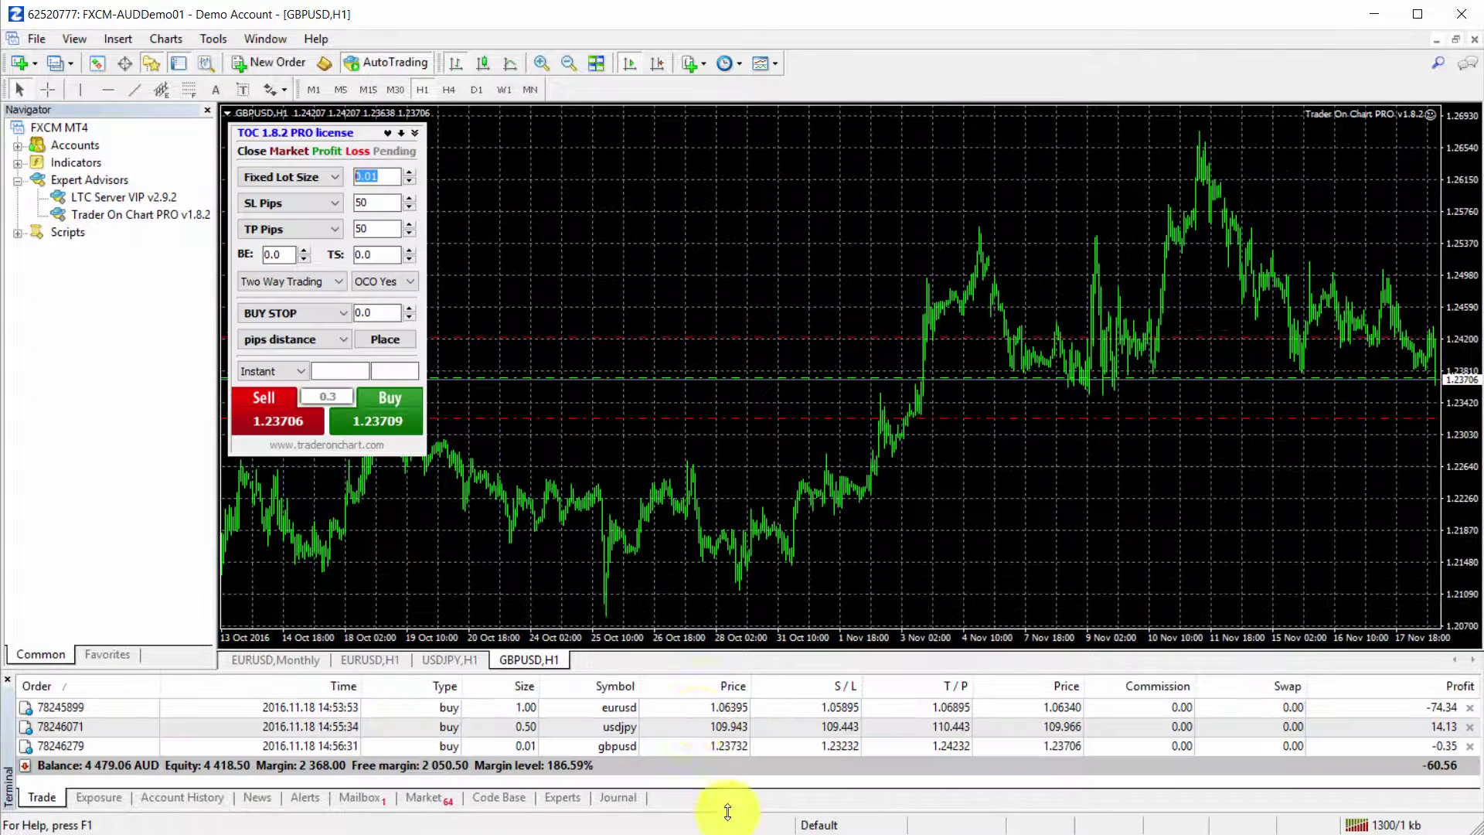
click(675, 747)
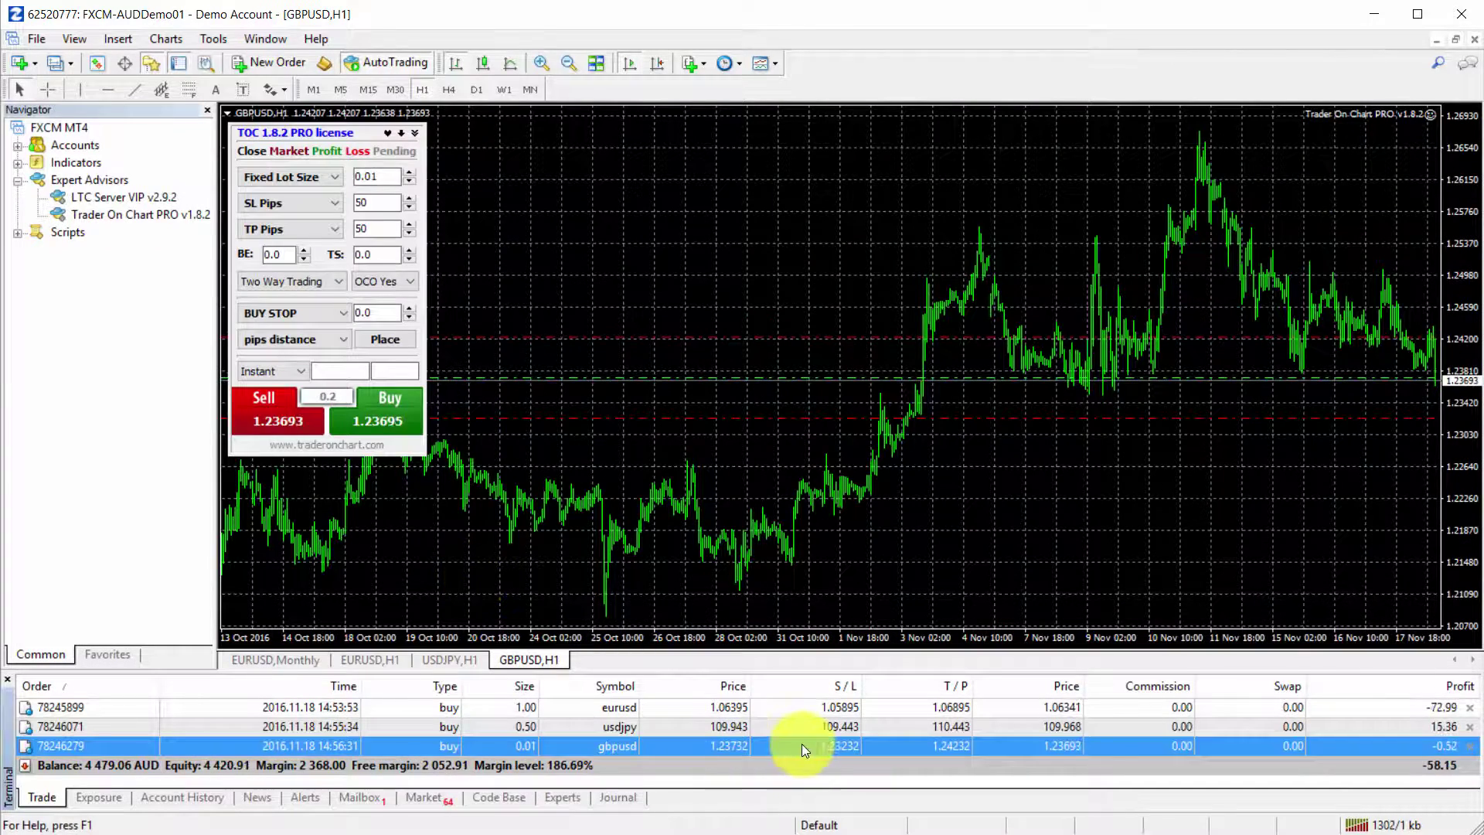
double_click(600, 744)
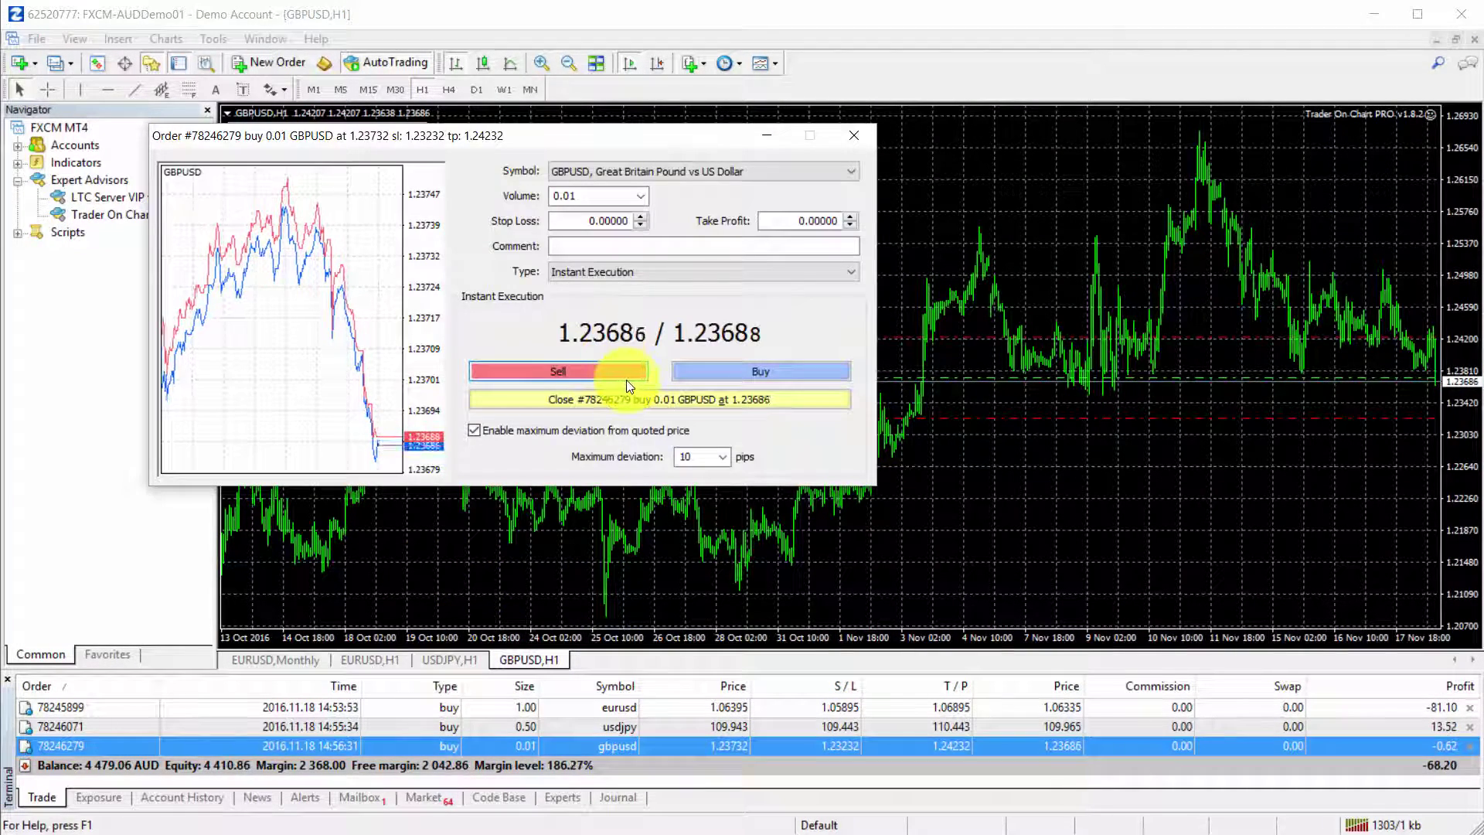
click(646, 271)
click(582, 301)
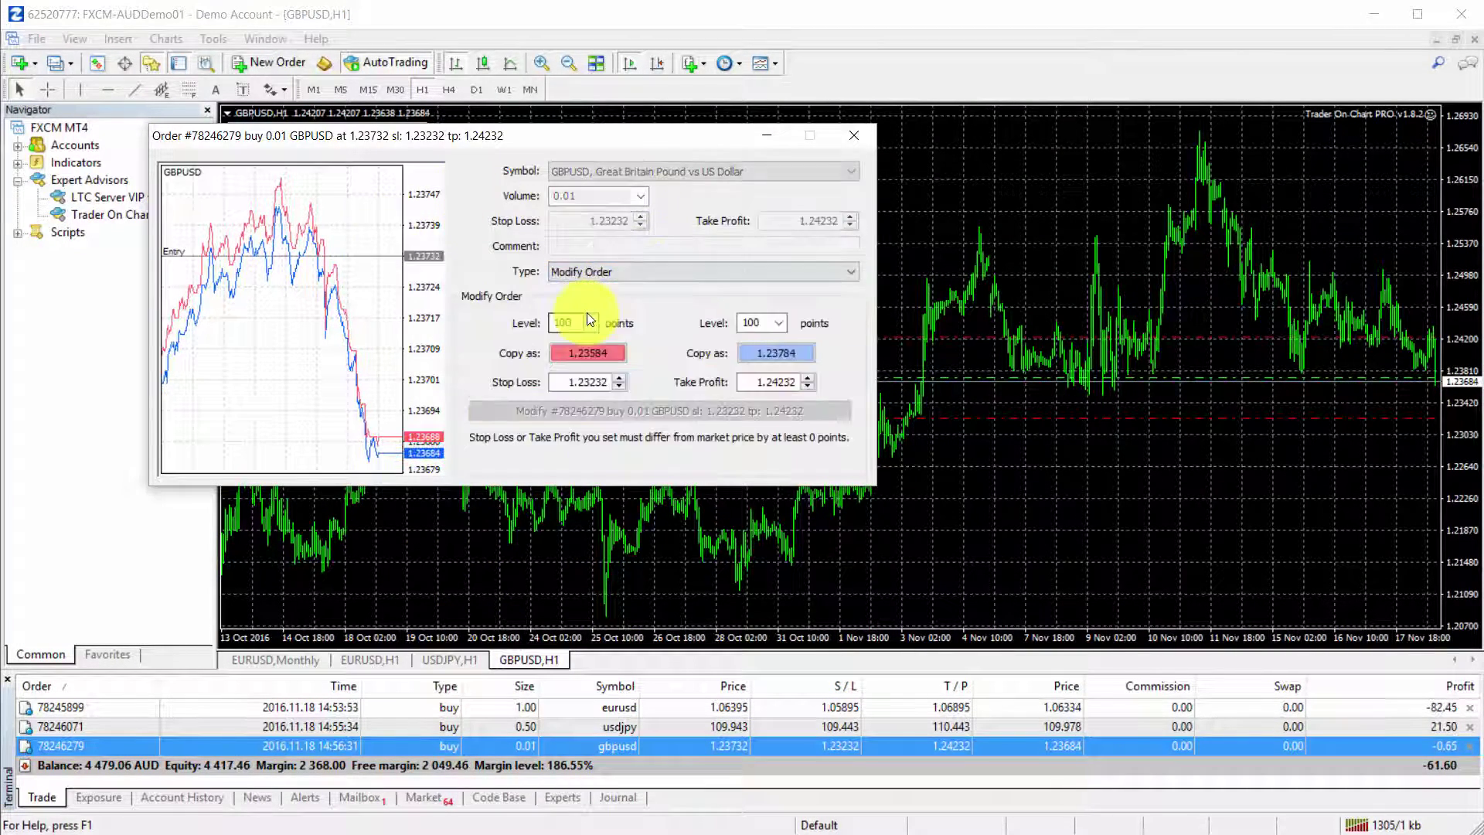
double_click(581, 382)
key(BackSpace)
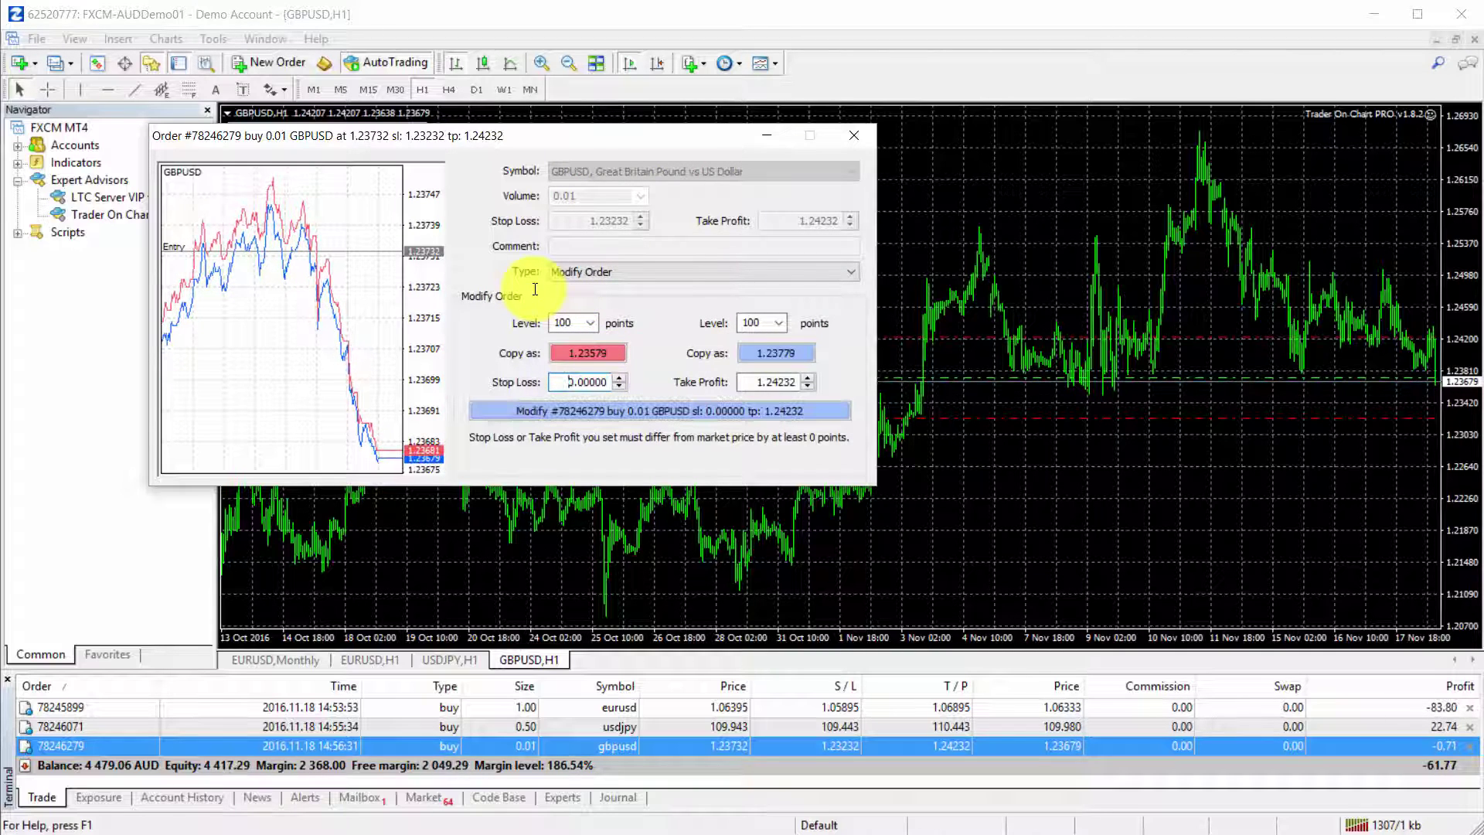
key(Tab)
key(BackSpace)
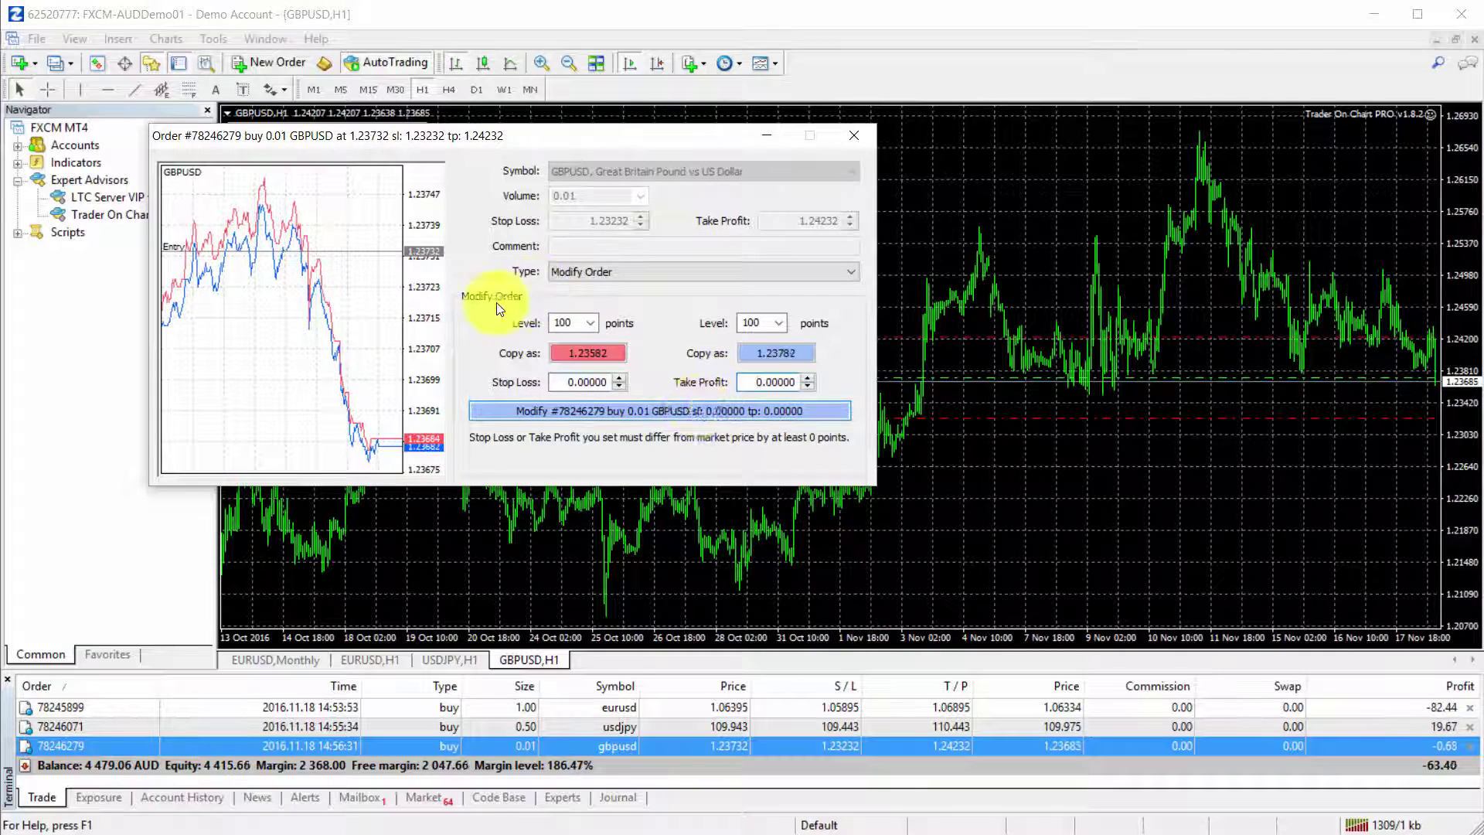
click(741, 411)
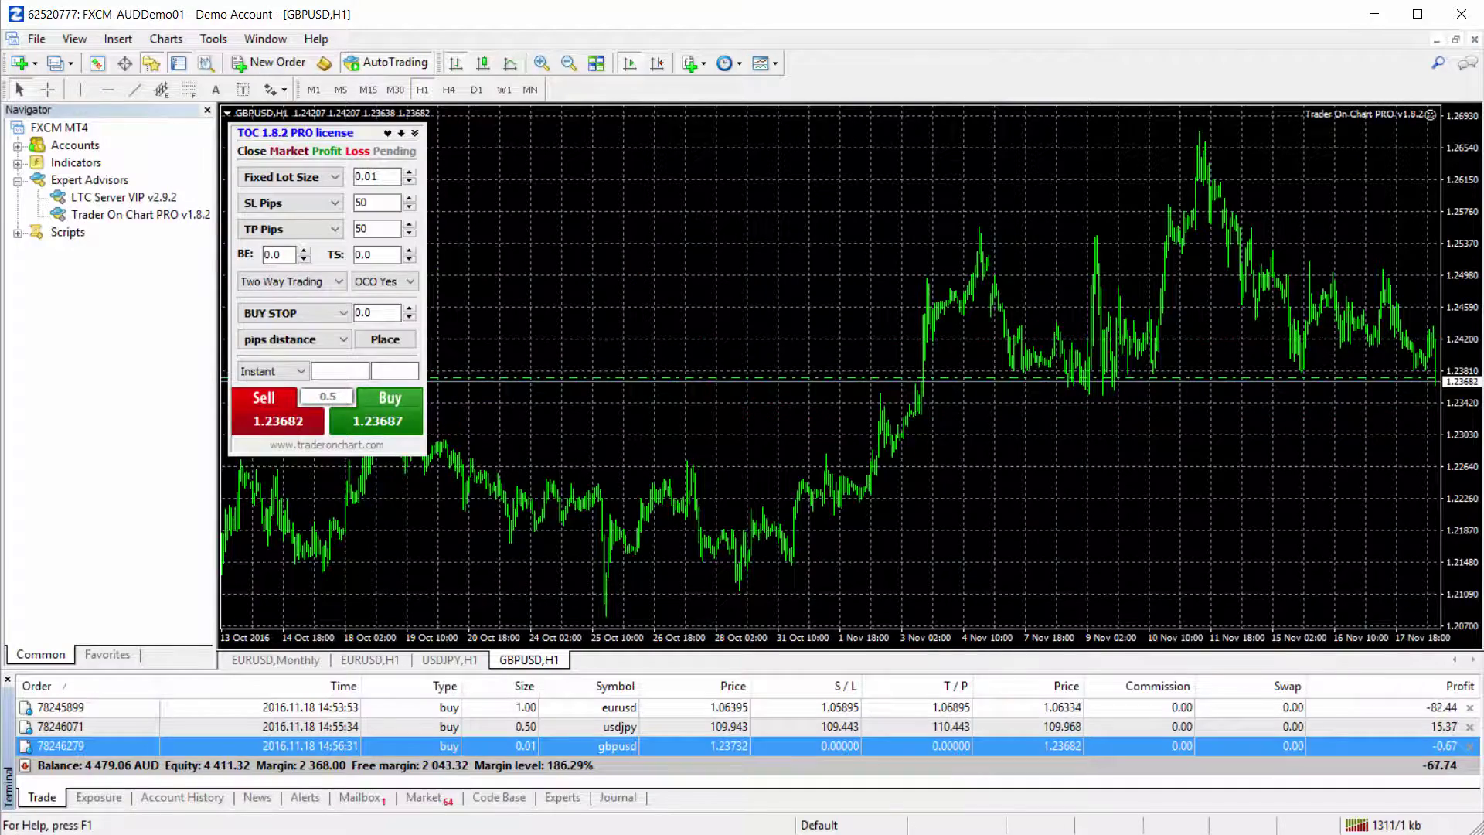
key(alt+Tab)
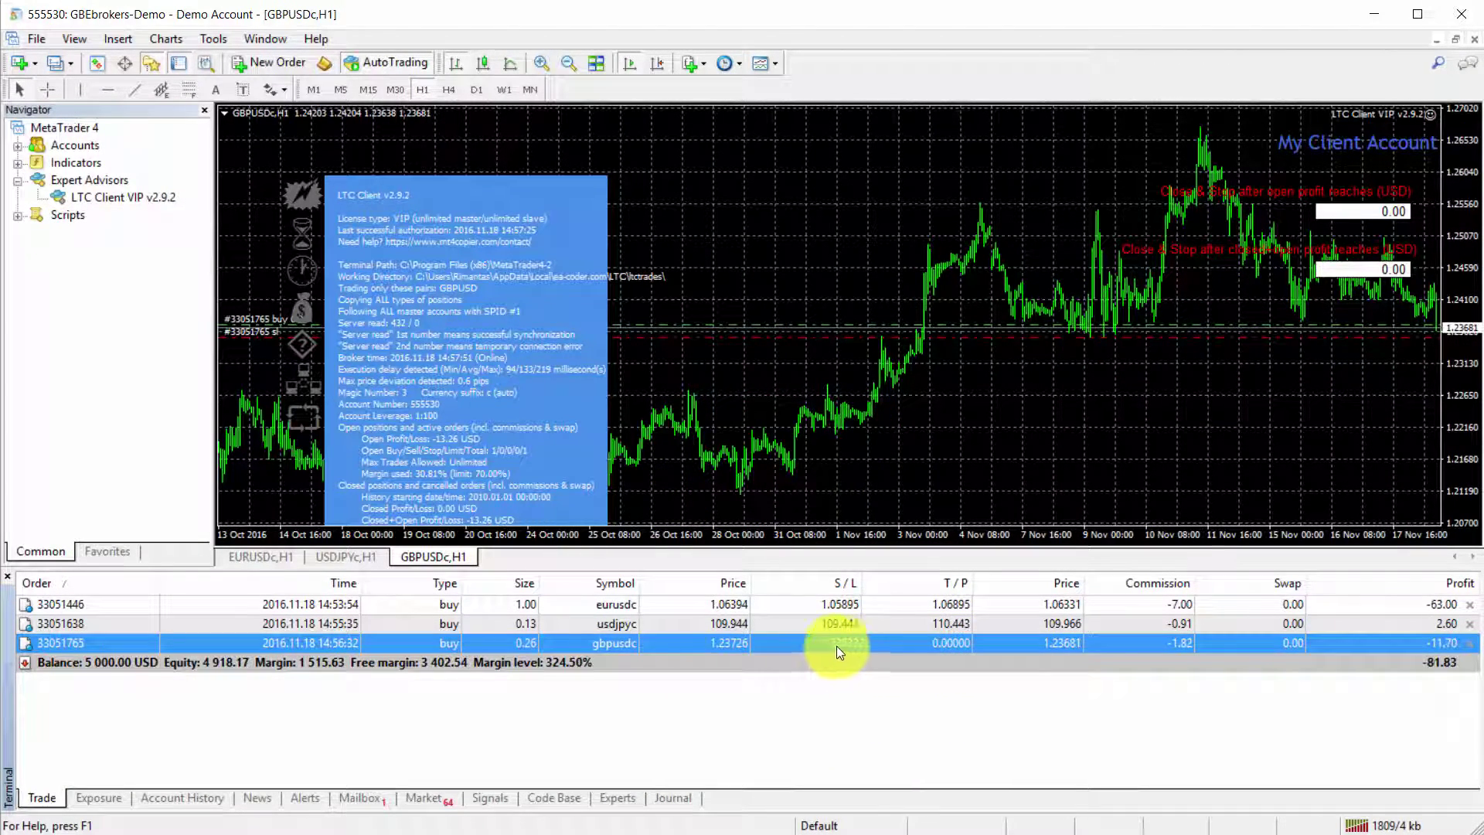
Reopen the LTC Client VIP inputs and review OverrideStopLossPips 20.0 and MagicNumber 3.
right_click(757, 423)
key(Return)
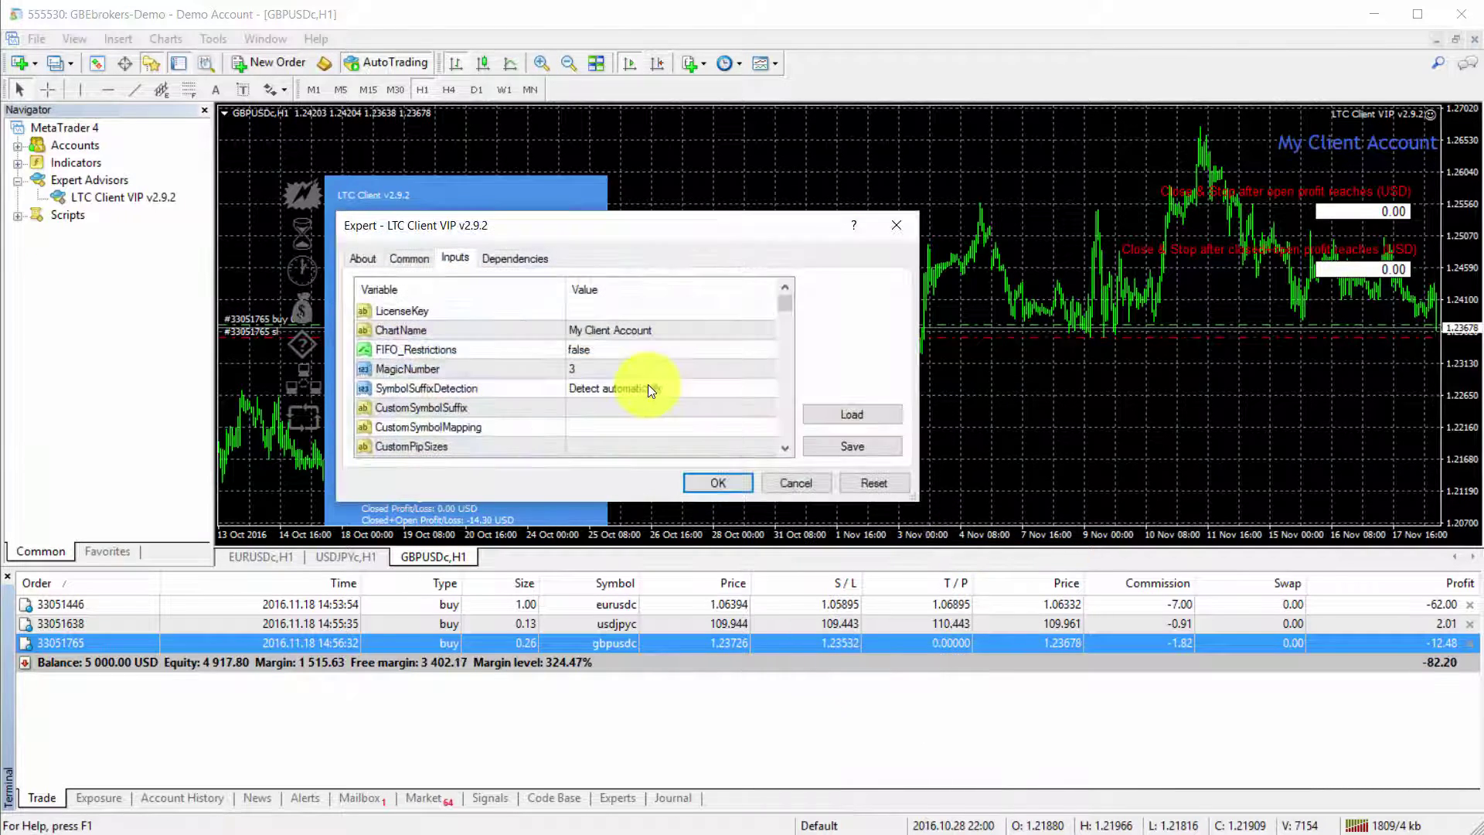
scroll(647, 383, down, 6)
scroll(646, 393, down, 2)
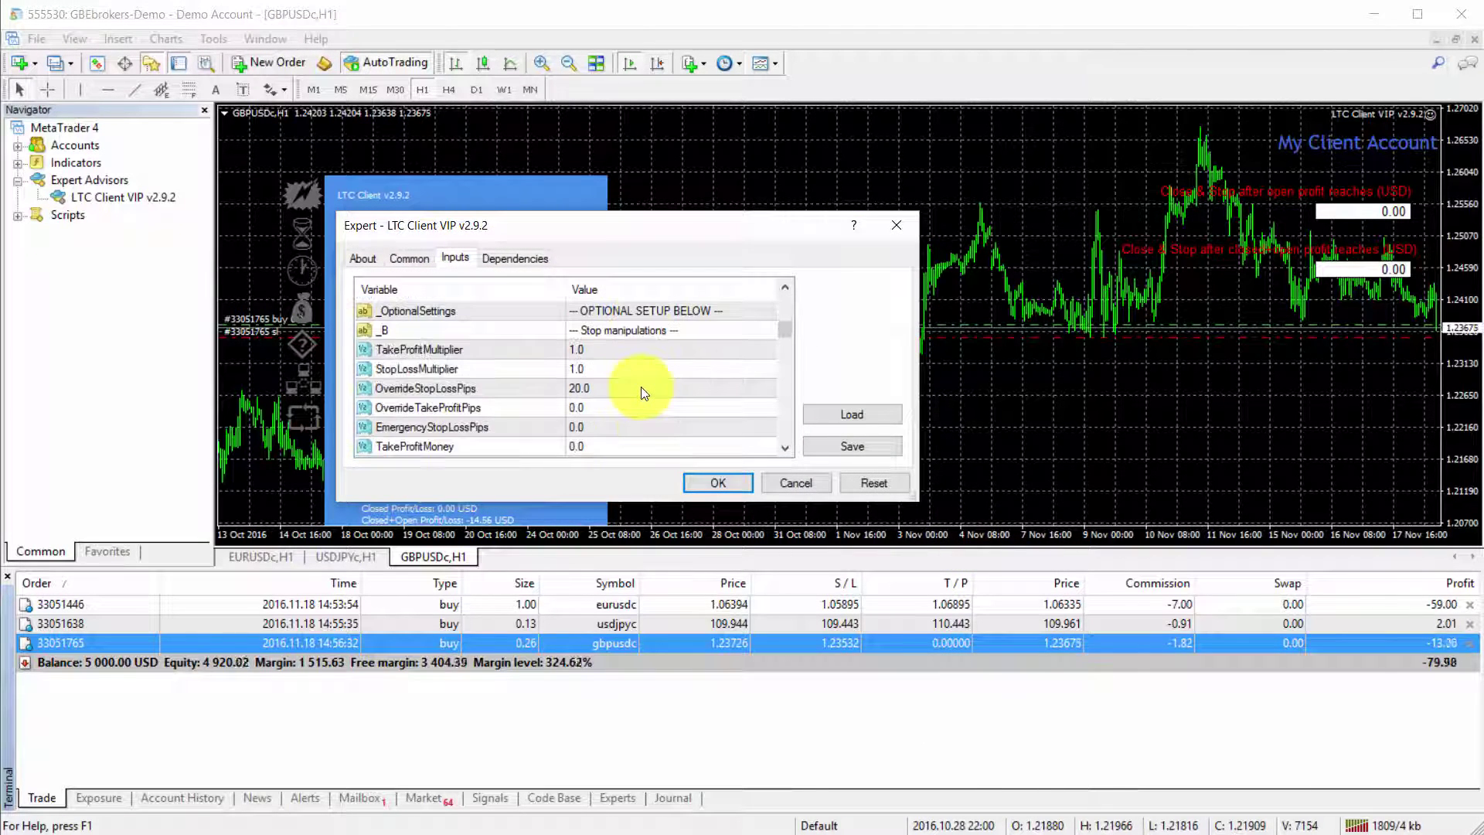
click(641, 391)
scroll(642, 391, down, 10)
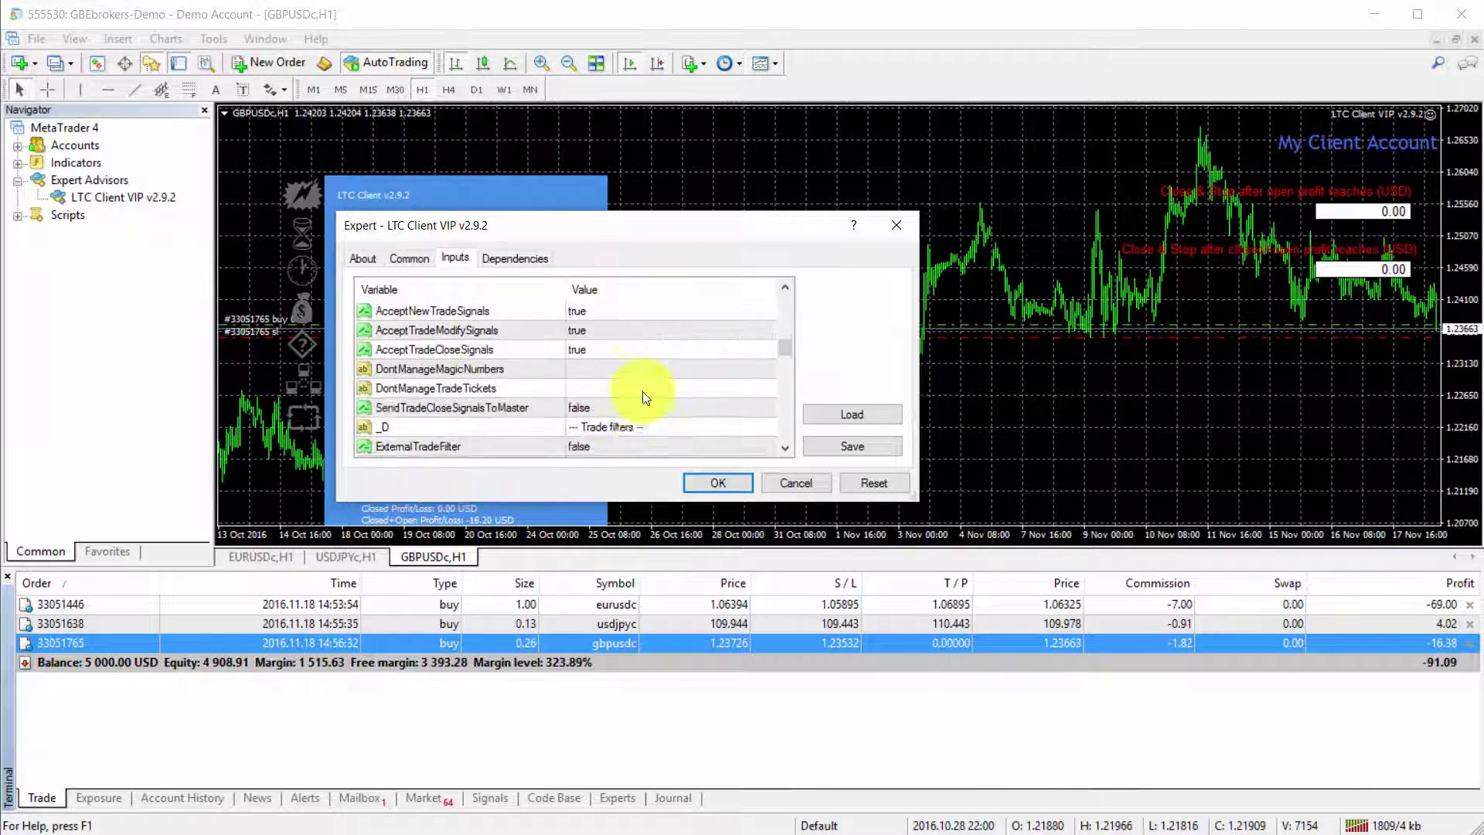
scroll(625, 367, down, 5)
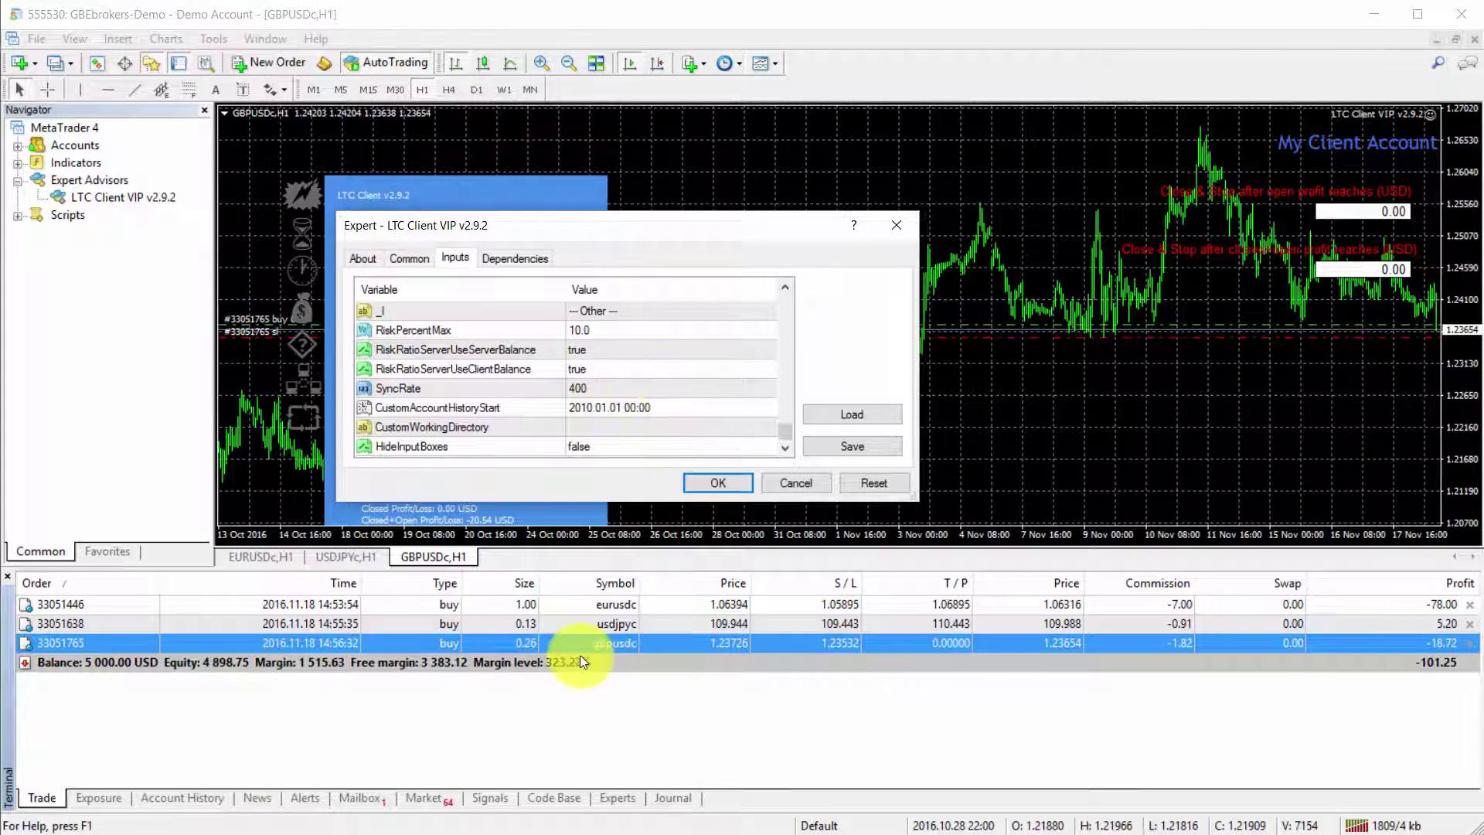
scroll(655, 420, up, 3)
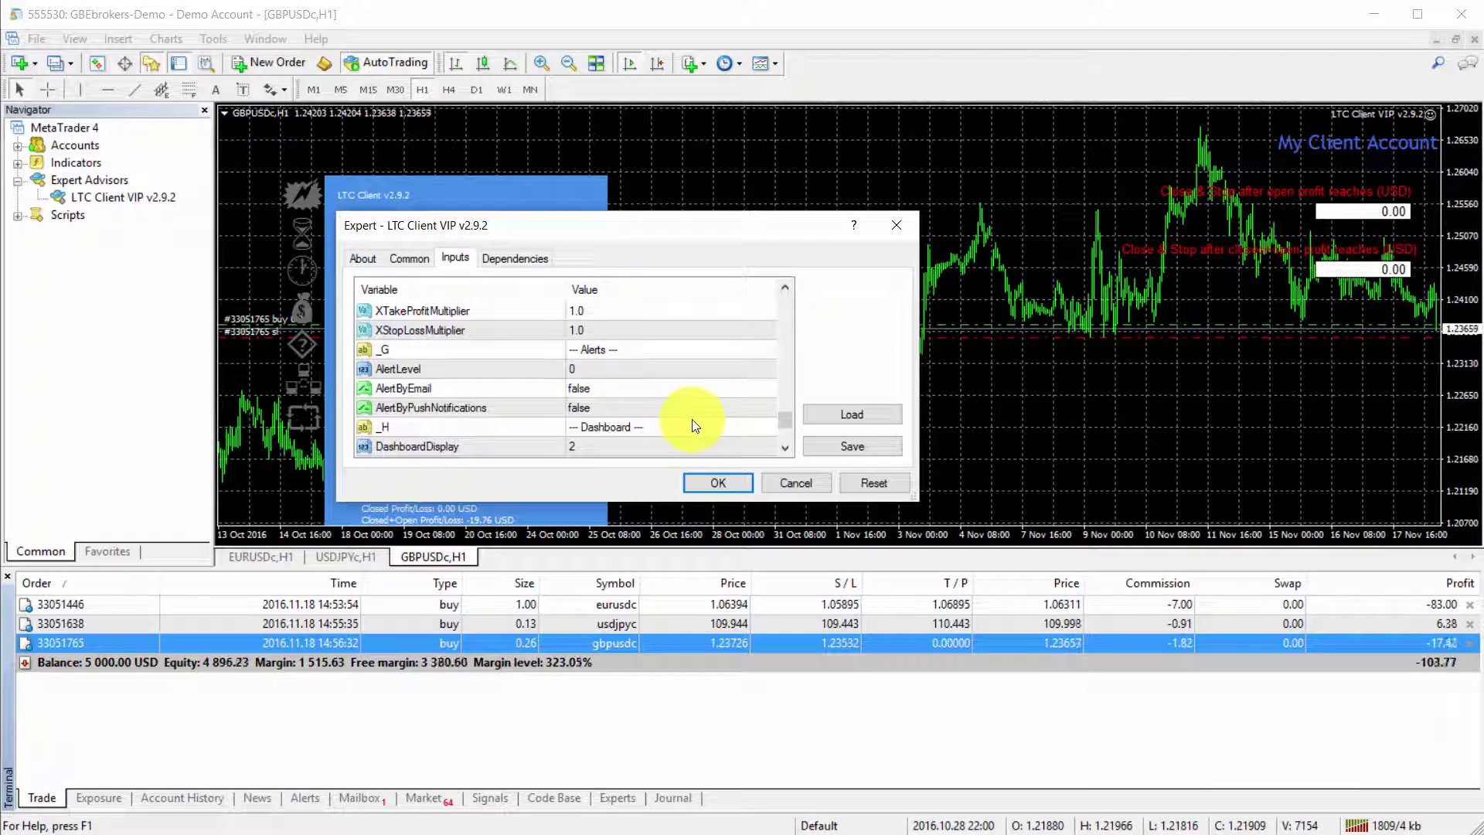
scroll(693, 419, up, 10)
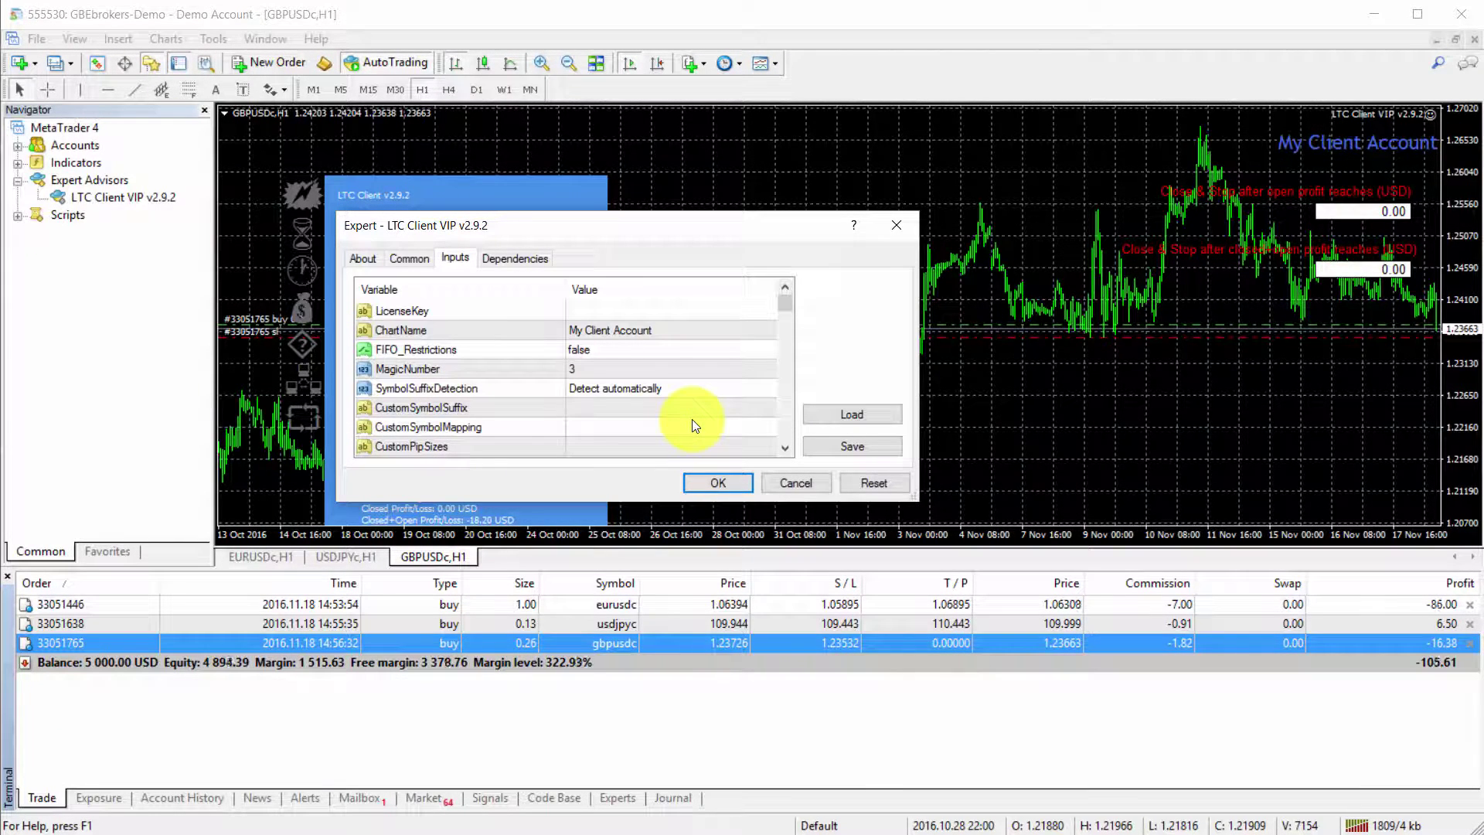
click(691, 371)
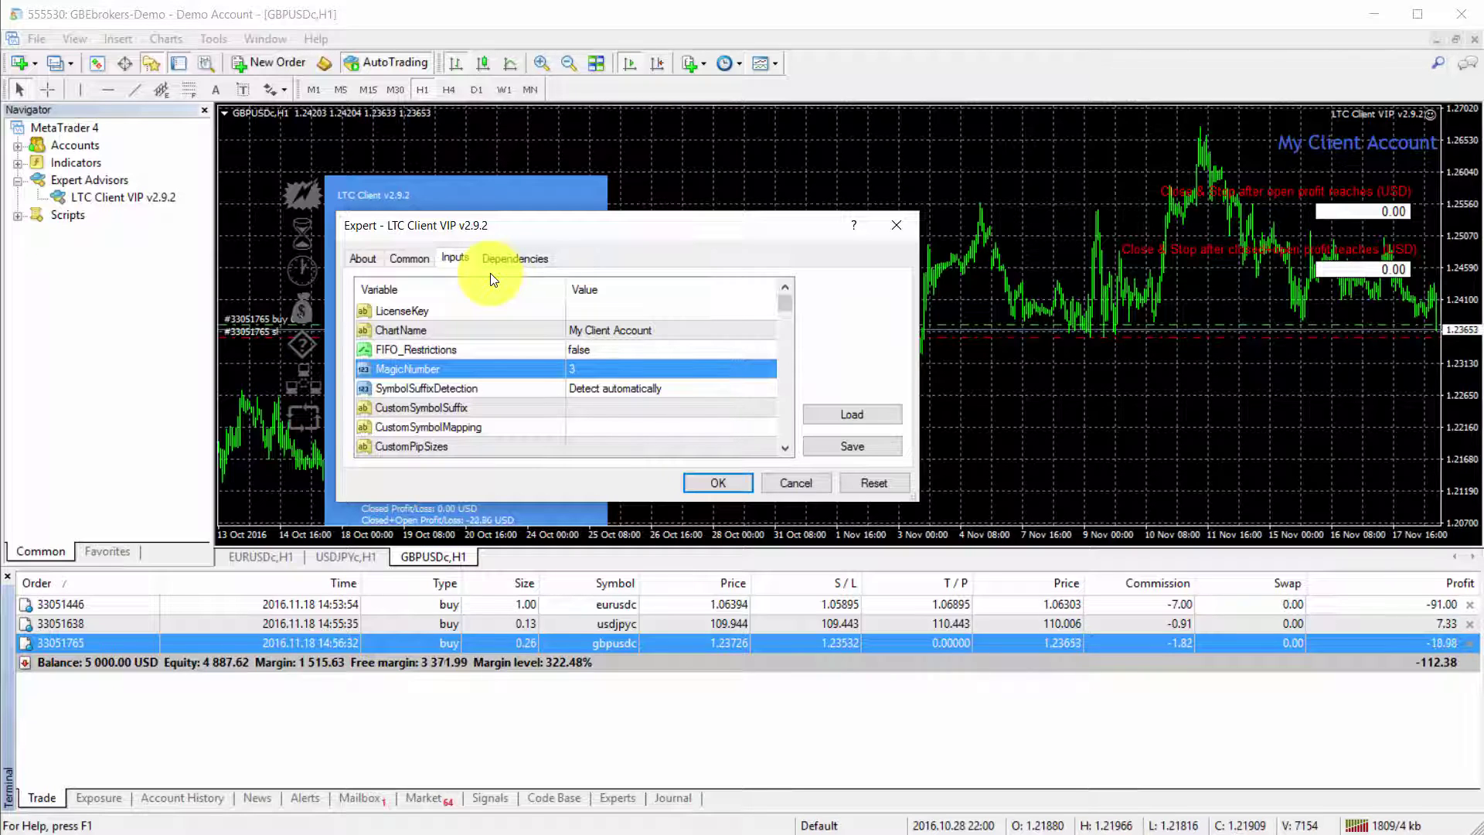
Add the Comment column to the client's trade list, then select the master's eurusd order.
click(718, 482)
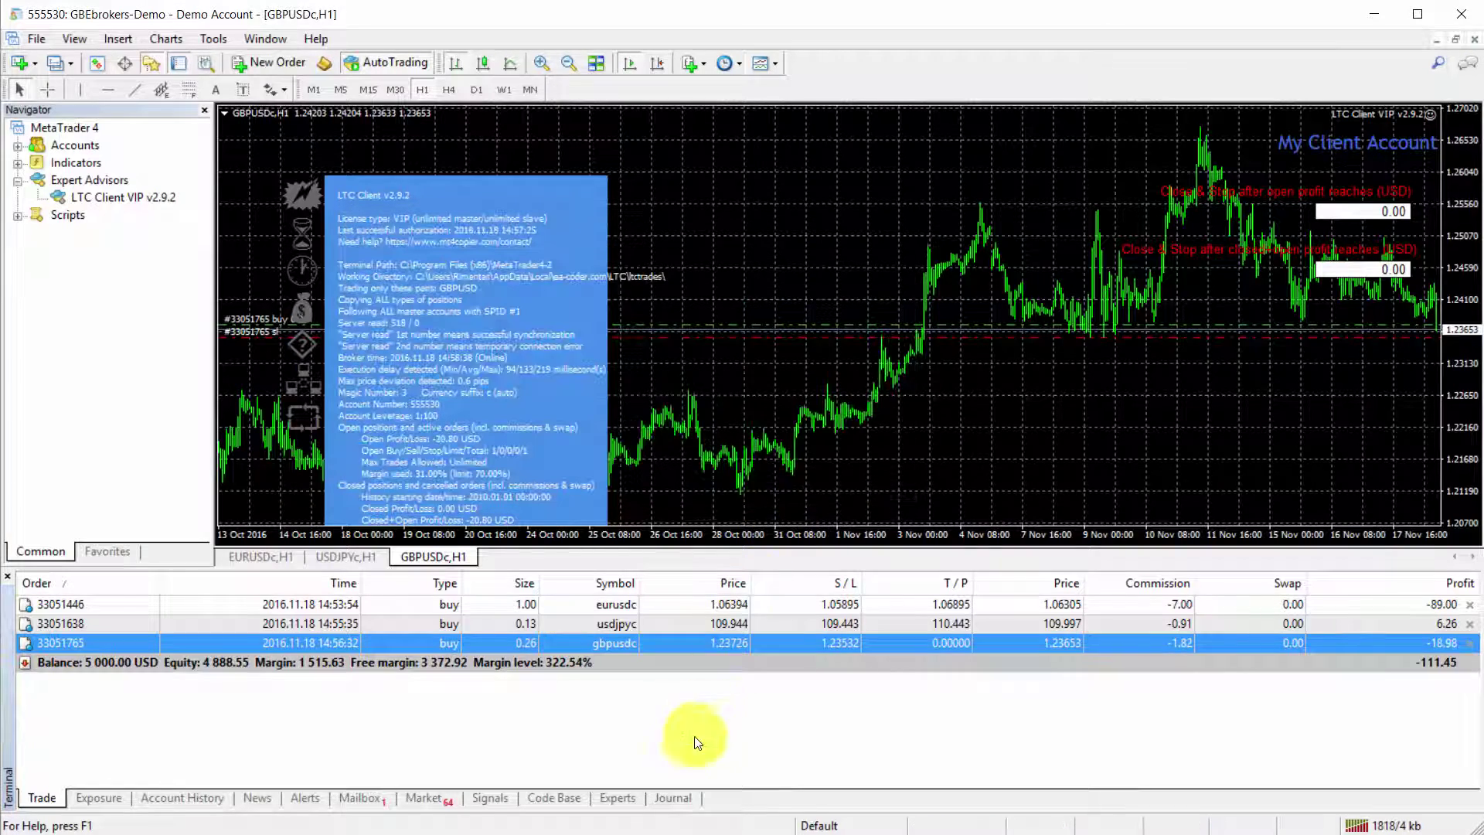
right_click(679, 753)
click(487, 604)
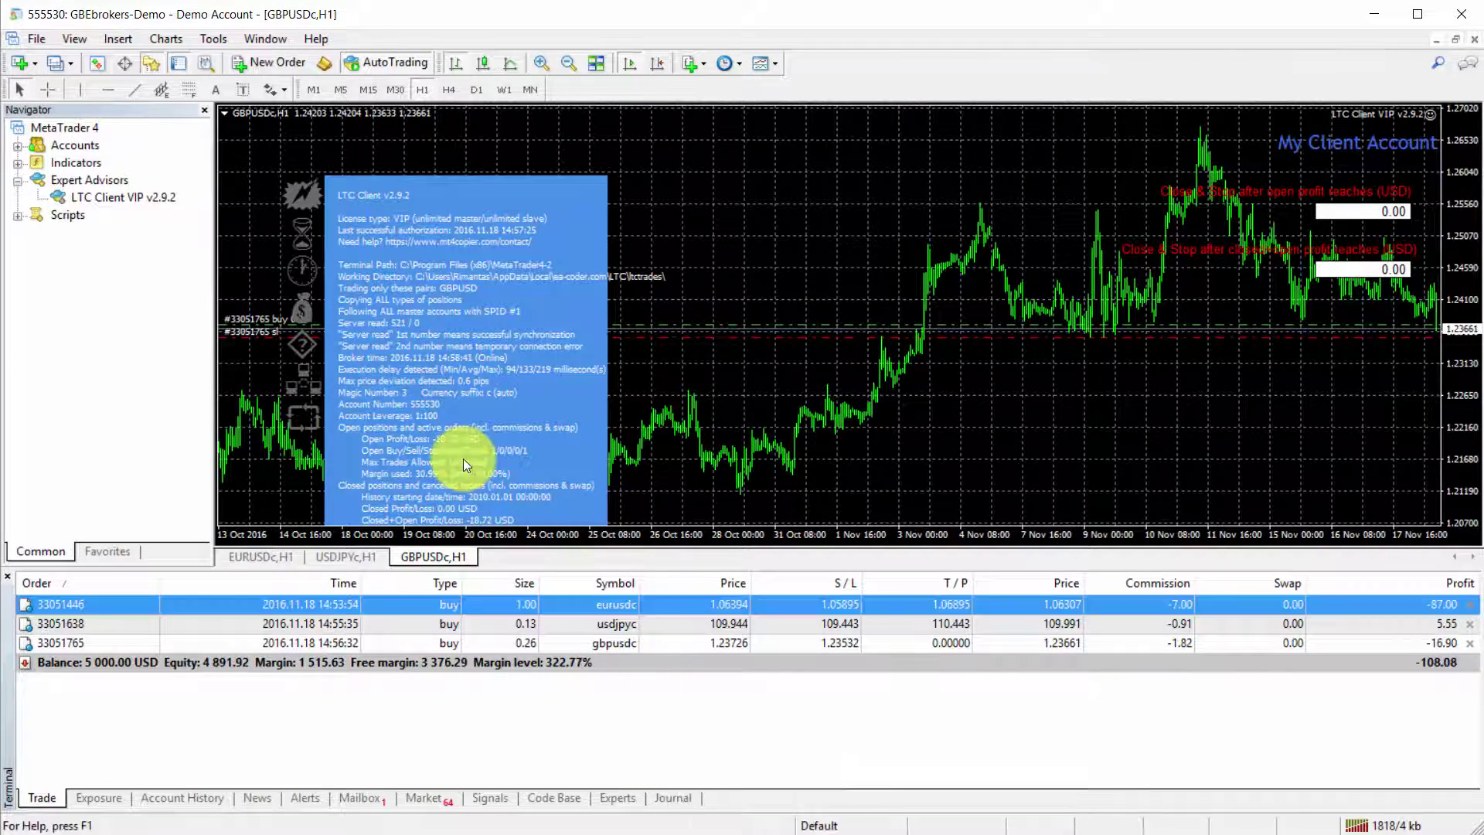
right_click(495, 607)
click(718, 787)
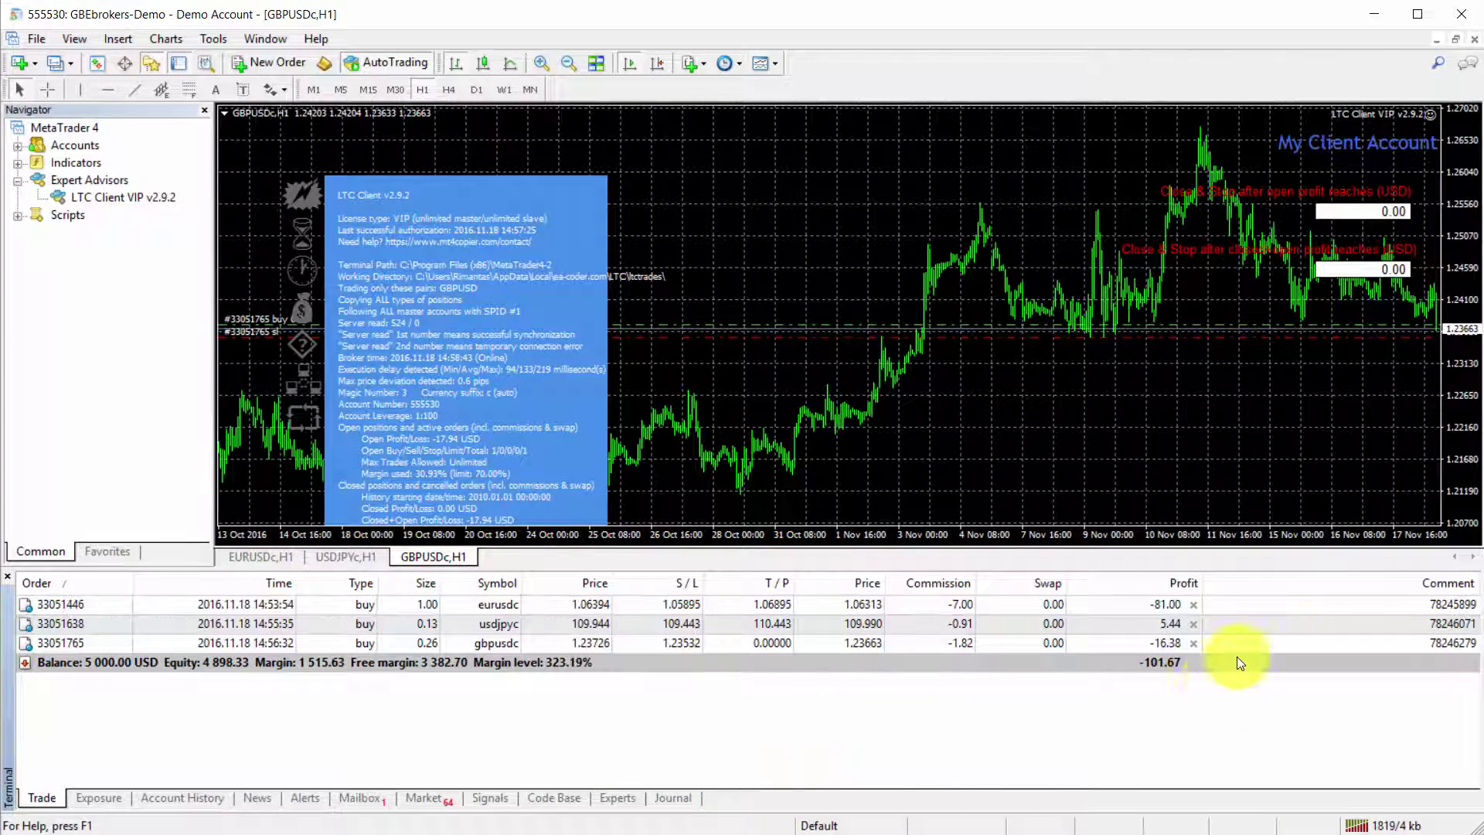
click(1467, 605)
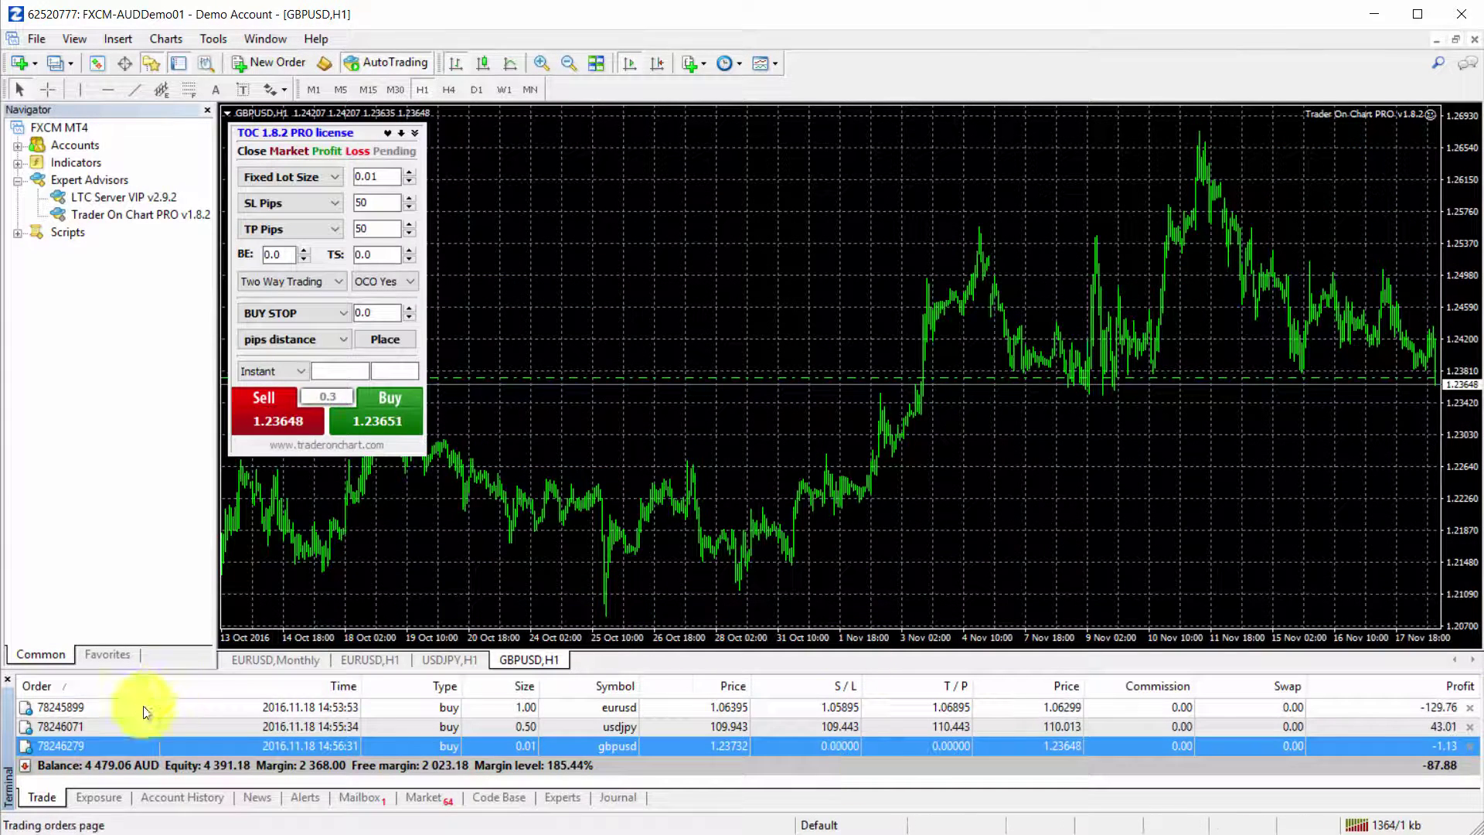
click(127, 711)
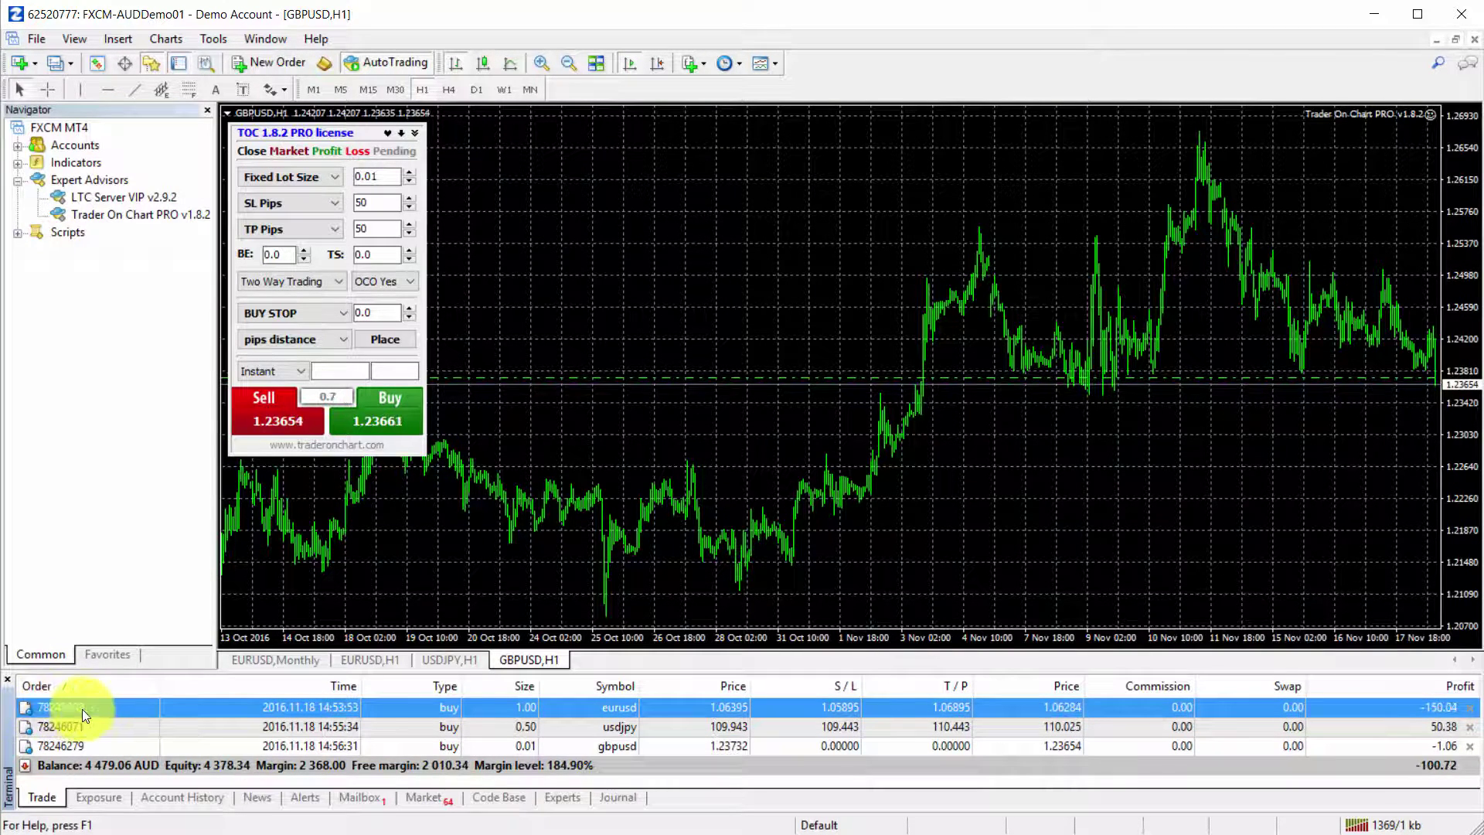
Return to the GBEbrokers client terminal showing the three copied GBPUSDc buys with master ticket comments.
key(alt+Tab)
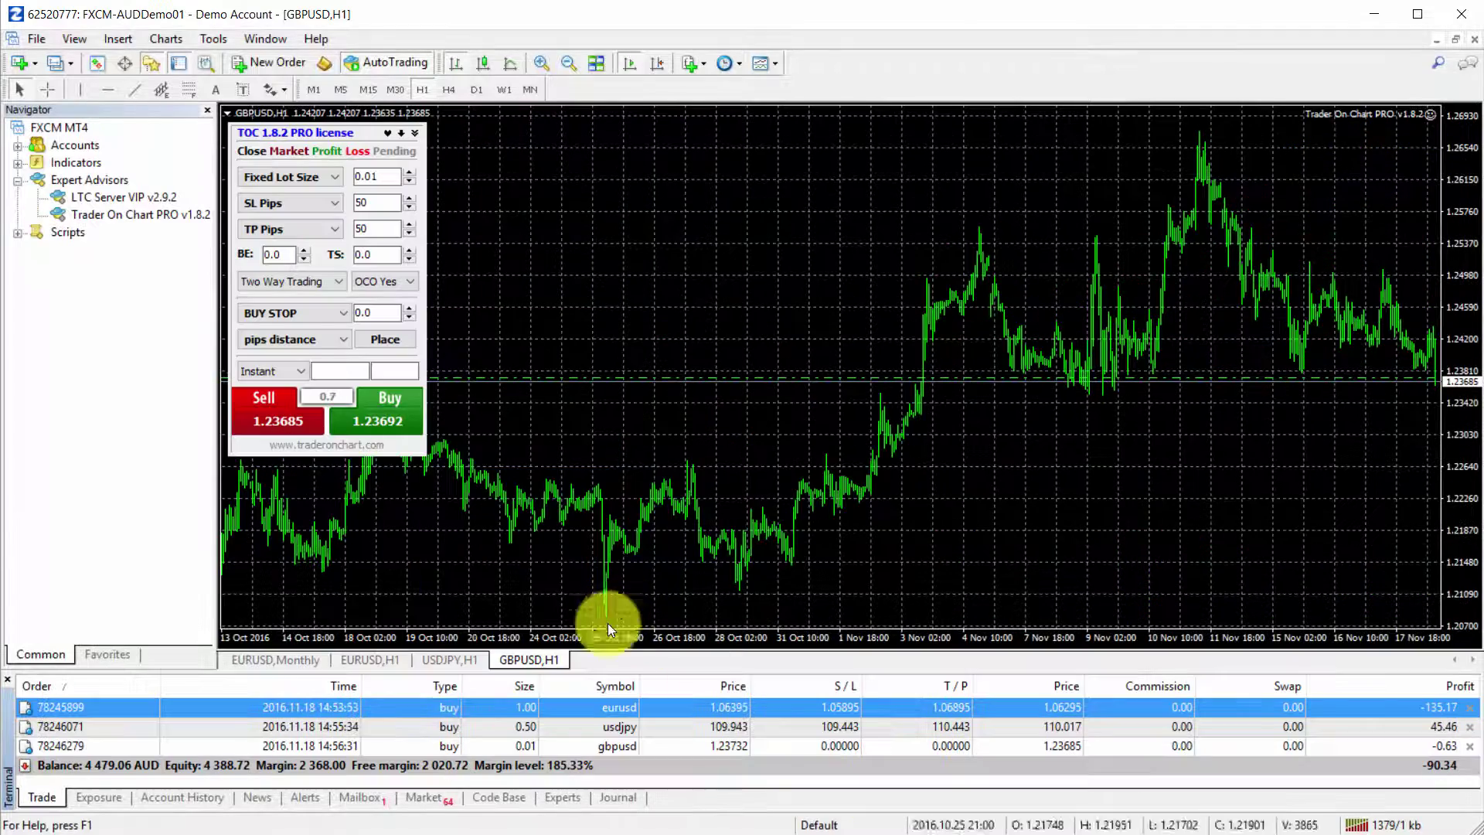
Close 0.4 lots of the master usdjpy buy, leaving the remaining 0.10-lot position selected.
double_click(581, 726)
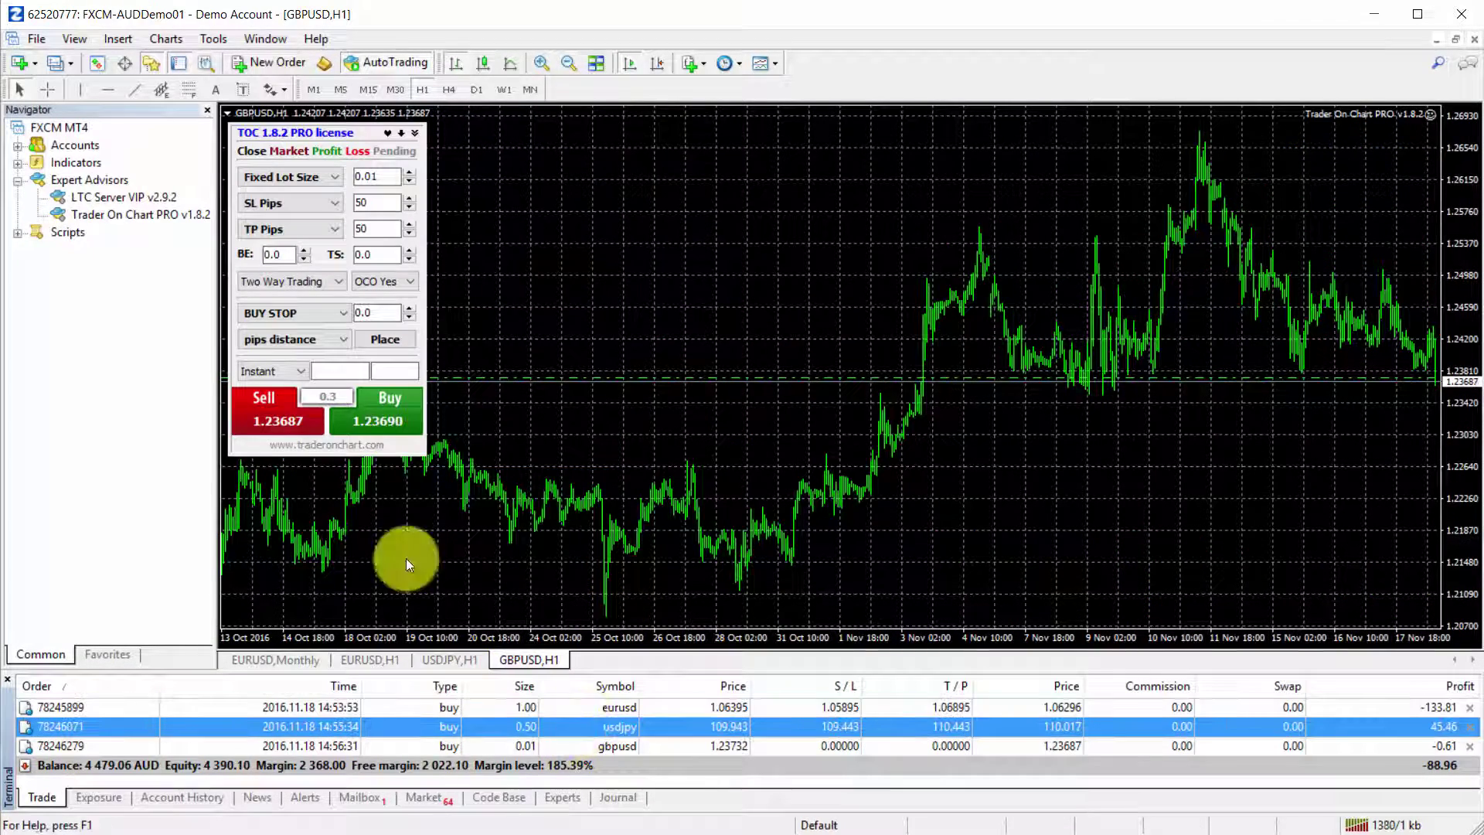
click(593, 271)
click(415, 192)
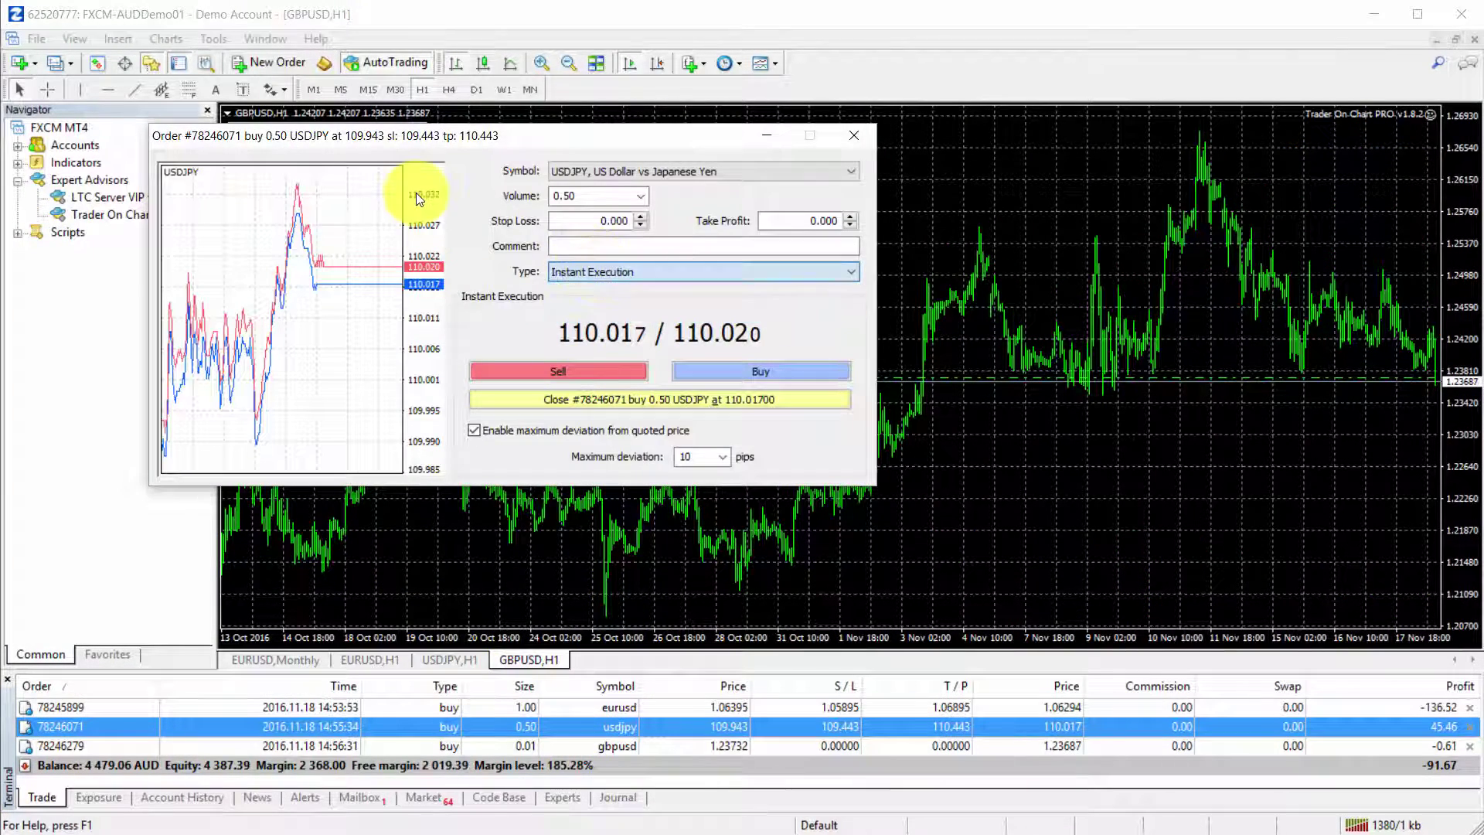
text(0.4)
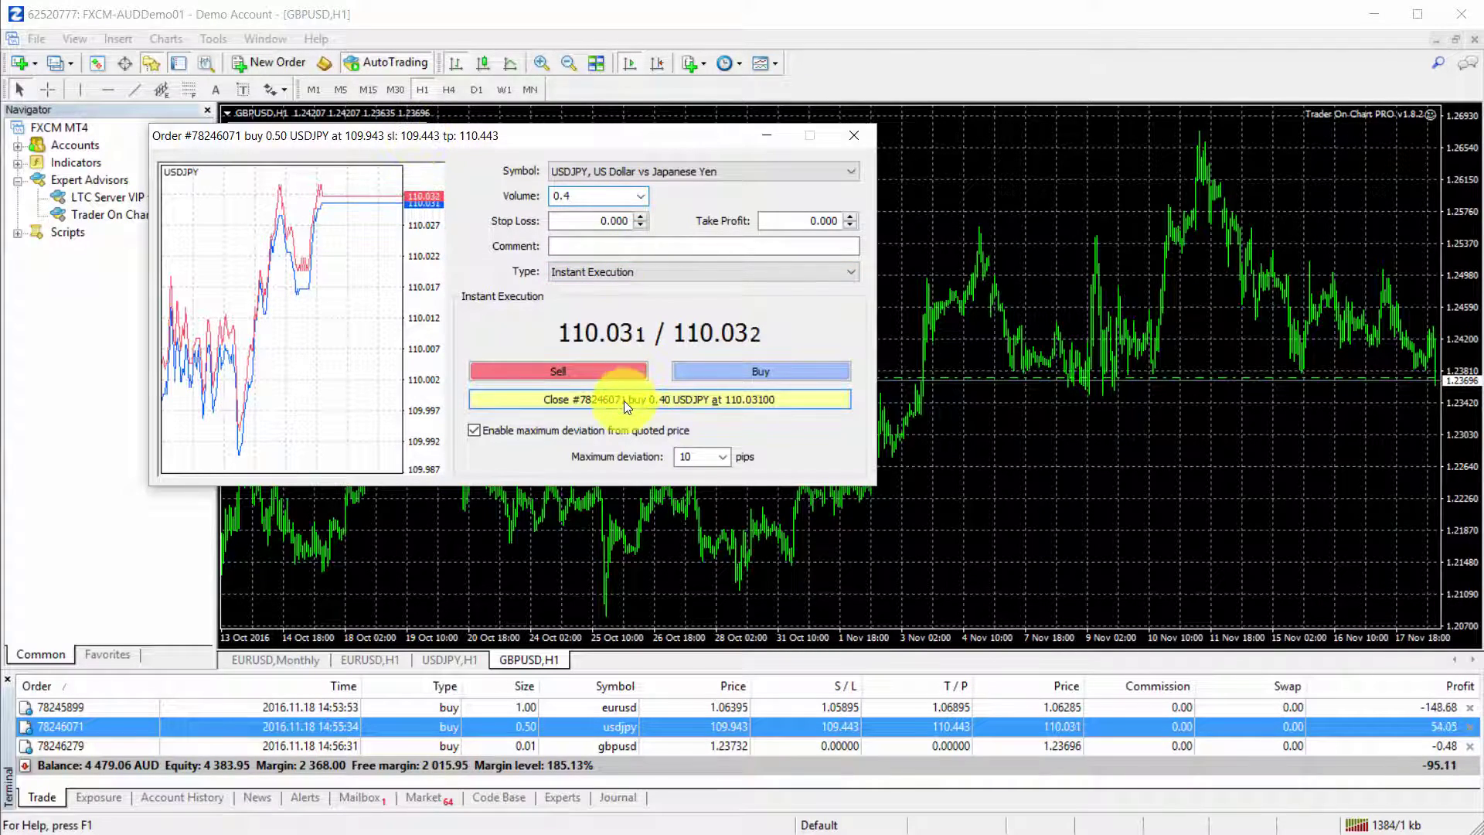
click(624, 399)
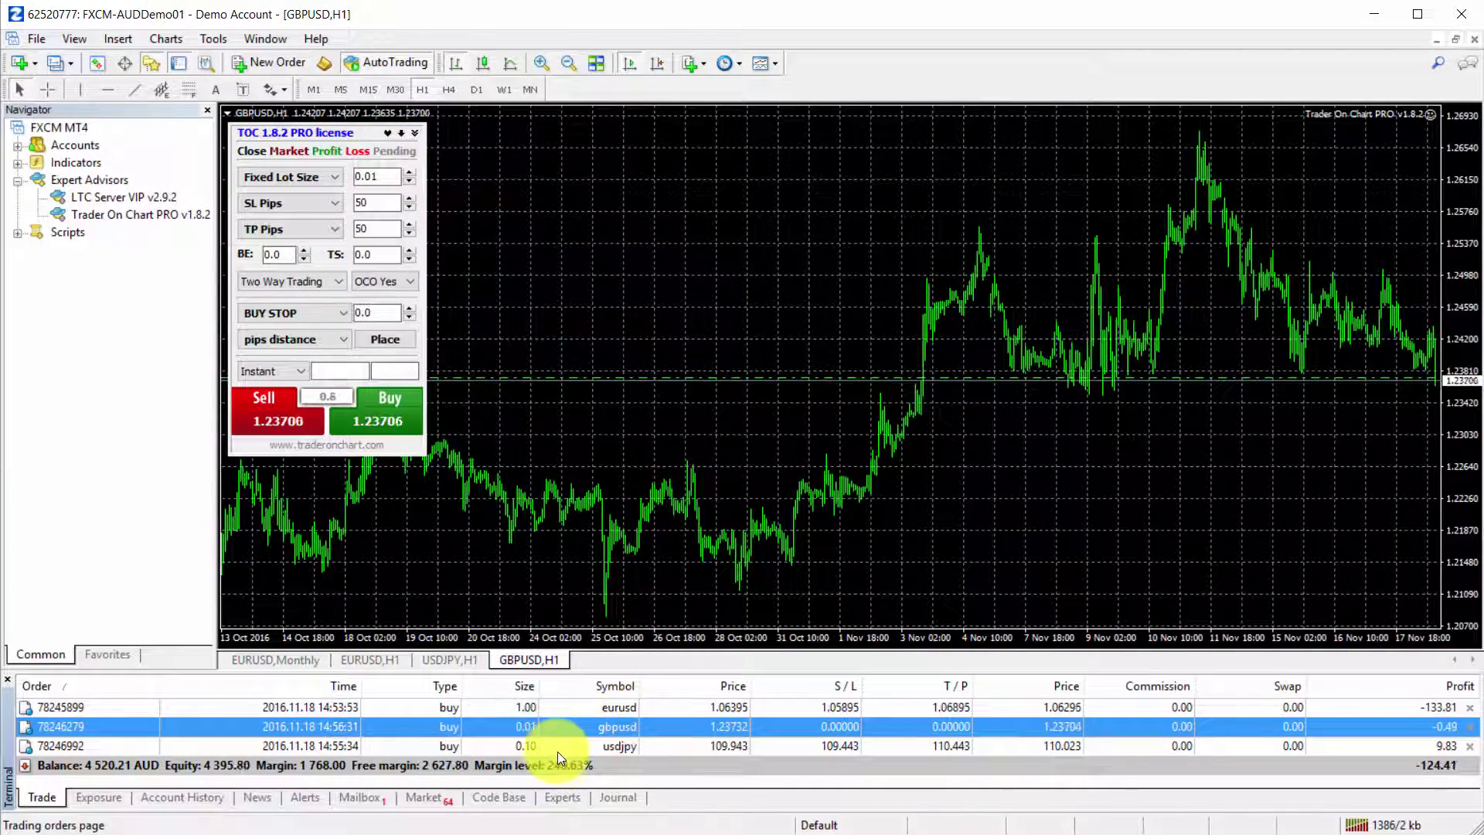
click(541, 746)
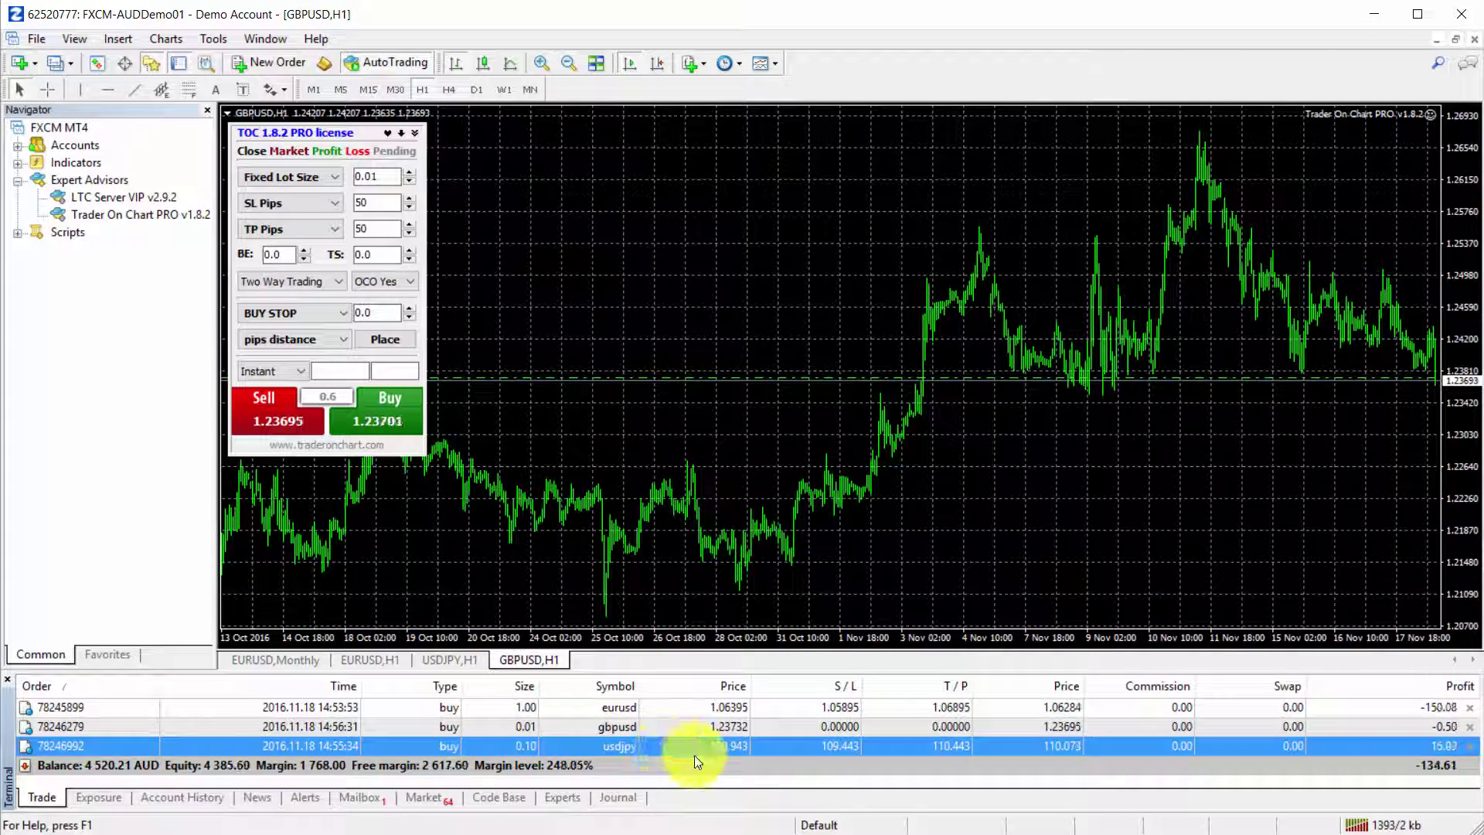
On the client terminal, check Account History for the closed 0.13 usdjpyc copy, then return to Trade.
key(alt+Tab)
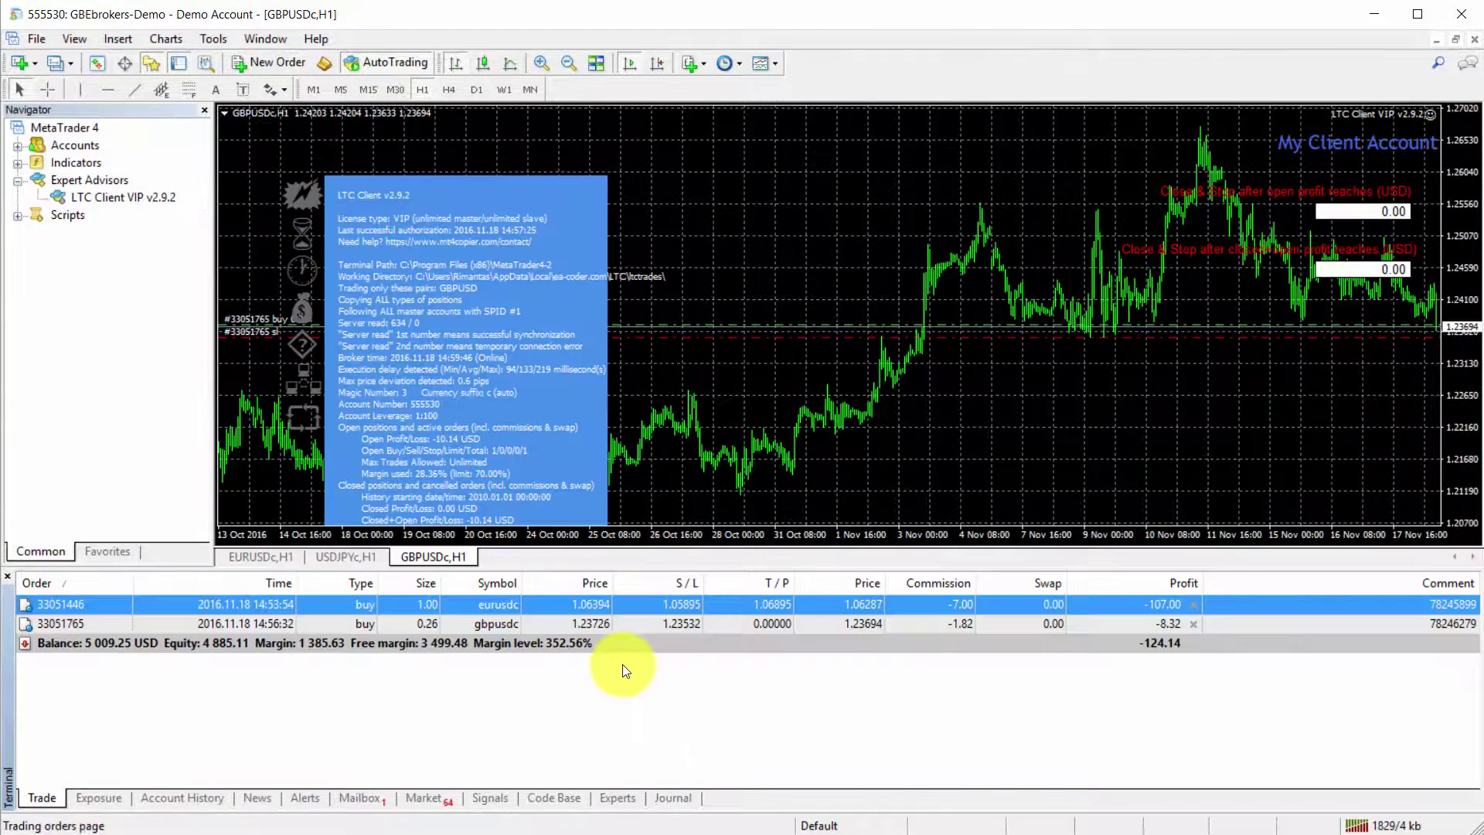
click(208, 797)
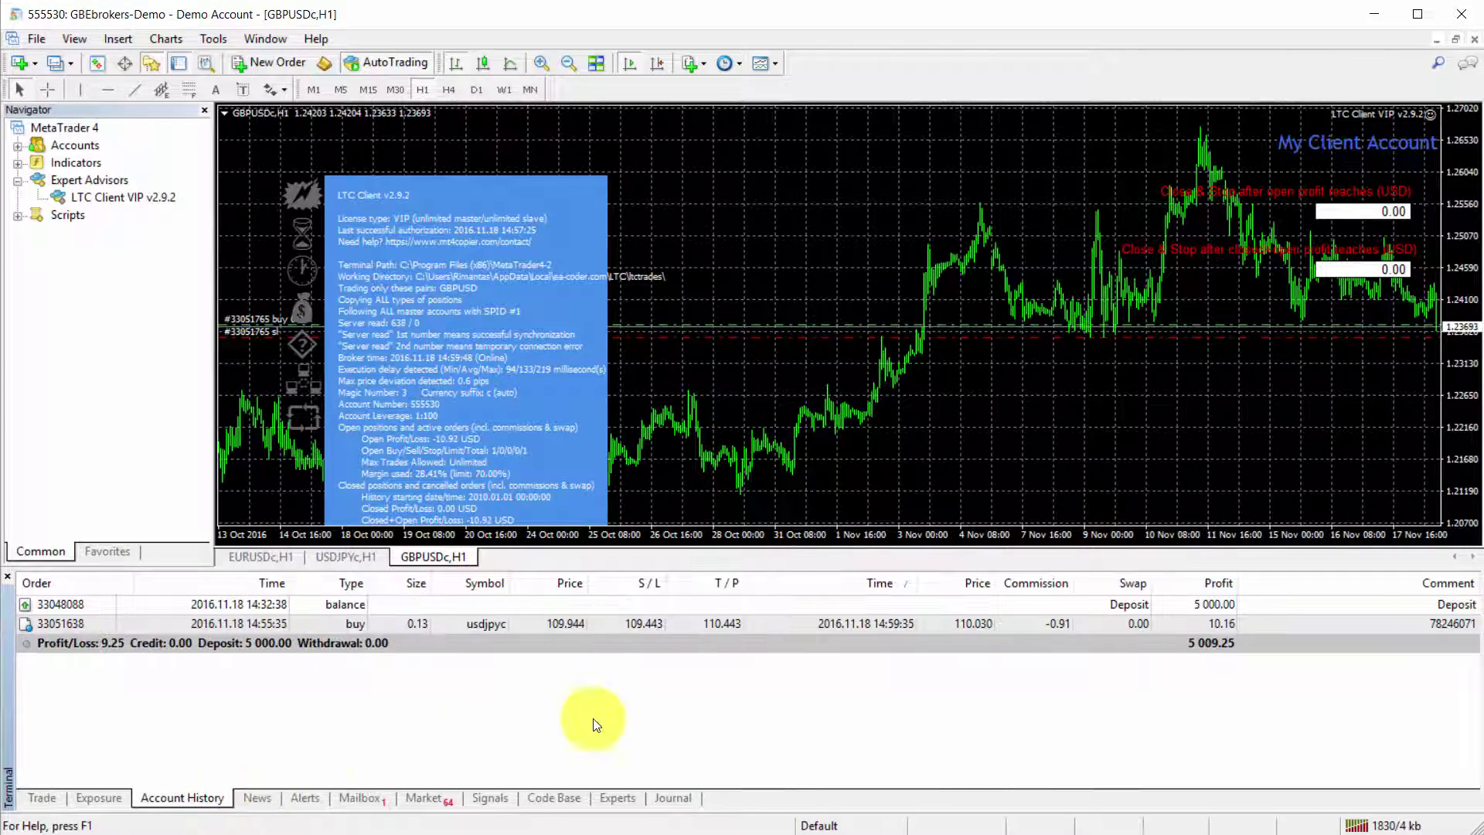
click(680, 623)
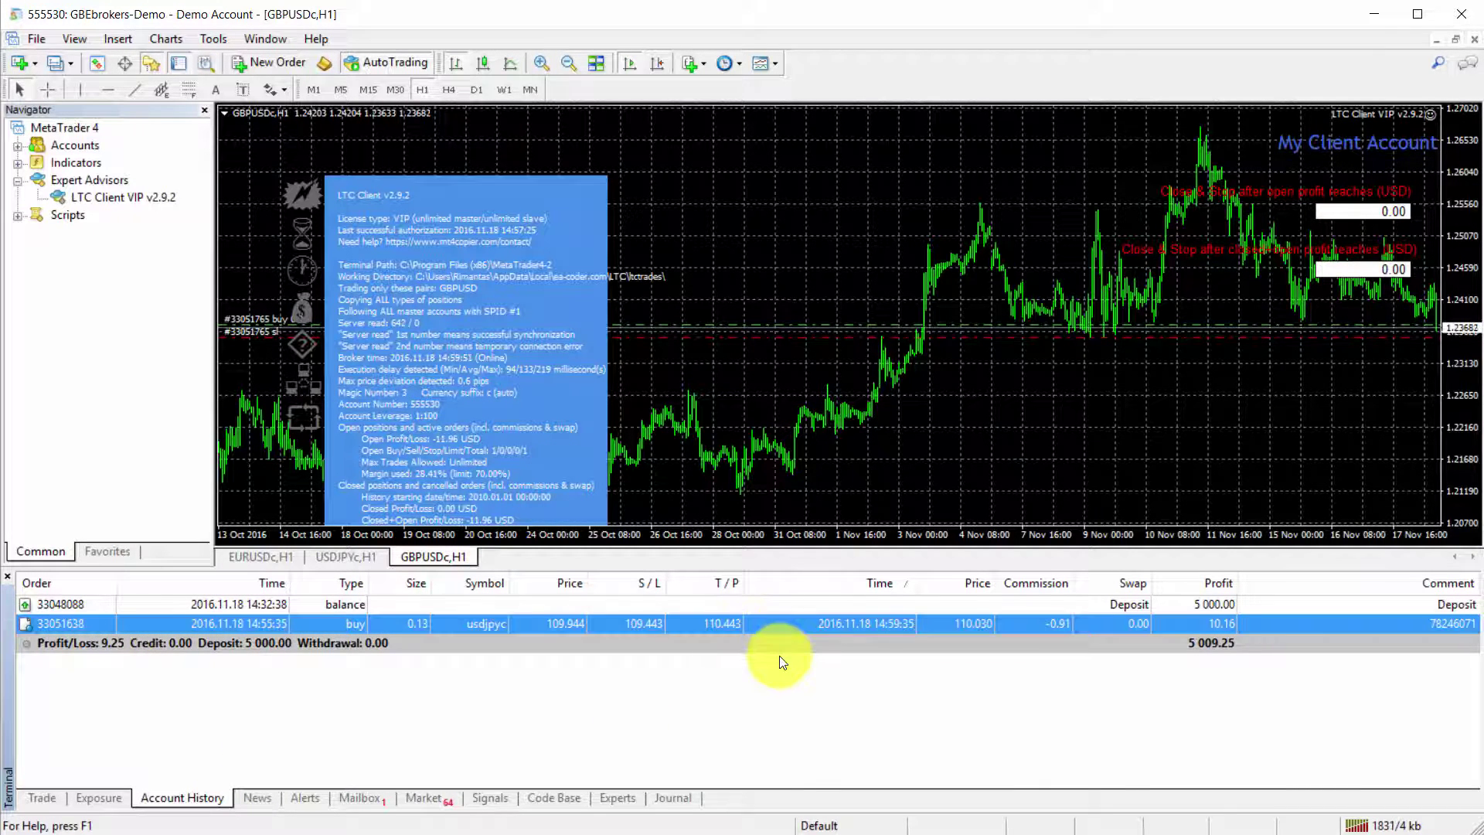
click(60, 799)
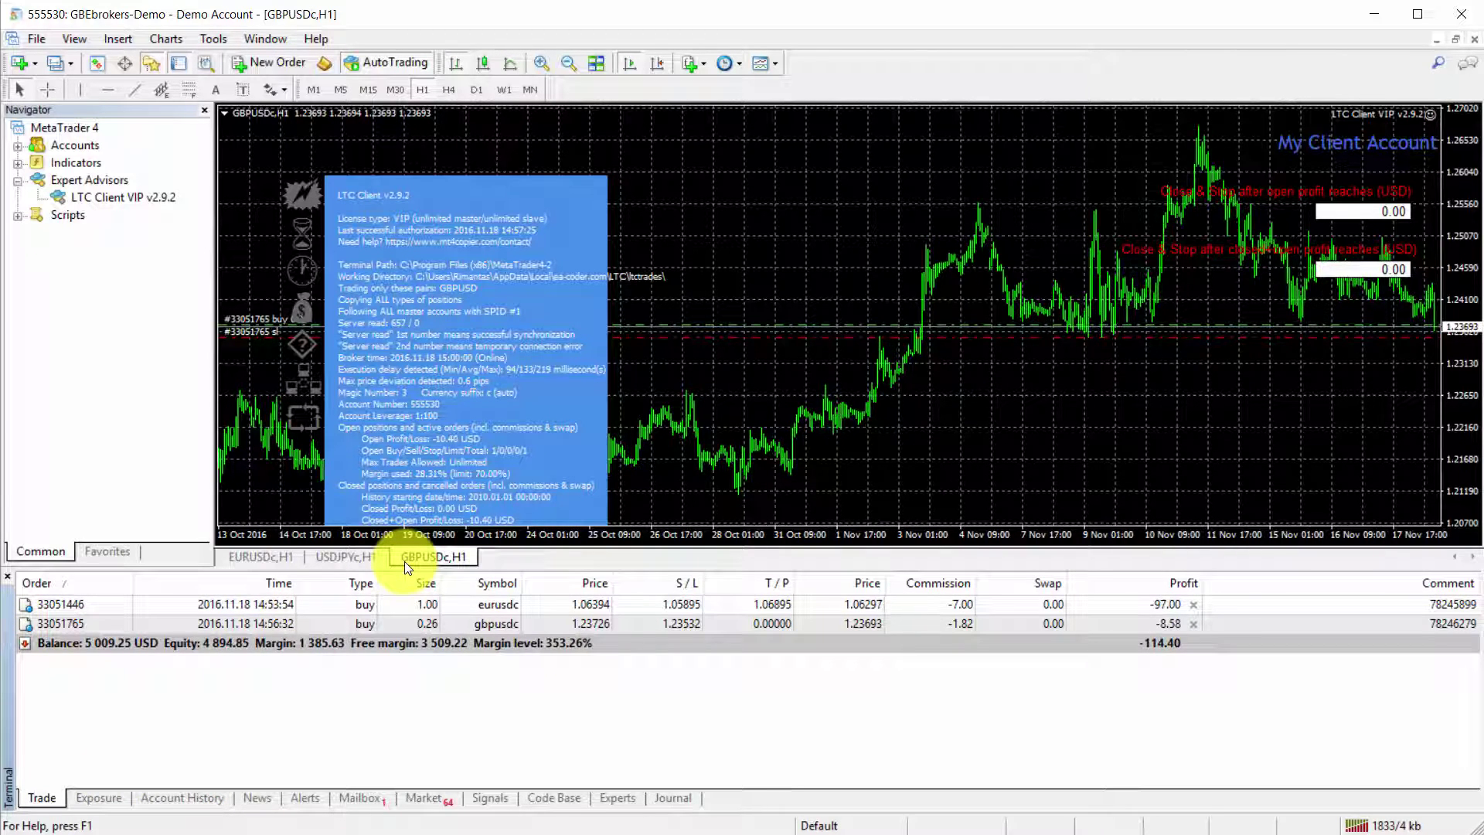